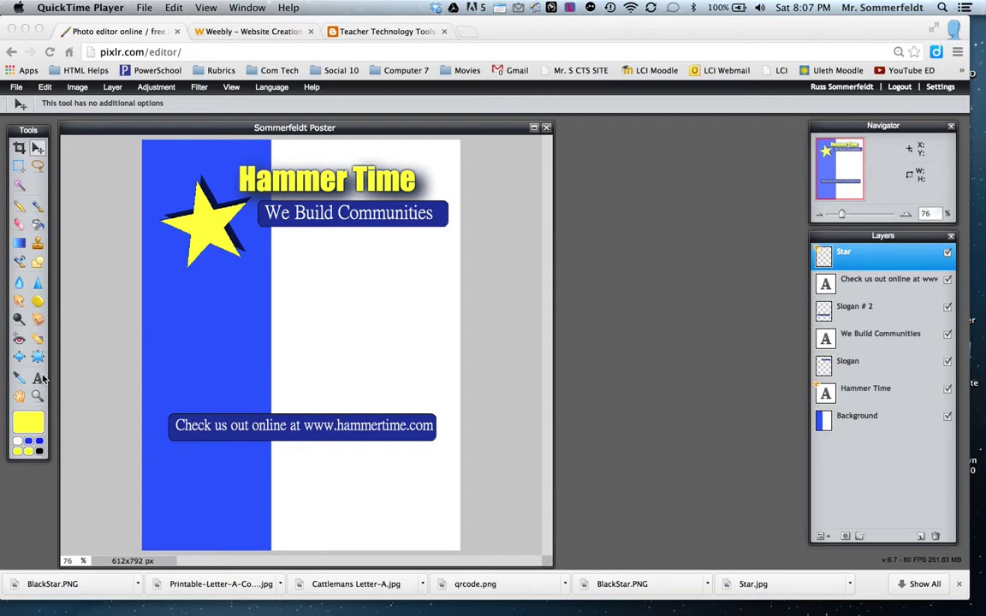
Save the poster to the Desktop in PXD (Layered Pixlr image) format, replacing the existing file.
click(14, 89)
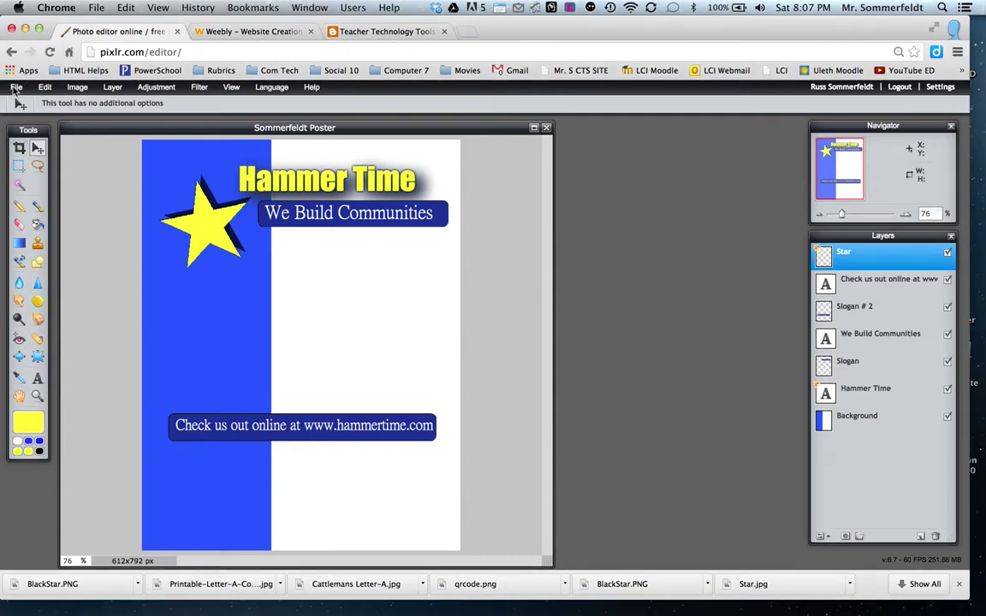
click(15, 88)
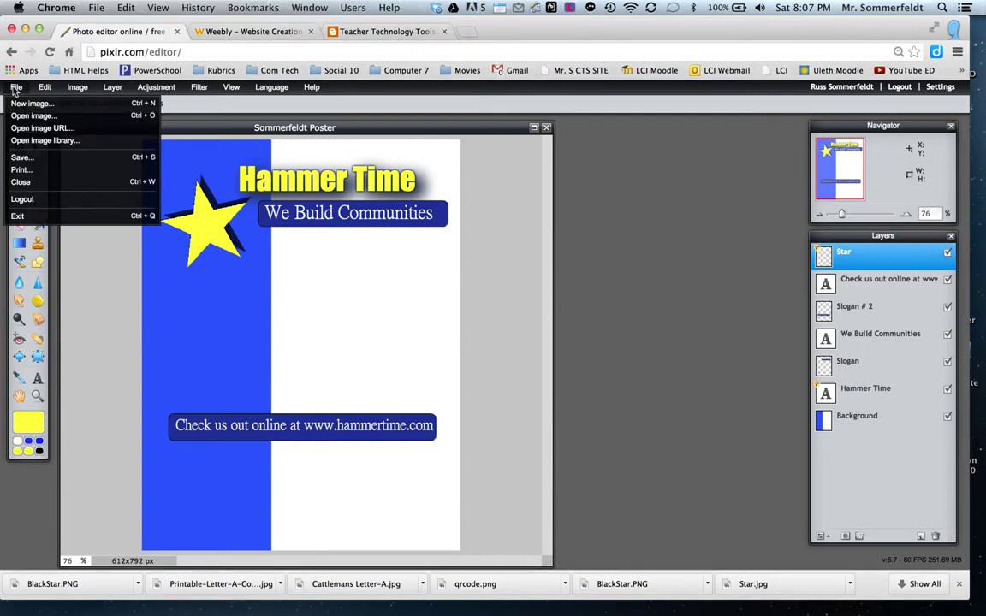
click(22, 157)
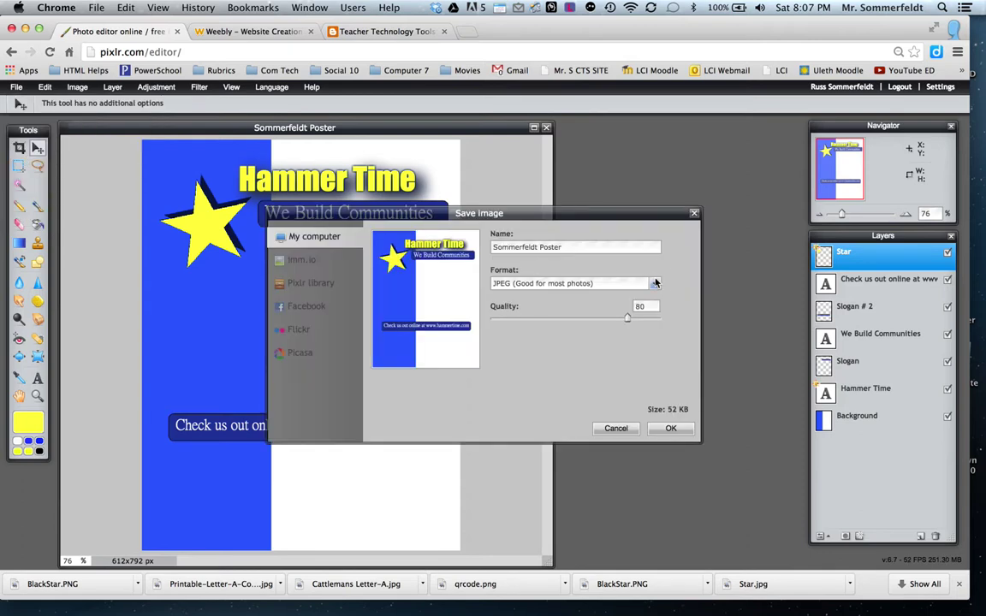
click(606, 282)
click(563, 351)
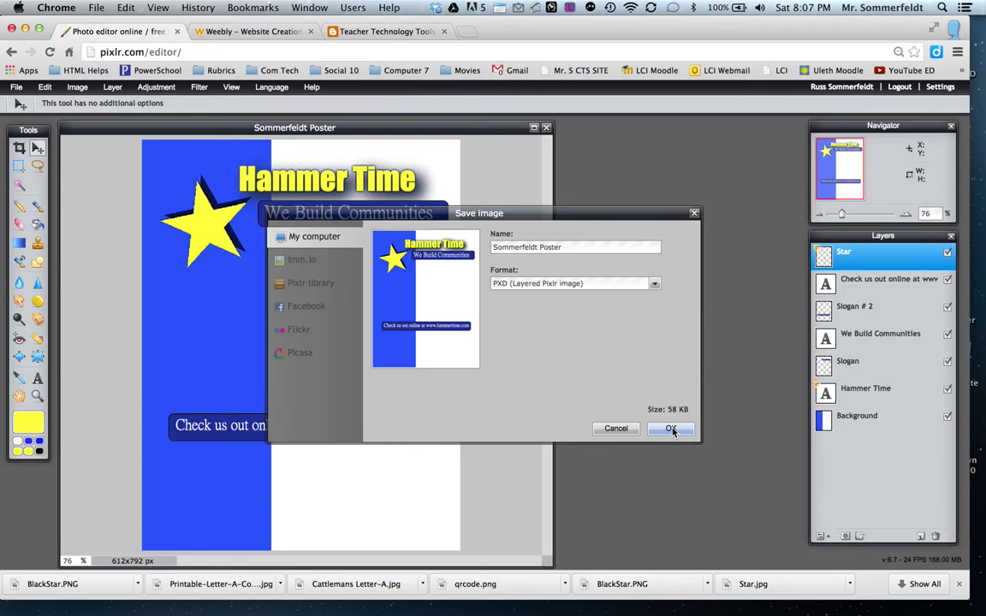
click(671, 428)
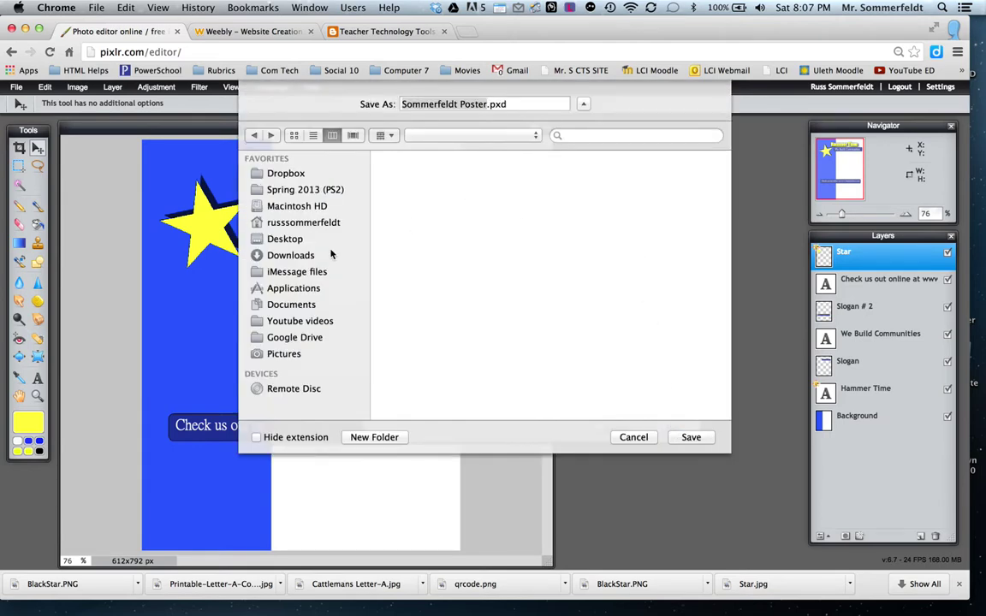
click(694, 437)
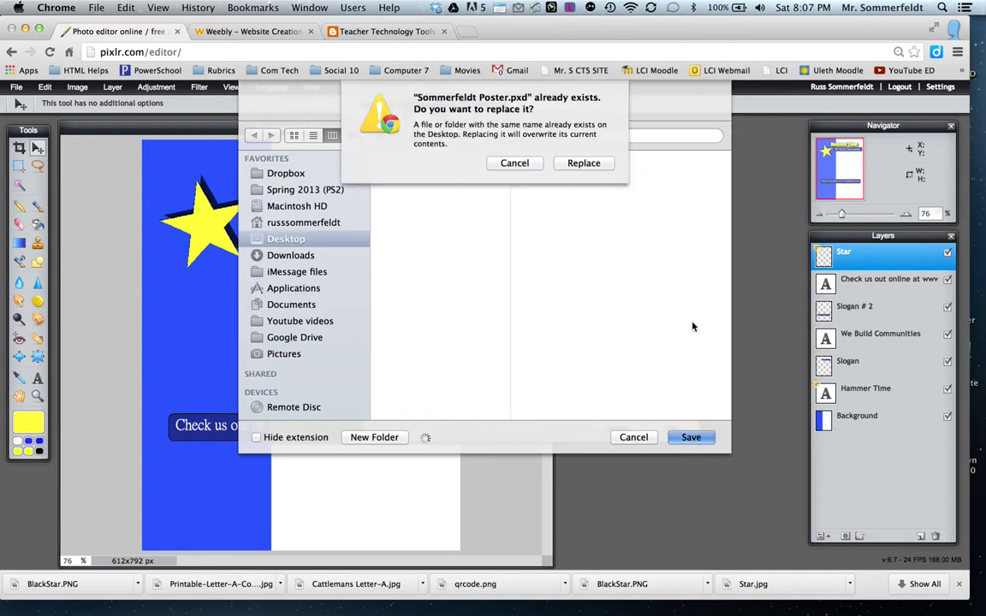
click(584, 164)
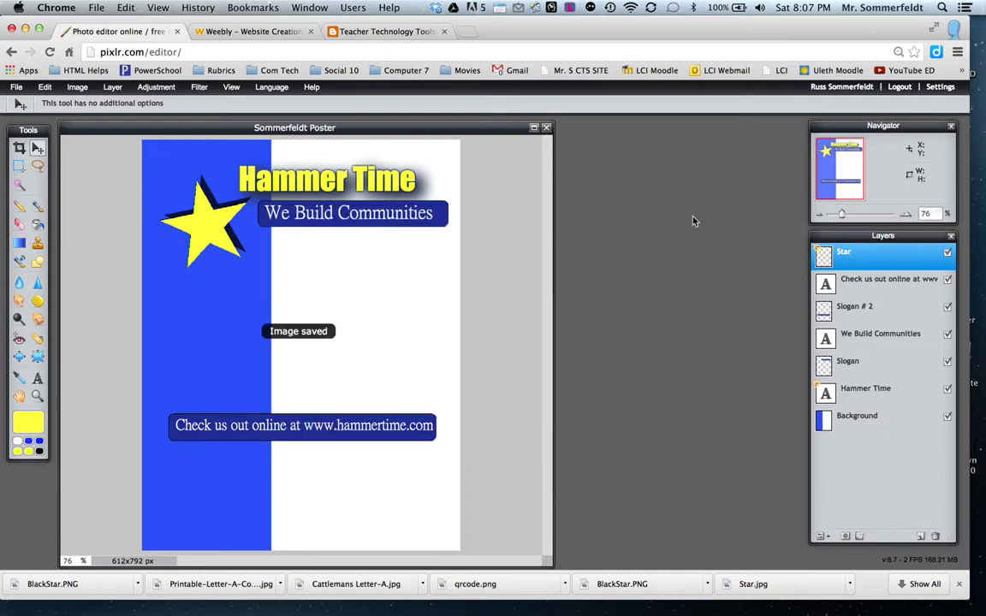
Add the text "$100/sq. ft." over the yellow star and colour it near-black (0d0d0c).
key(t)
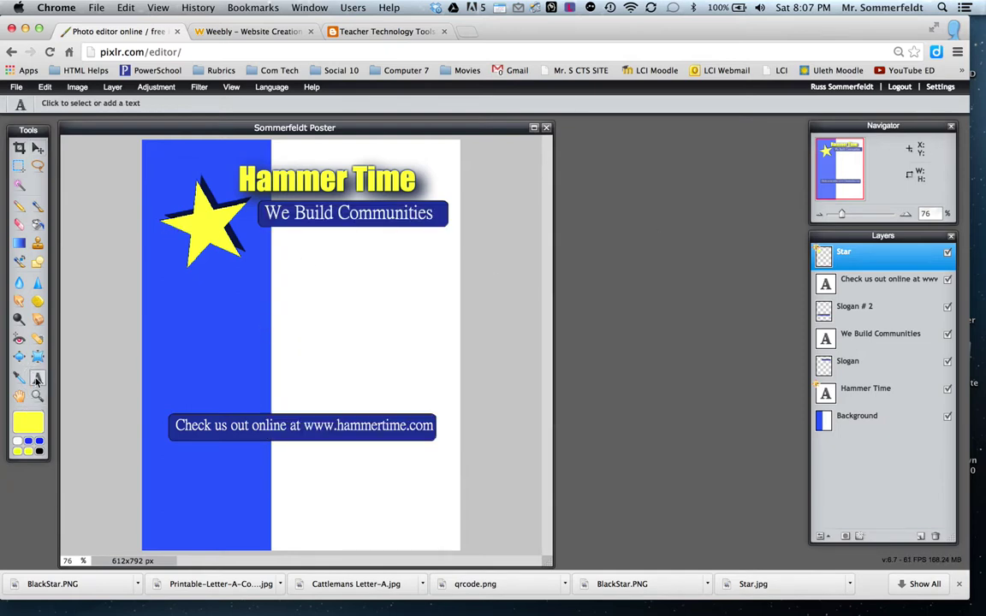
click(169, 205)
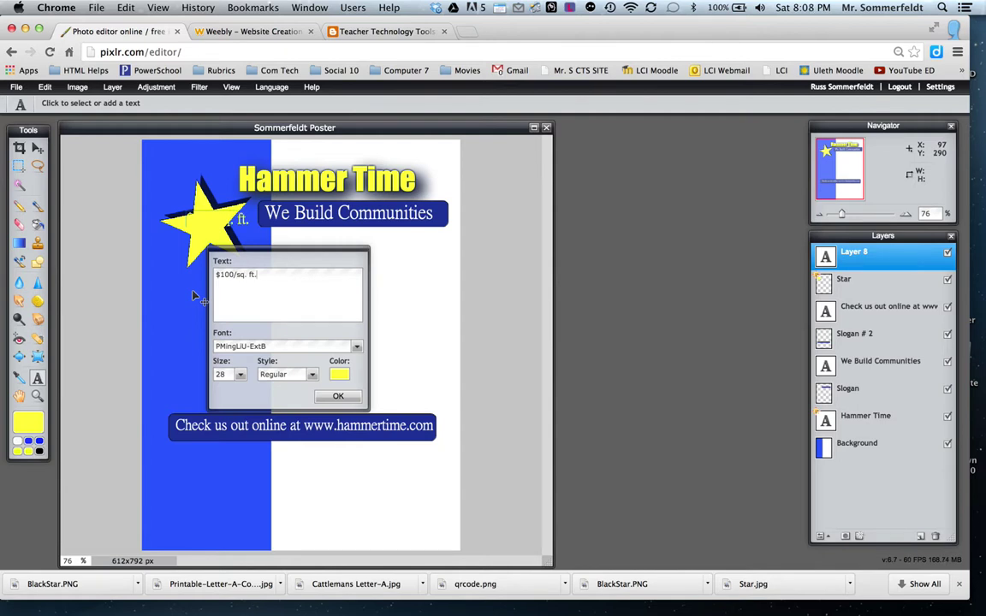
click(339, 375)
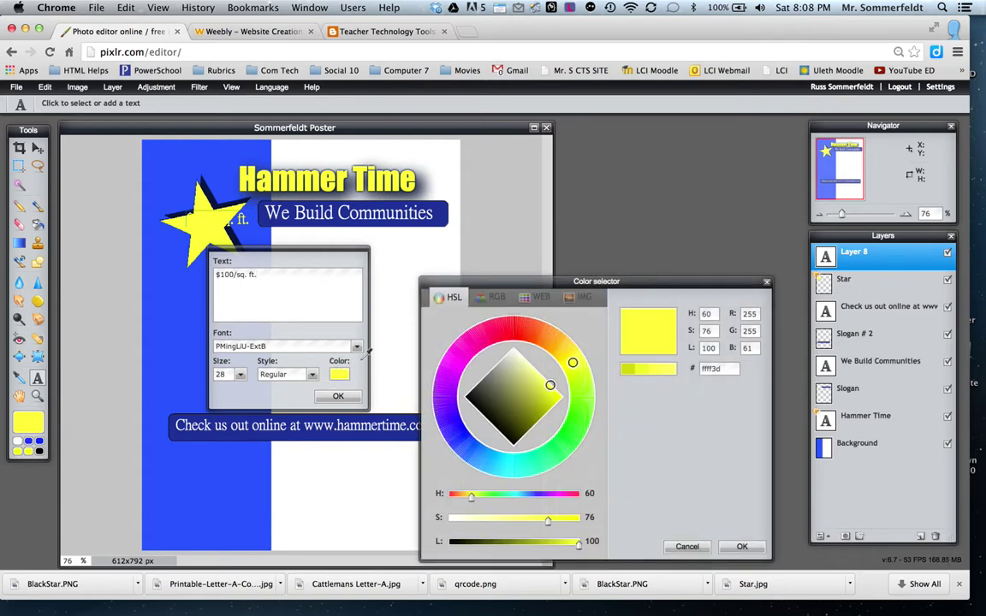
click(471, 398)
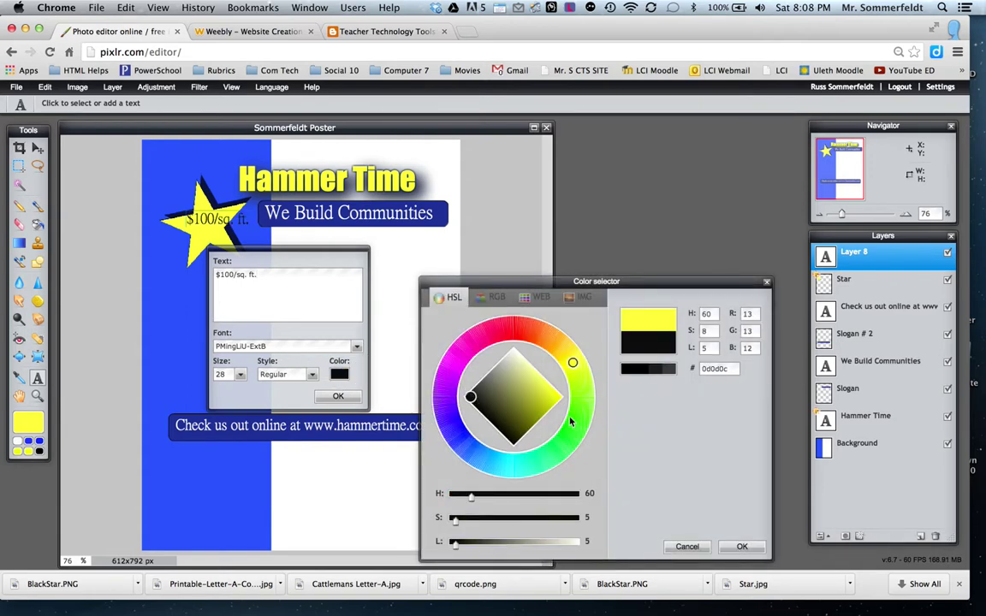
click(746, 491)
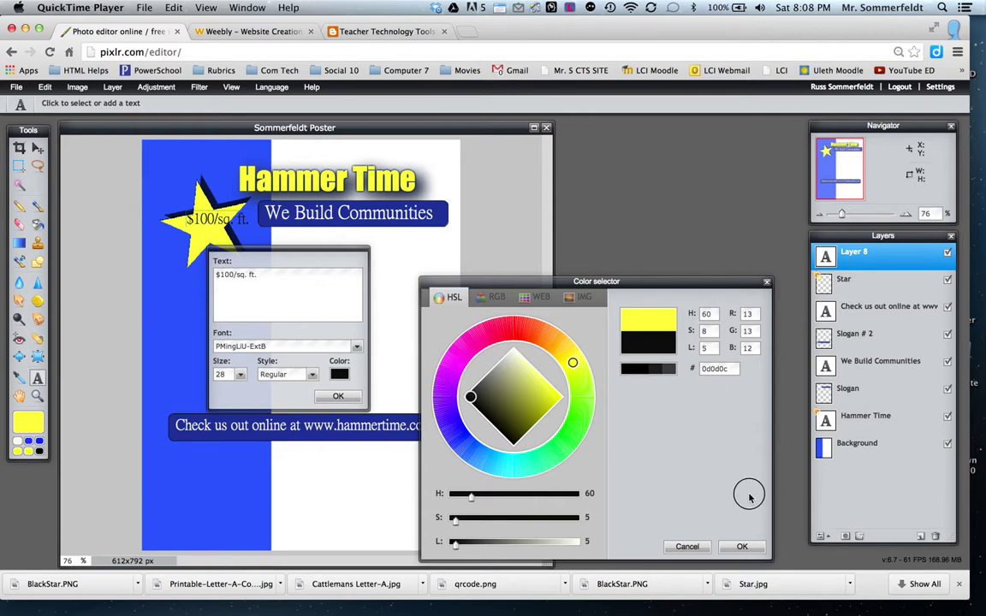
click(668, 488)
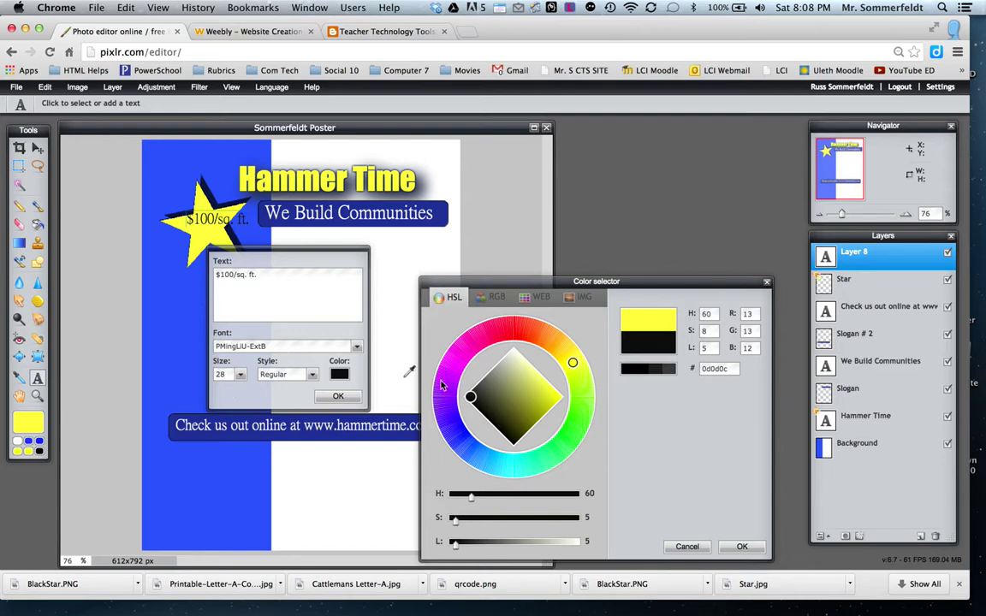
click(742, 546)
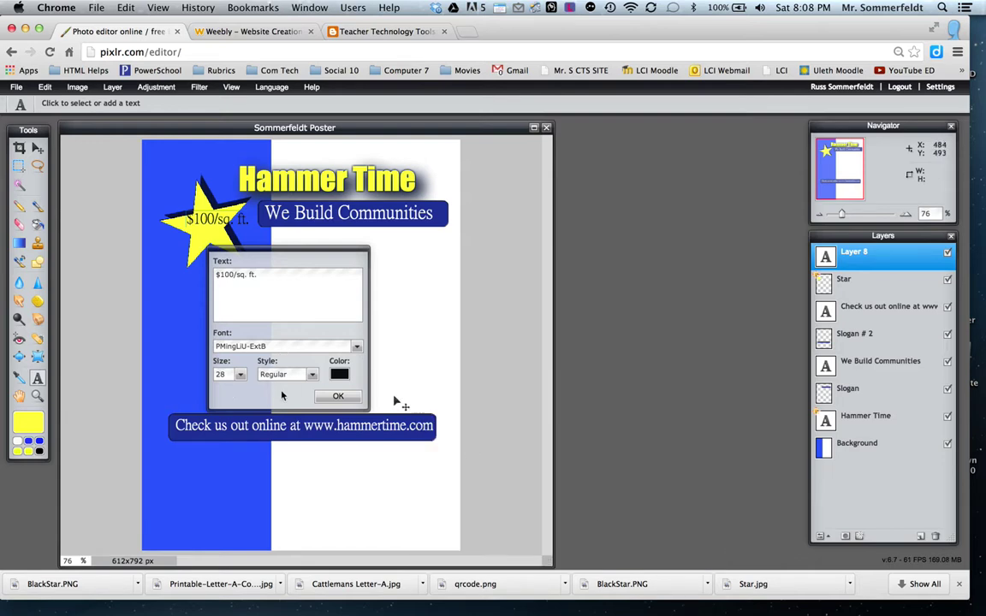
Set the price text's size to 20 and position it in the middle of the yellow star.
click(241, 375)
drag(190, 389, 182, 395)
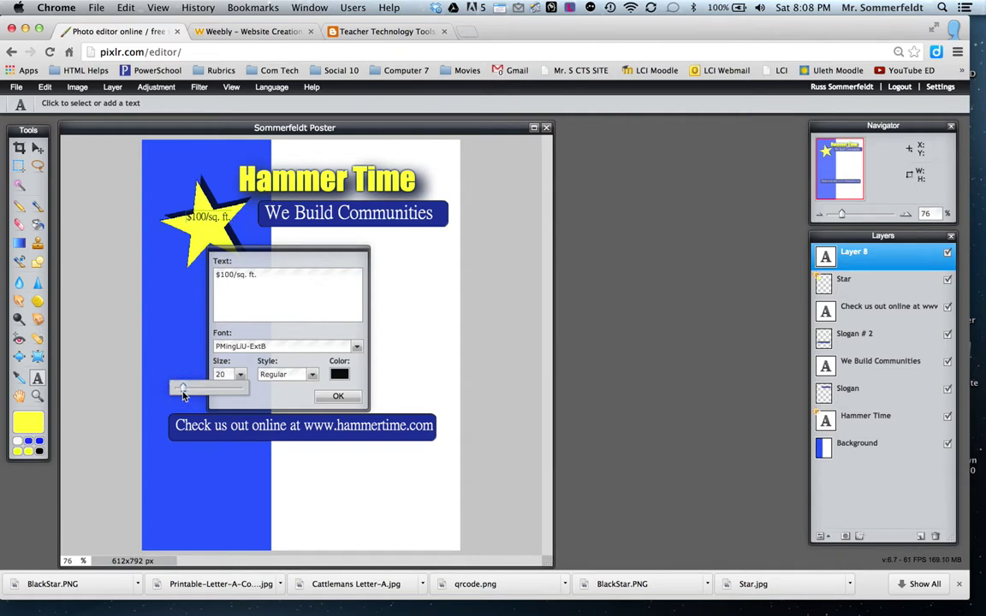
click(196, 174)
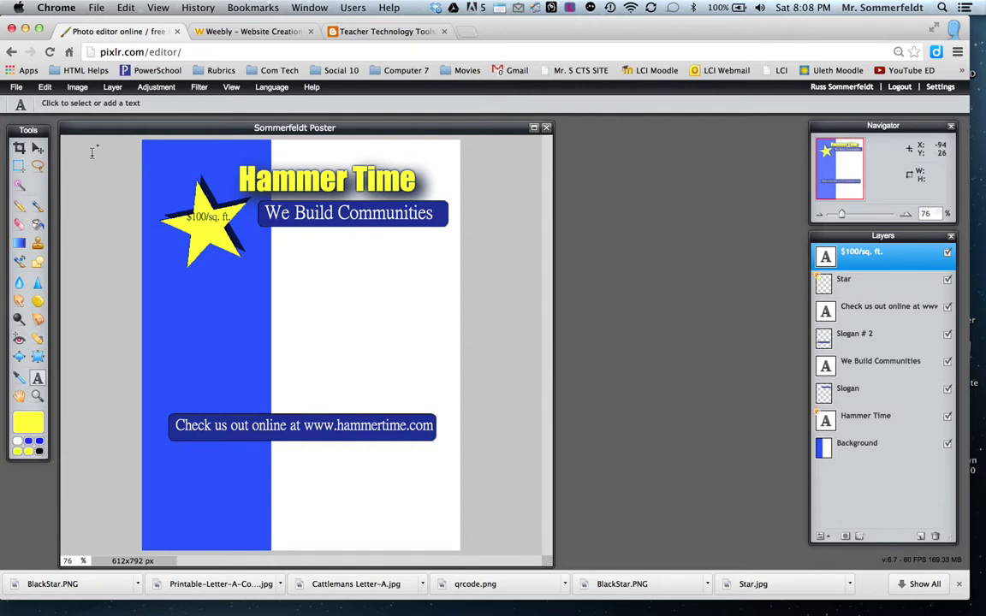
click(38, 147)
drag(227, 242, 202, 220)
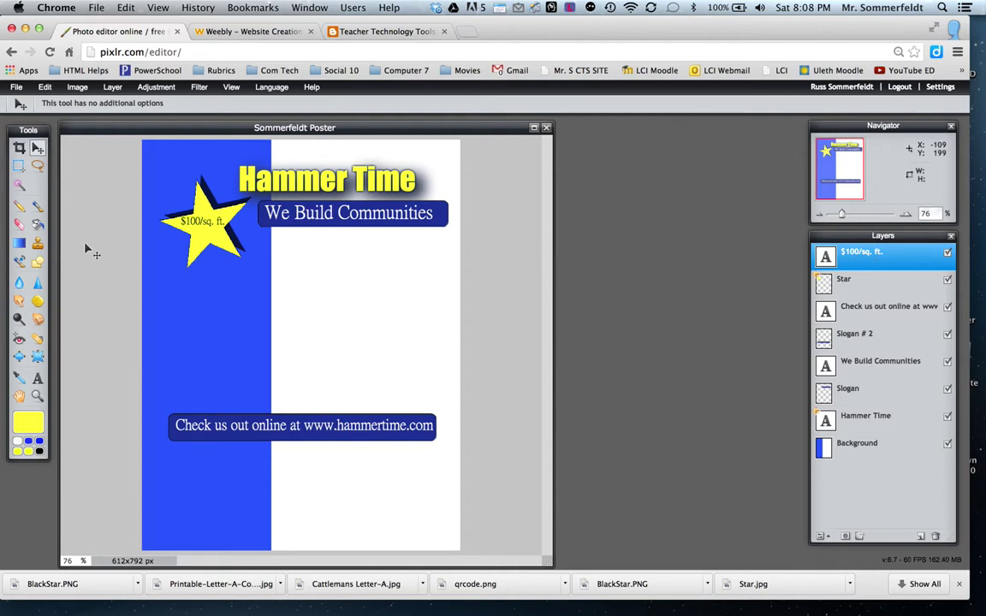
Add the text "We Specialize in:" in black on the white area below the "We Build Communities" banner.
click(35, 379)
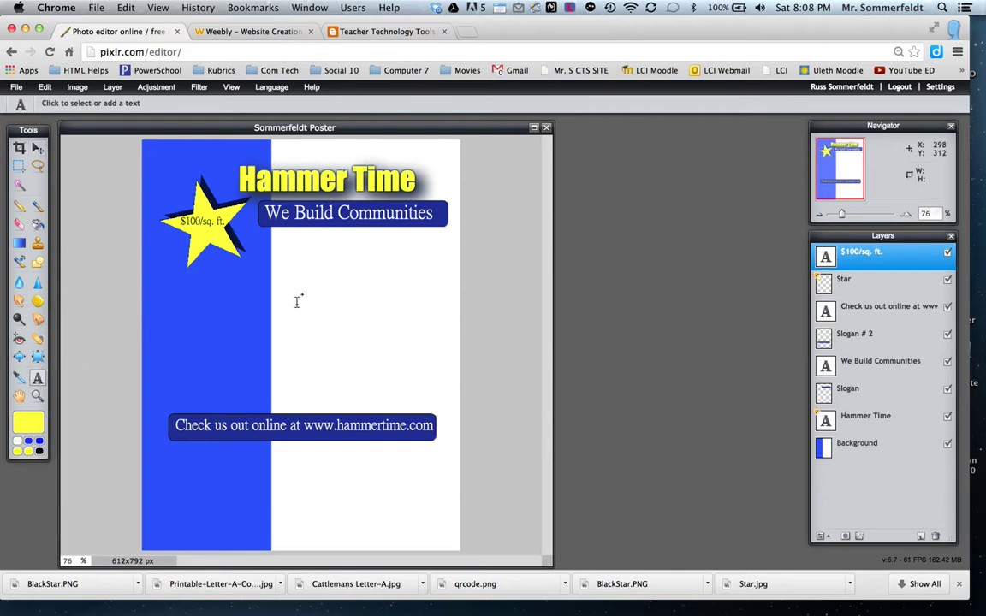
click(289, 242)
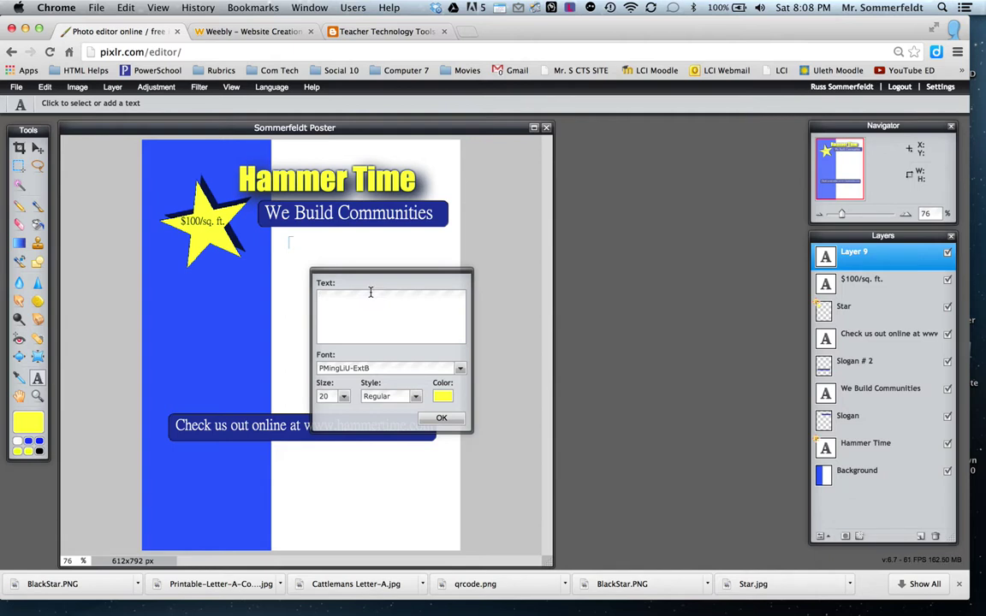
text(We Specialize in:)
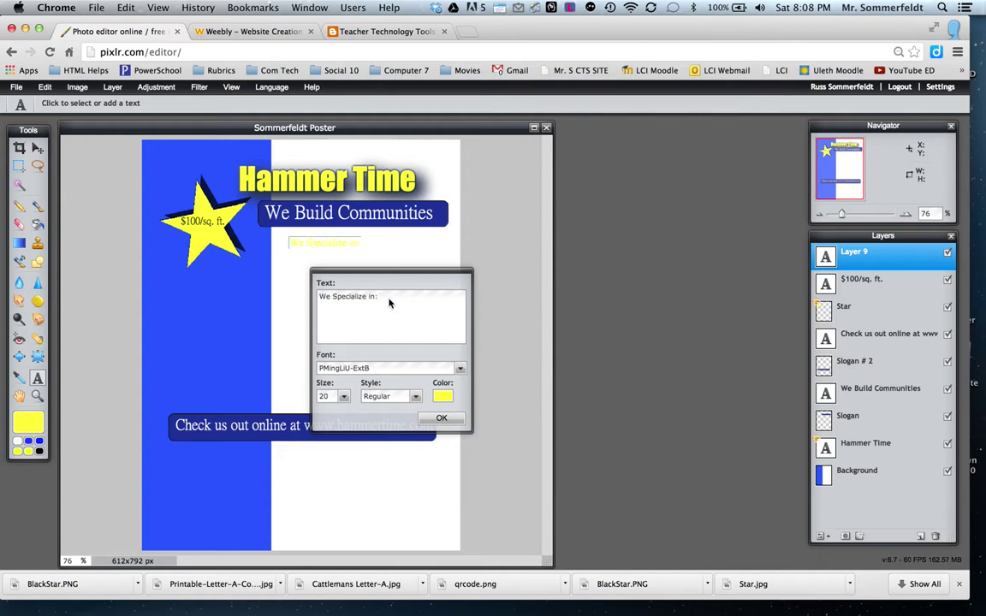
drag(380, 295, 319, 295)
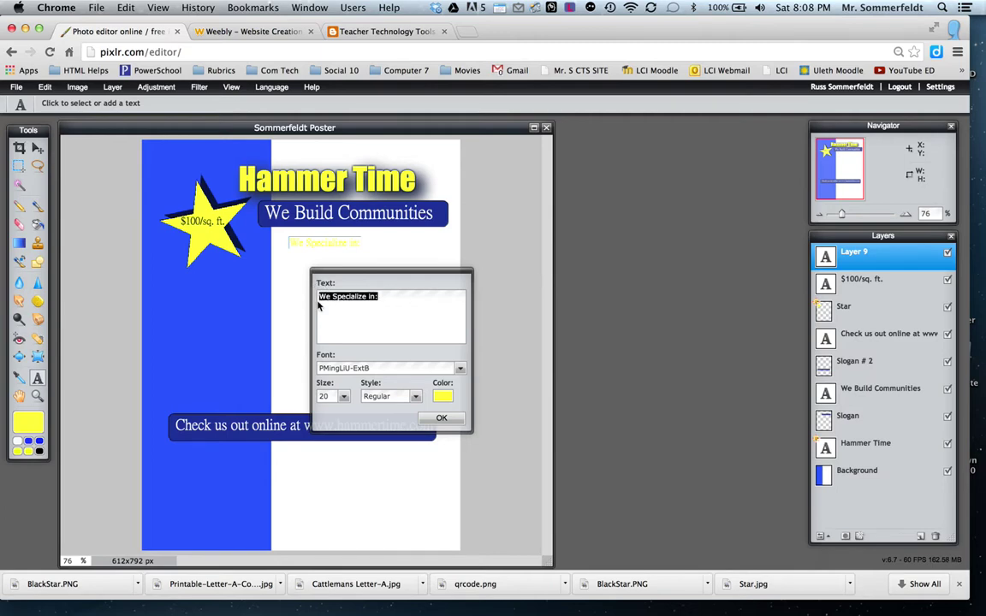
click(442, 396)
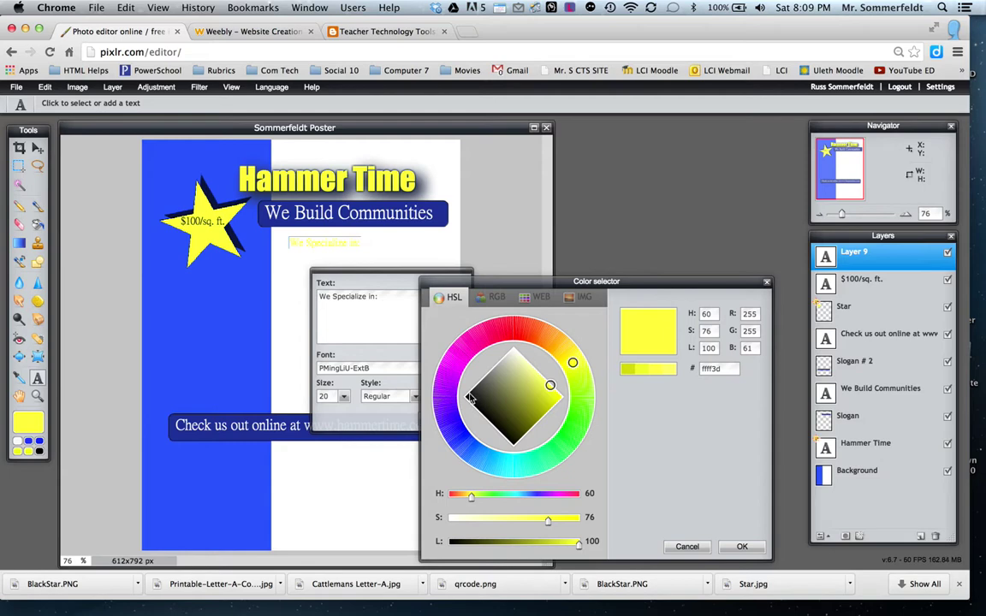
click(469, 395)
click(742, 546)
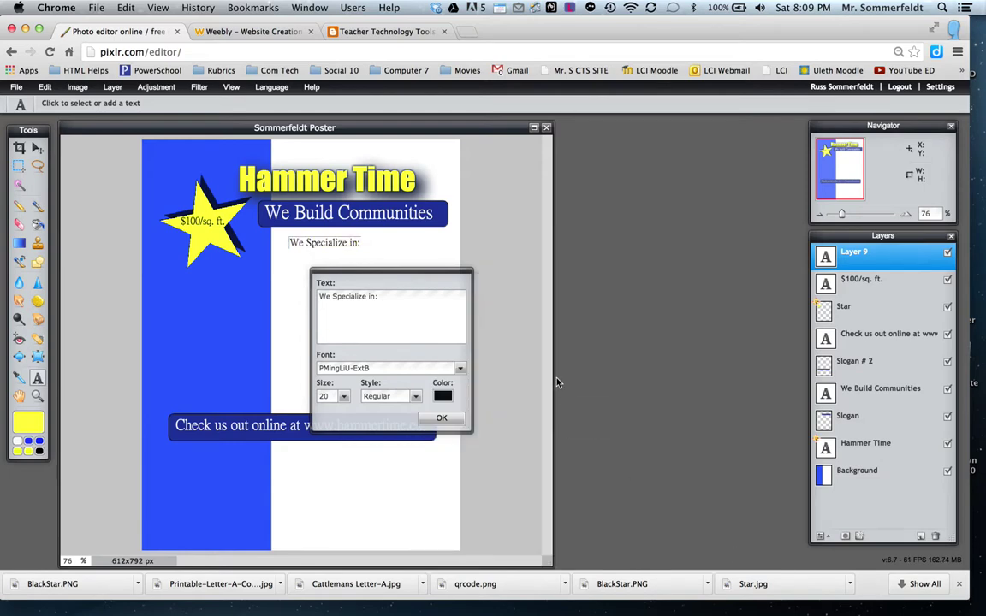
Set the "We Specialize in:" text's size to 36 and shift it slightly right to centre it under the banner.
click(343, 396)
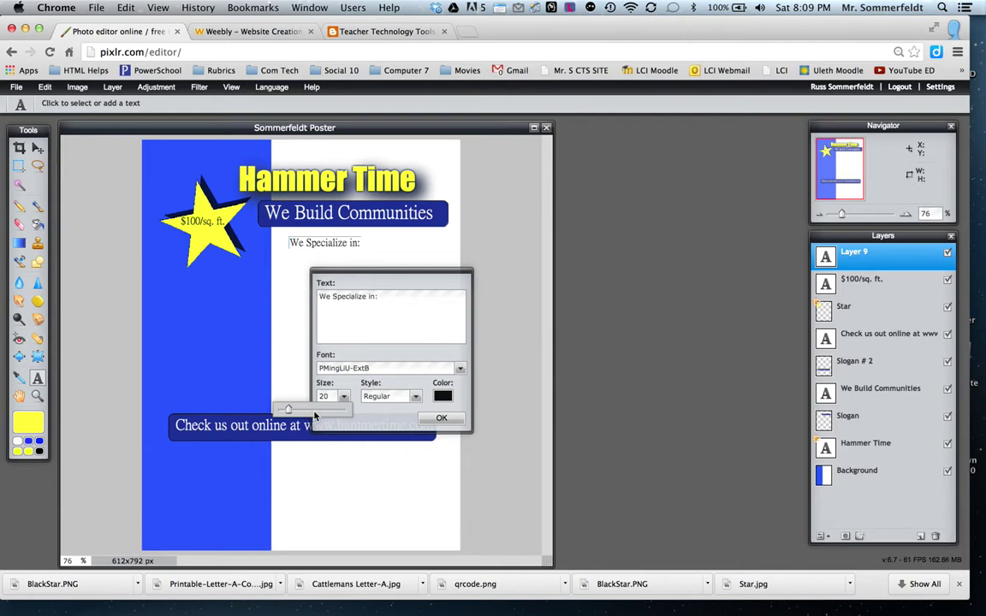
drag(287, 410, 299, 415)
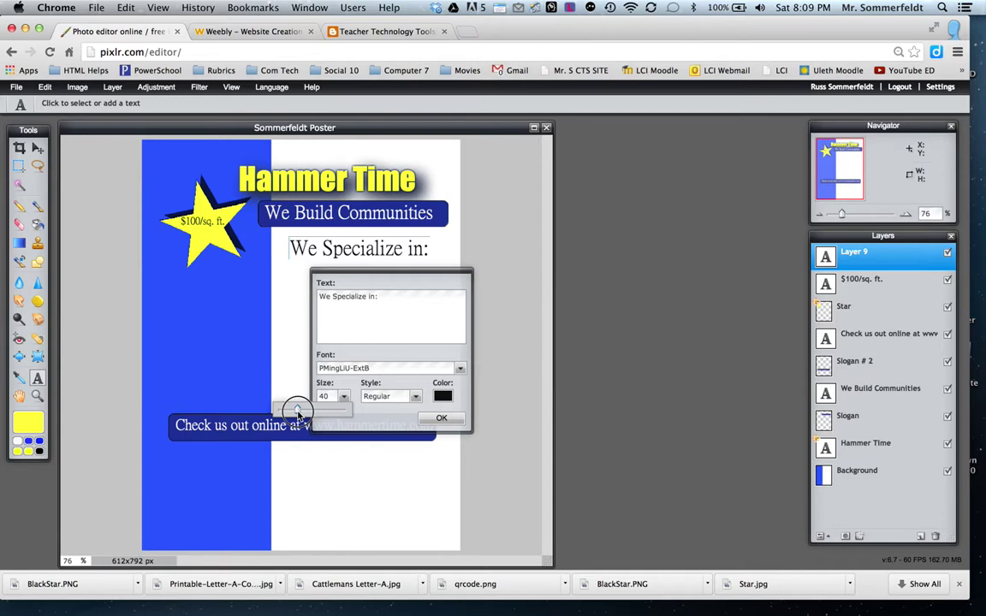
drag(299, 415, 296, 414)
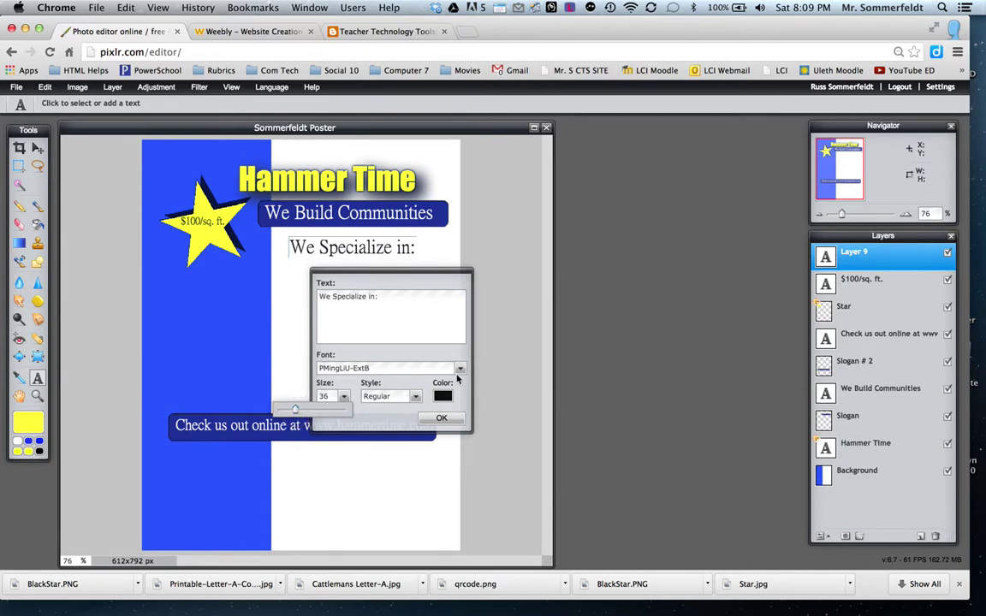
click(442, 418)
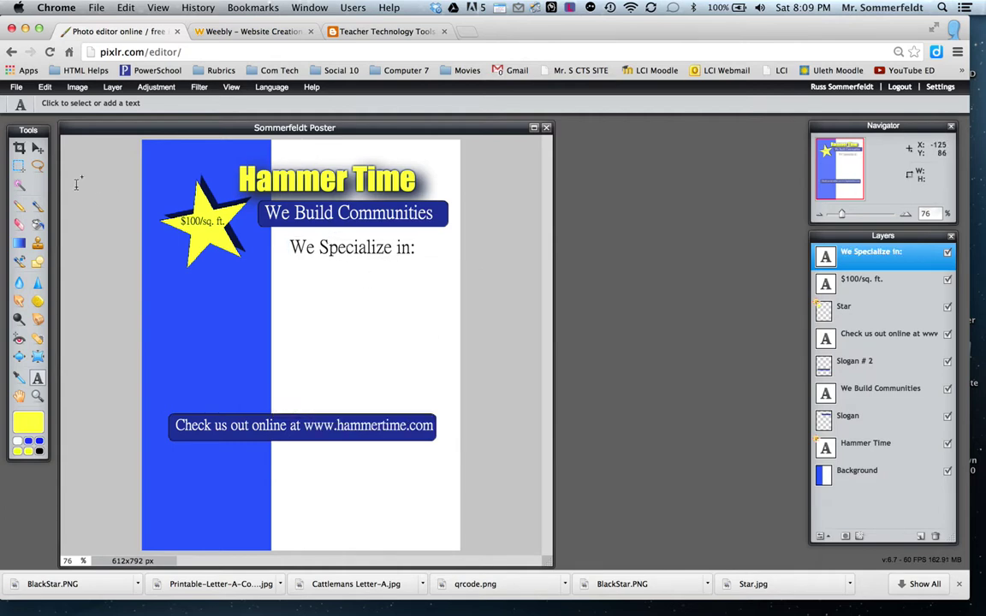
click(38, 149)
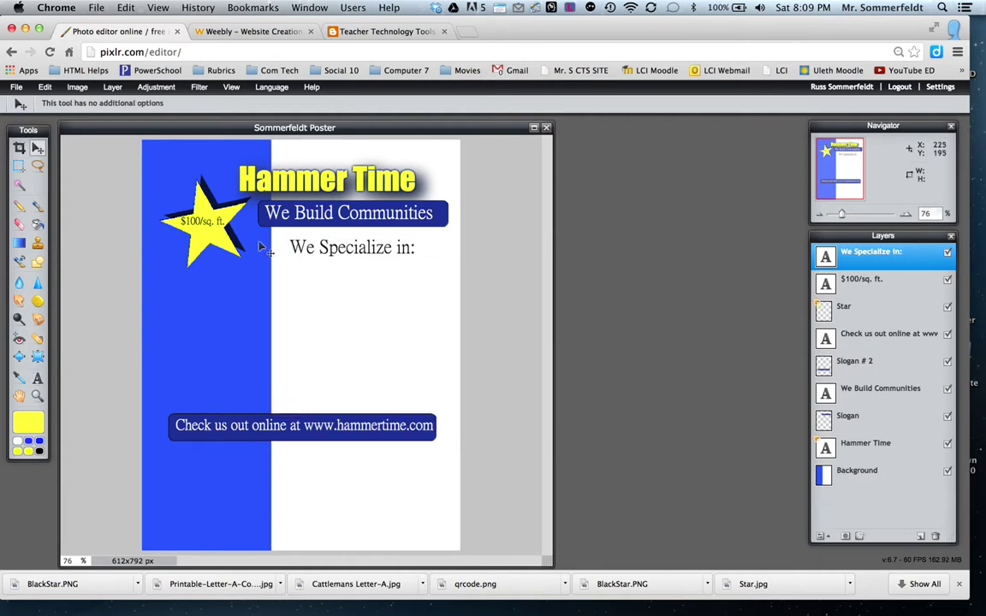
drag(306, 248, 314, 247)
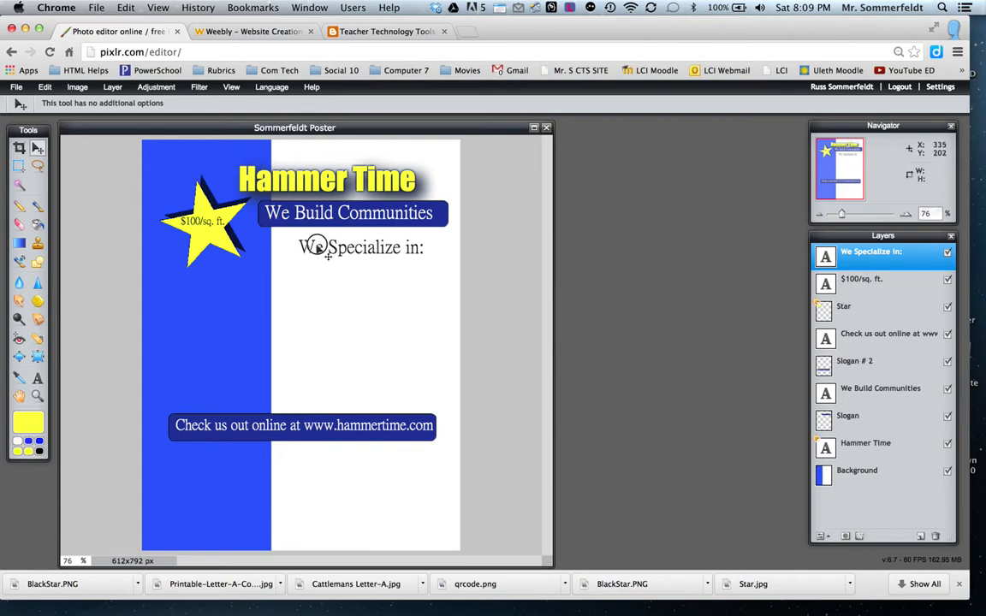
Add a text list below "We Specialize in:" reading "-Custom Homes", "-Decks", "-Fences", "-Pergolas" and "-Gazebos", one item per line.
click(38, 379)
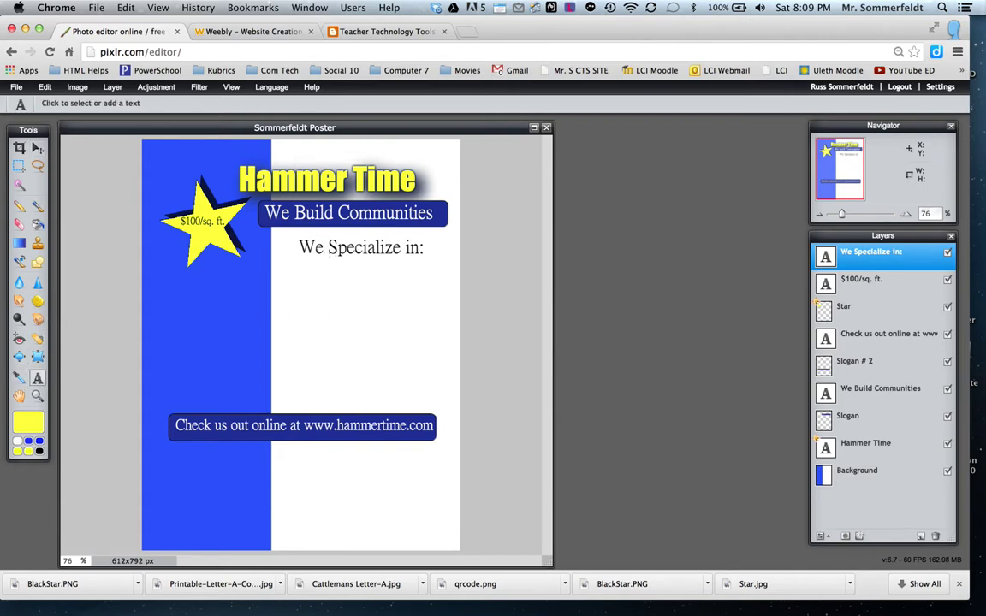
click(318, 266)
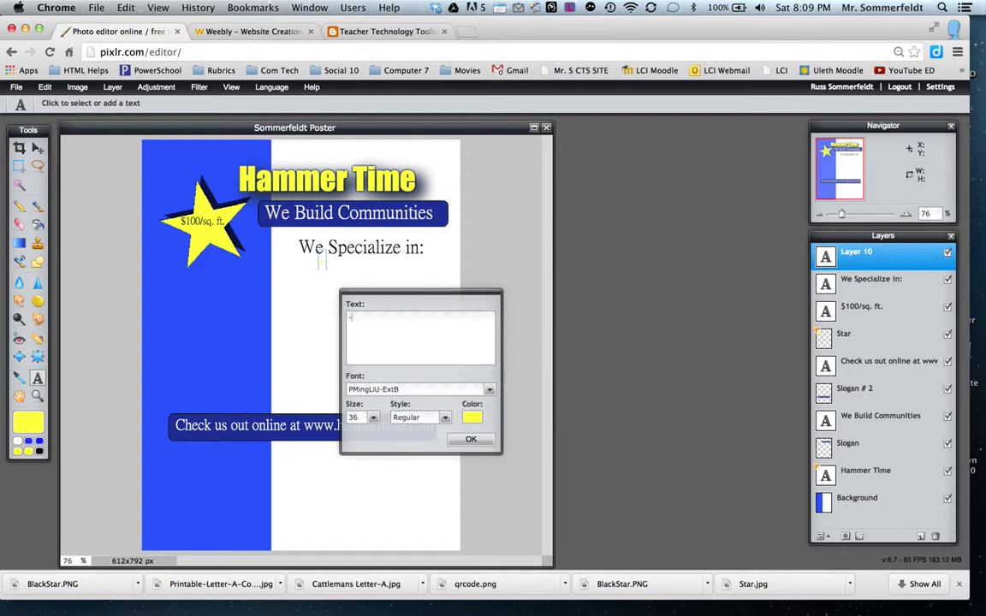
text(-Custom Homes)
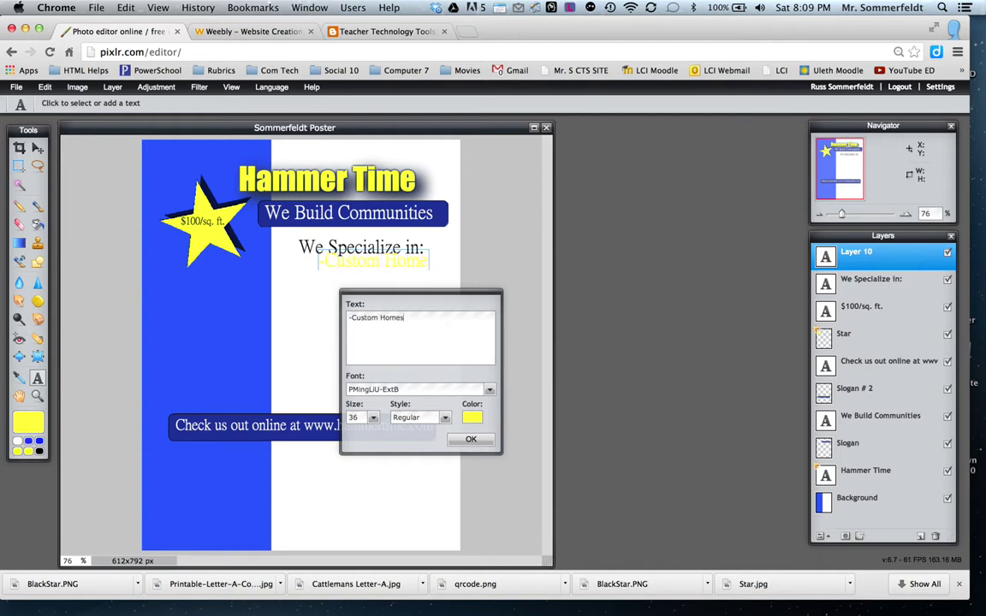
key(Return)
text(-Gazebos)
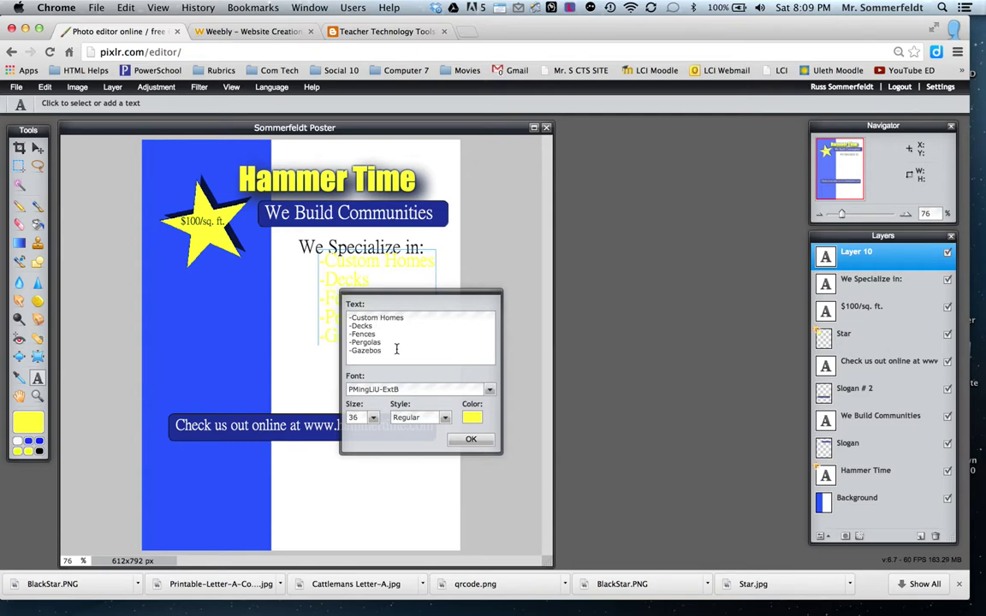
Colour the specialties list near-black (0d0d0c).
click(467, 418)
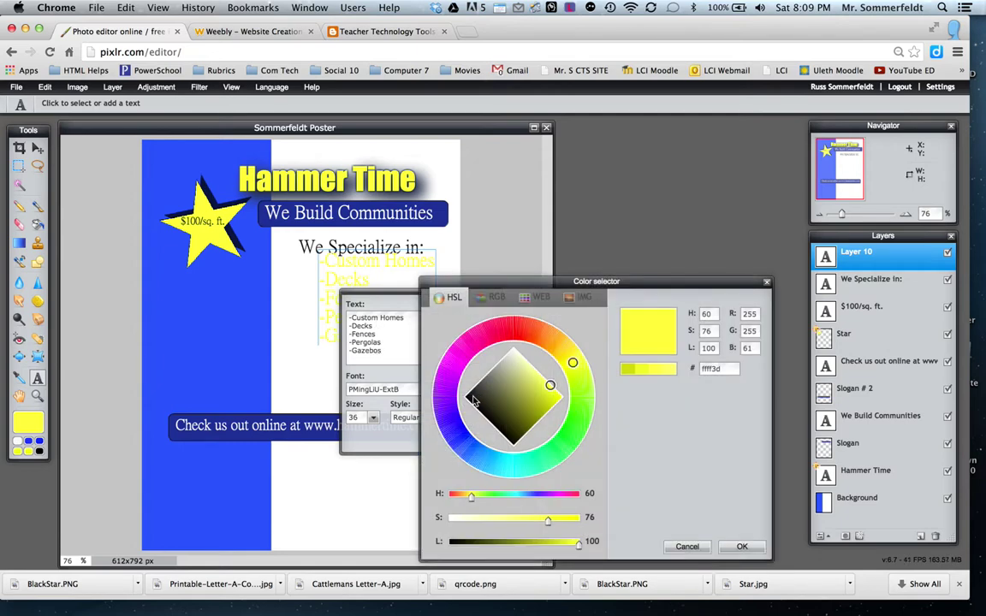
click(470, 397)
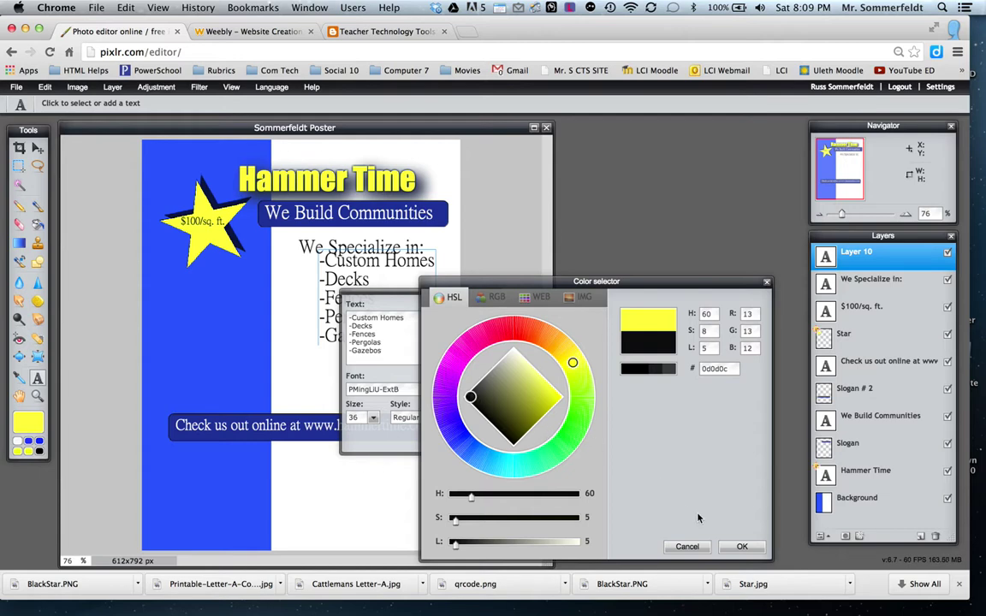
click(742, 546)
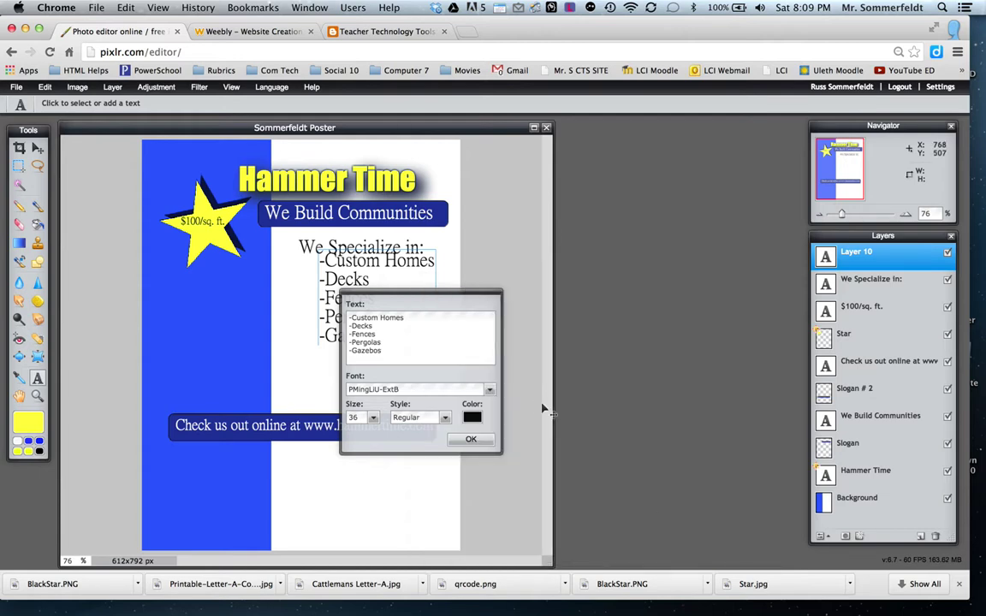
Set the specialties list's font to Mistral and shift the list slightly down and right, clear of the "We Specialize in:" heading.
click(386, 389)
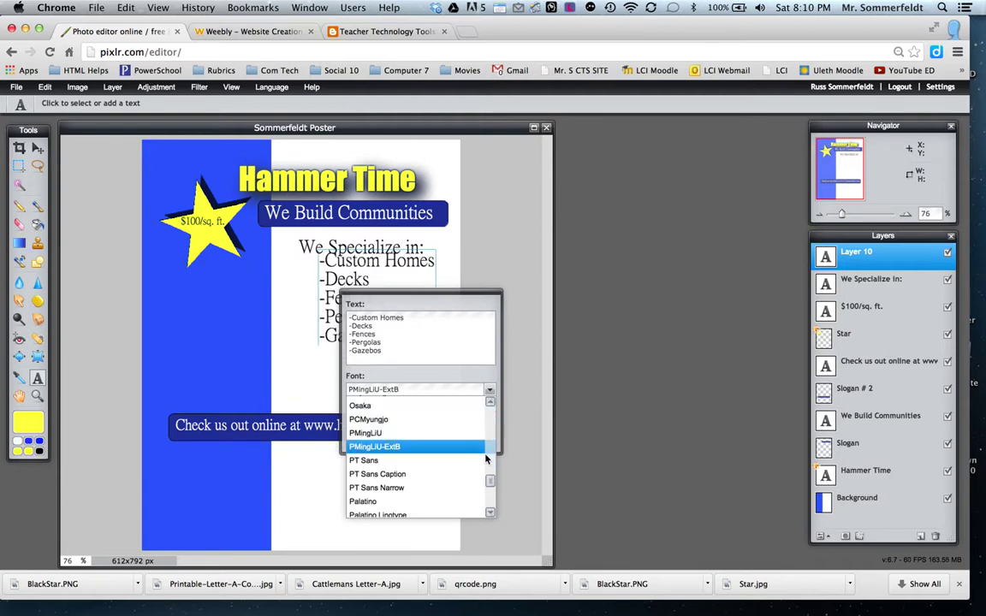
mouse_move(489, 479)
mouse_down()
mouse_move(489, 463)
mouse_move(479, 467)
mouse_up()
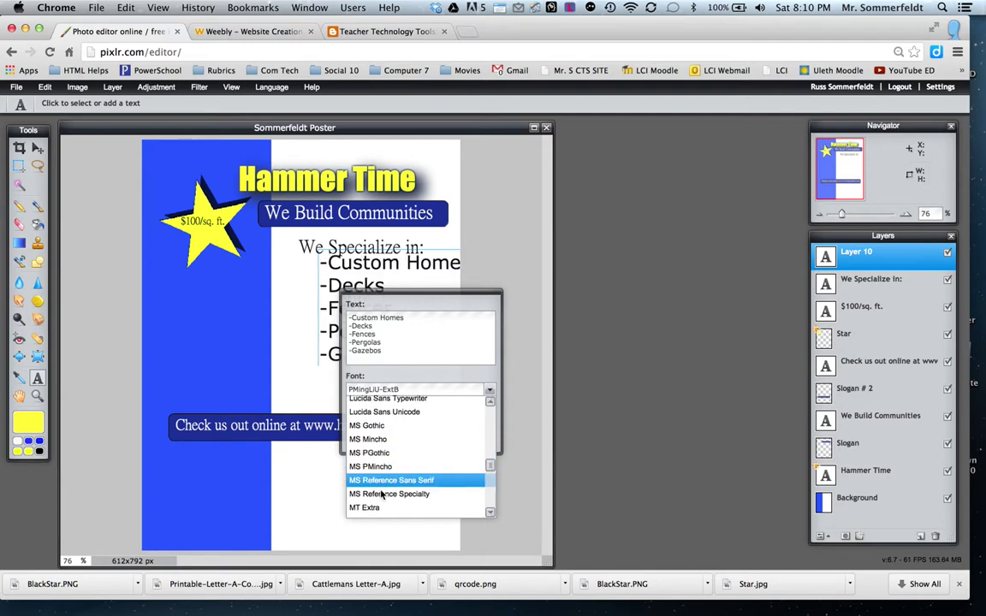
click(489, 511)
scroll(407, 473, down, 5)
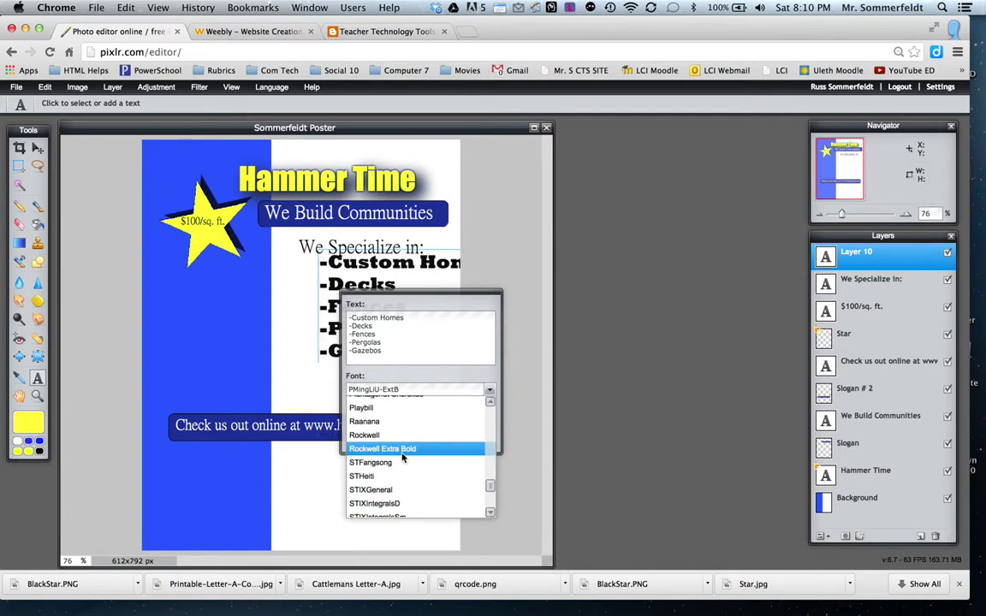
drag(493, 490, 488, 479)
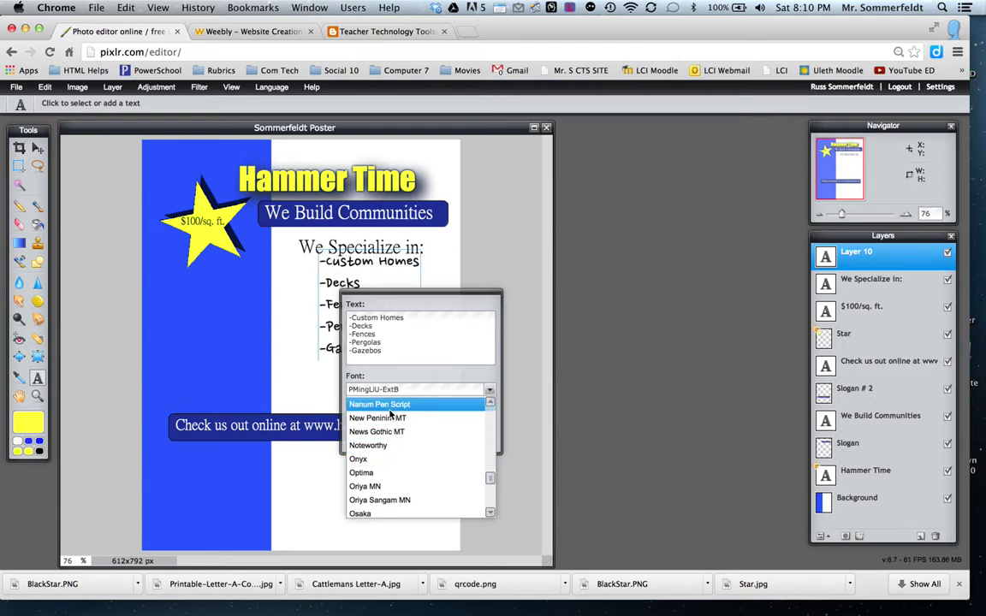
drag(490, 477, 490, 470)
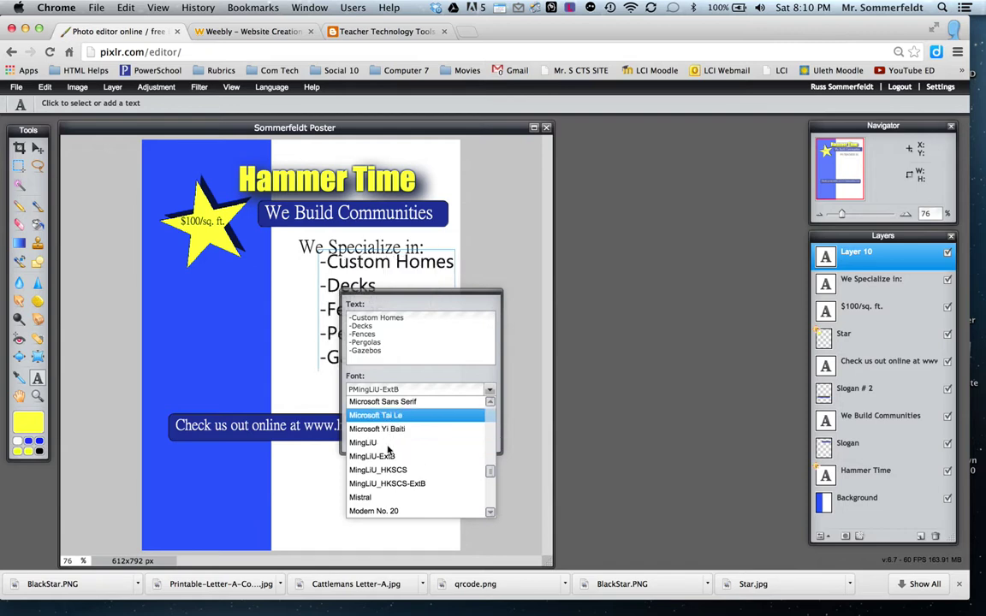
click(389, 500)
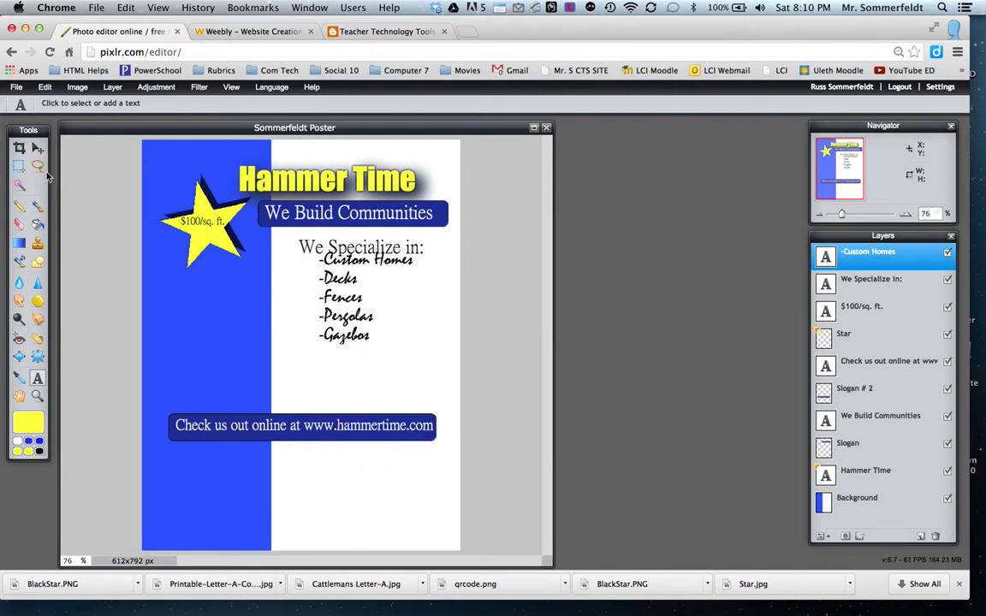
click(38, 148)
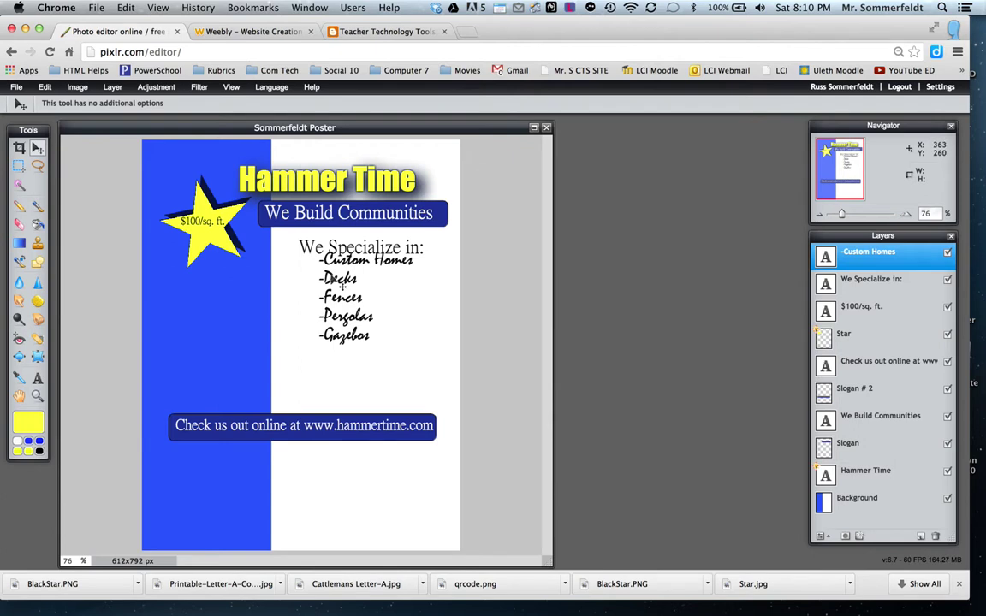
mouse_move(336, 281)
mouse_down()
mouse_move(340, 289)
mouse_move(319, 289)
mouse_move(344, 294)
mouse_up()
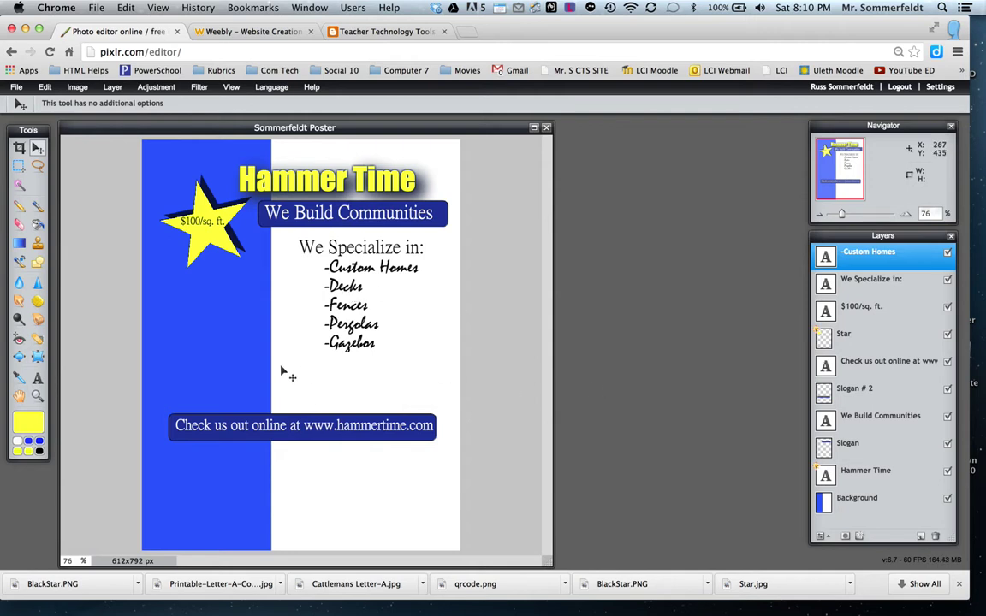
Open google.ca in a new browser tab, search for "go qr me" and open the goQR.me QR code generator.
click(468, 33)
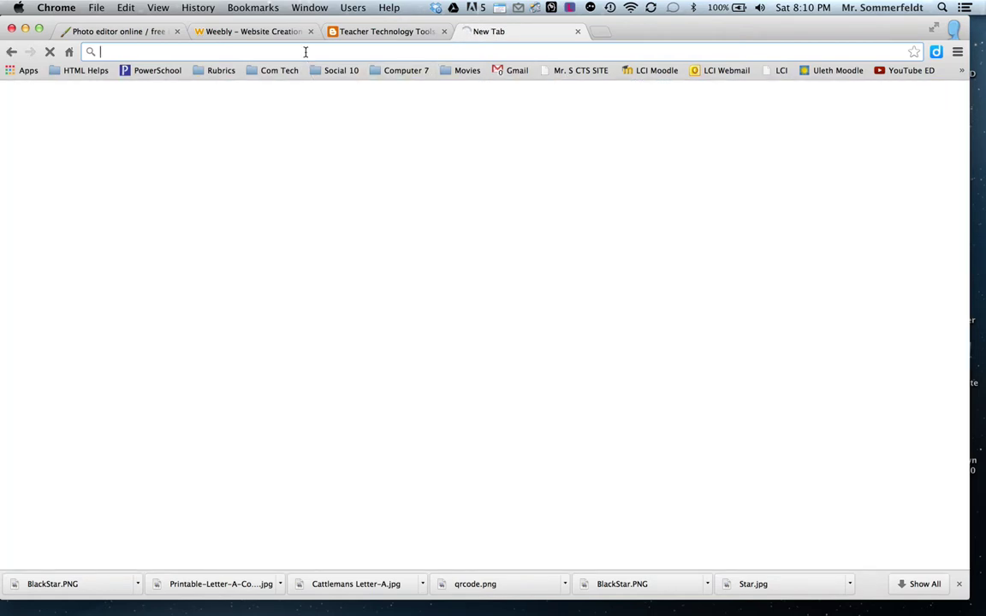
text(google.ca)
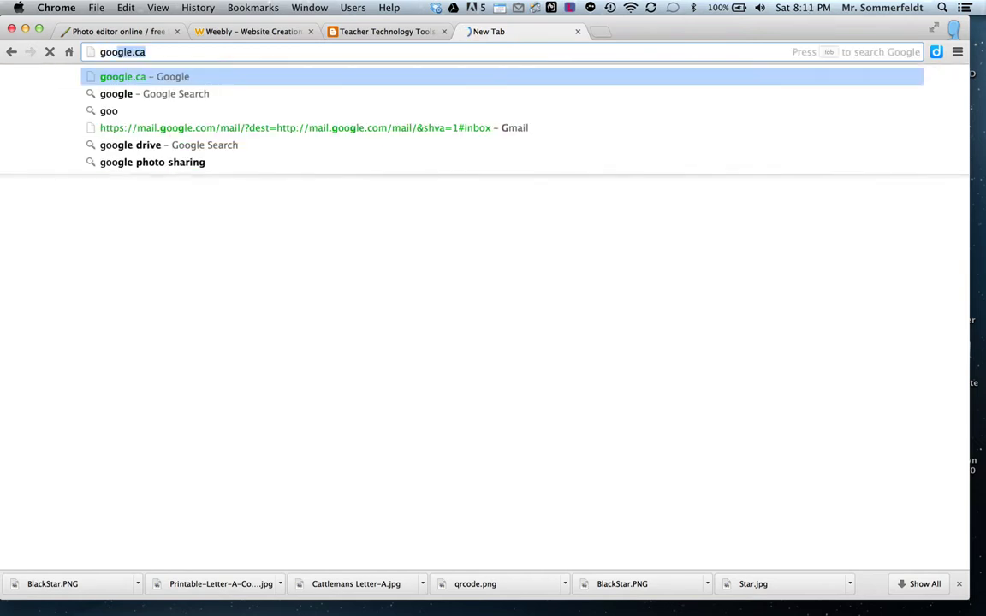
key(Return)
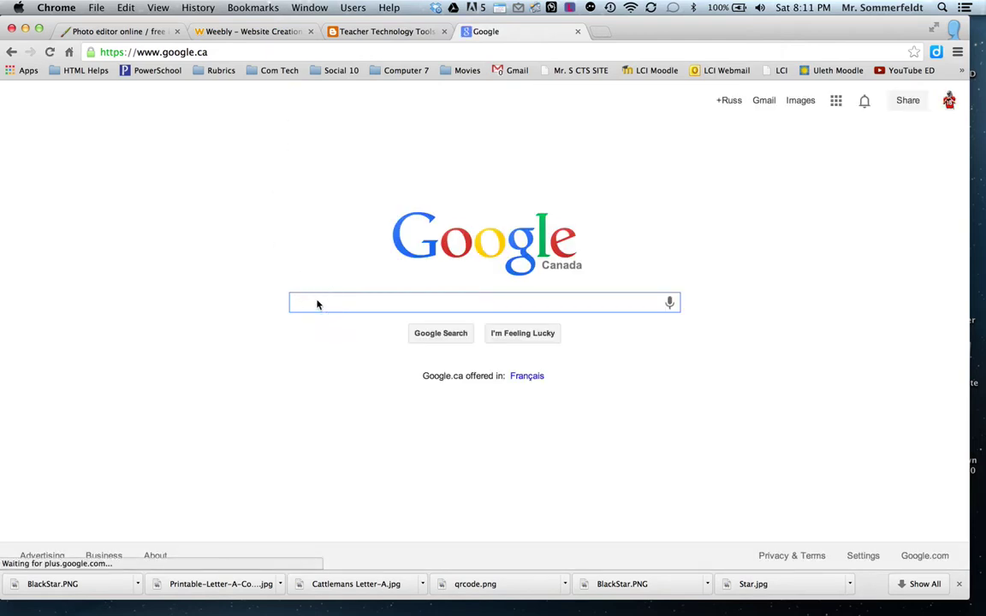
text(go)
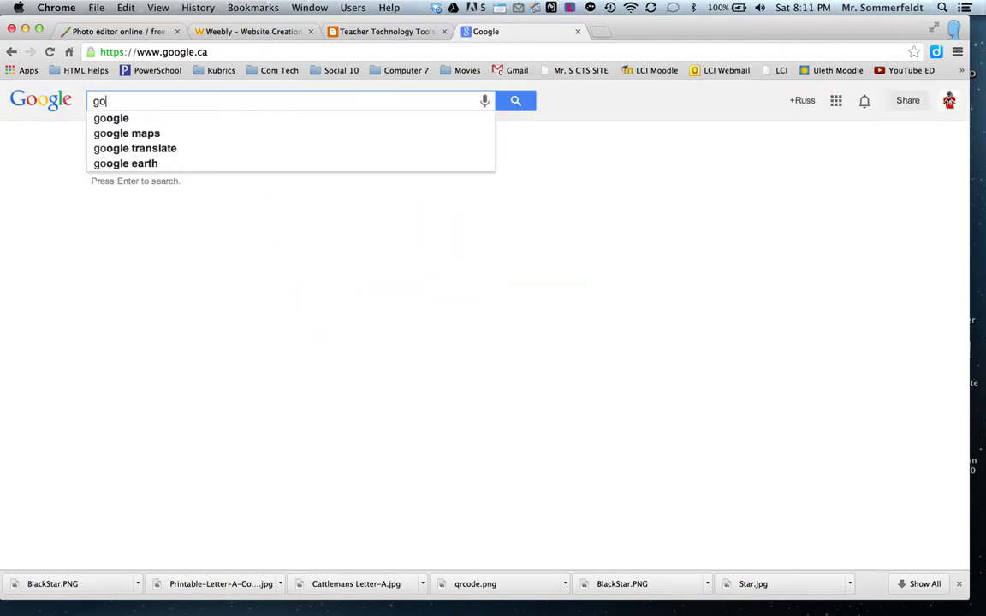
text( qr me)
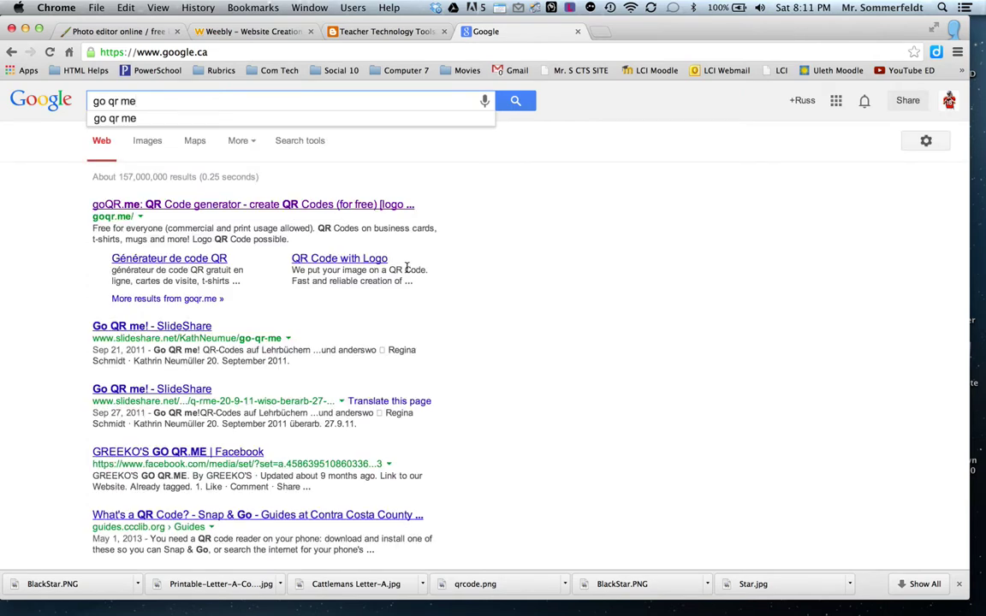
click(188, 210)
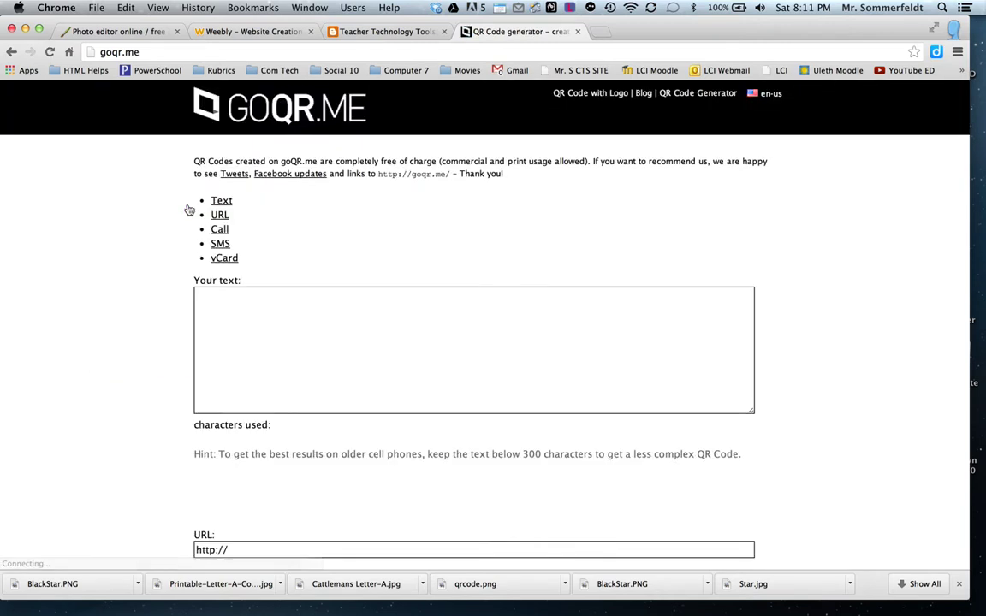
click(255, 207)
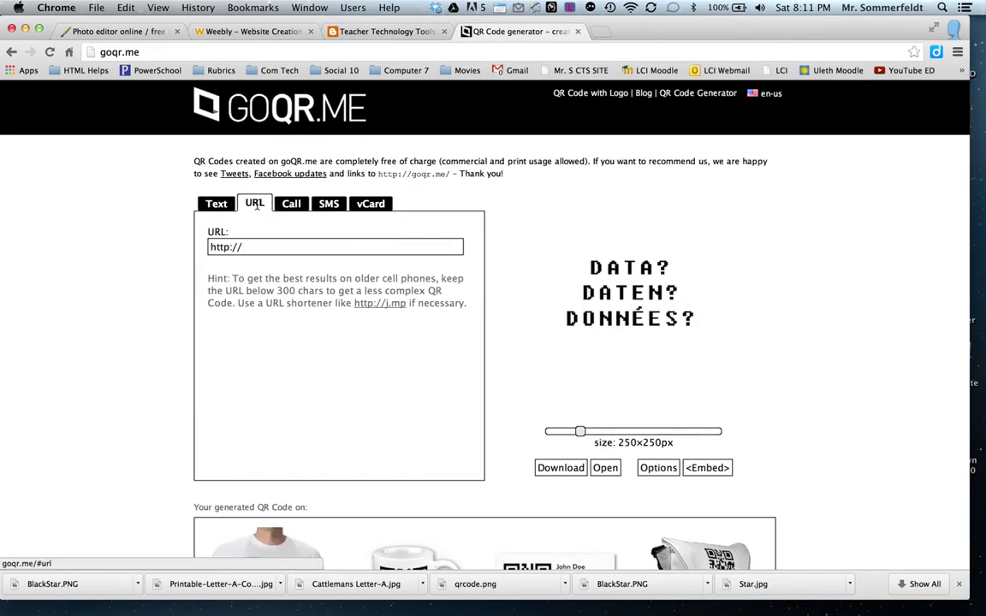
click(254, 246)
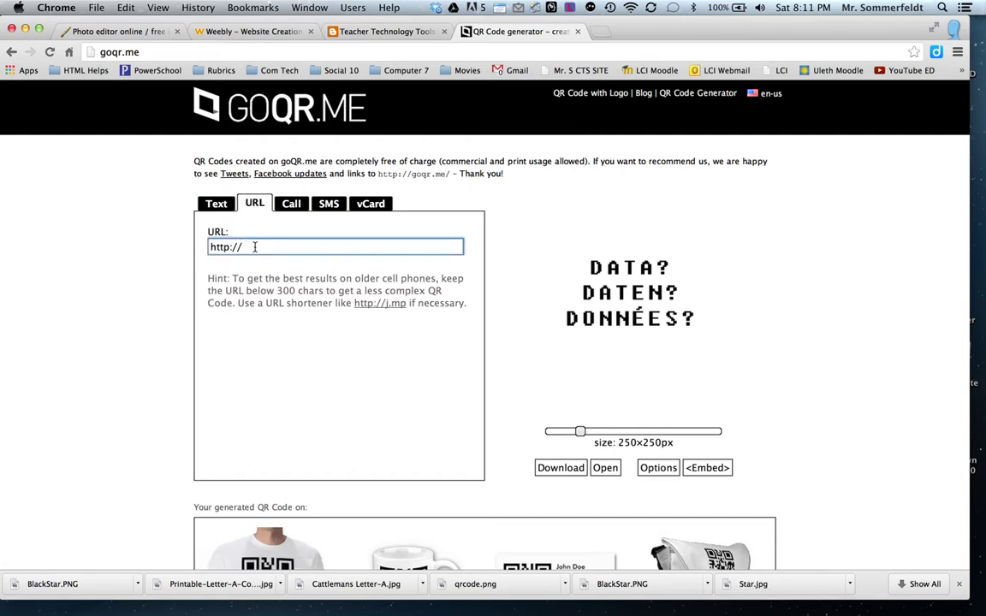
text(www.hammer)
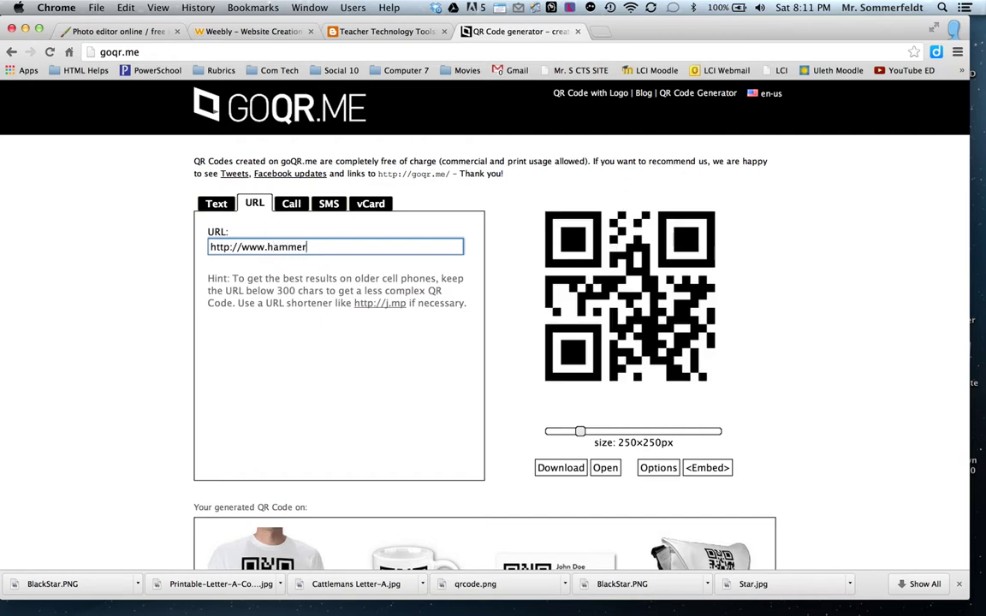
text(time.com)
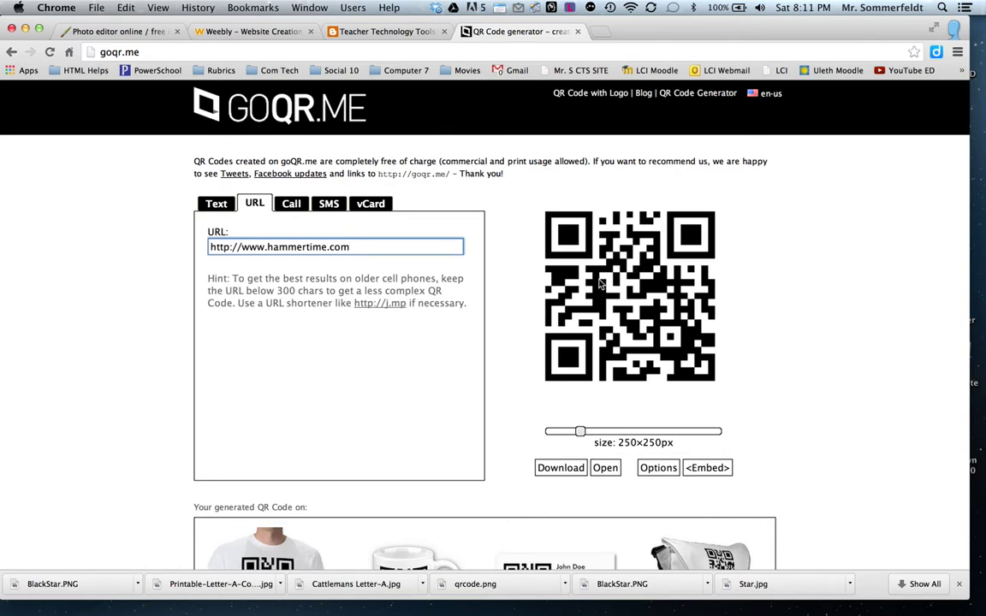
drag(579, 433, 563, 437)
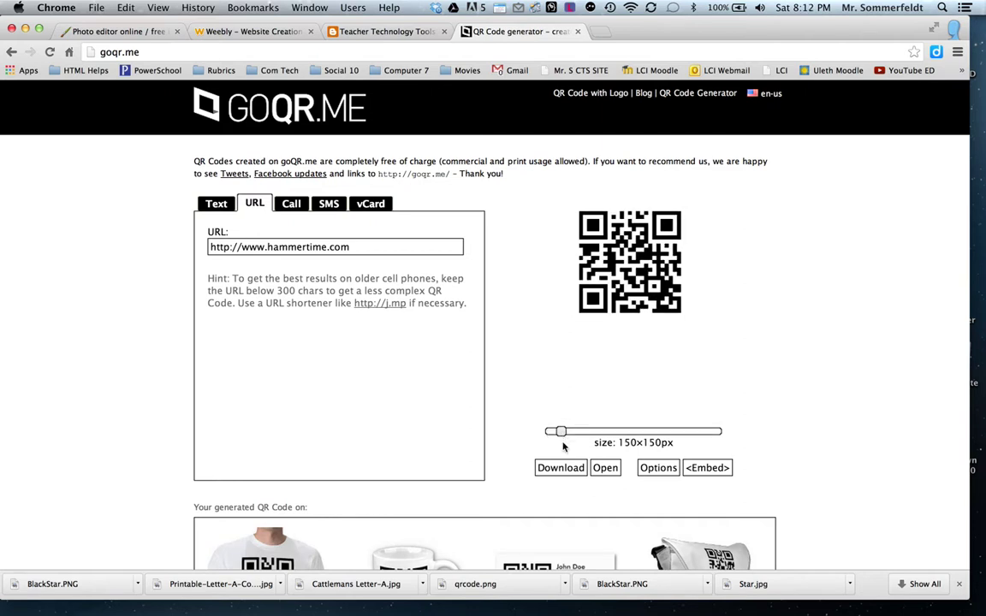
click(560, 468)
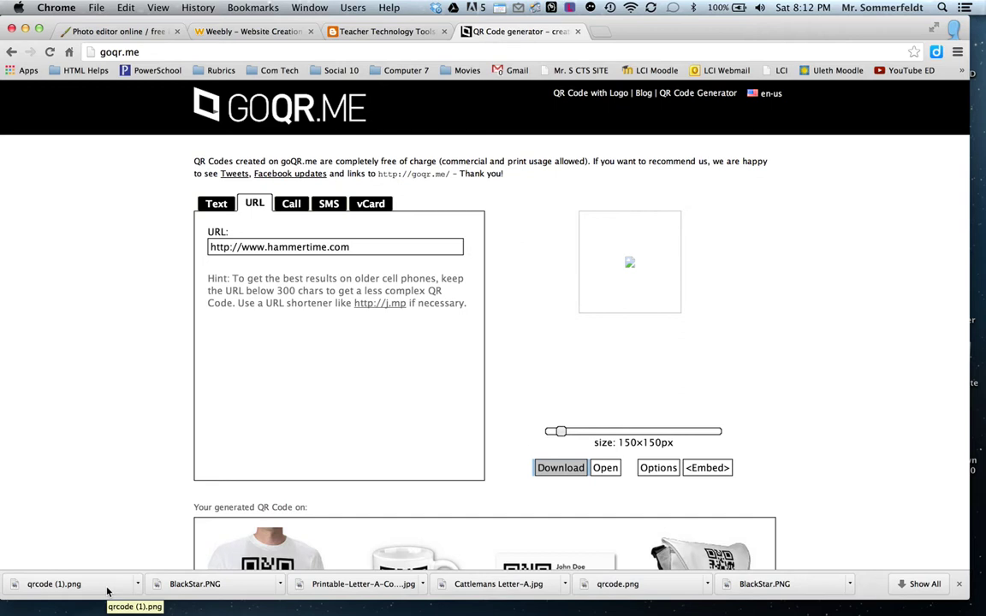
Open the downloaded qrcode (1).png in Preview, export it to the Desktop as the PNG "Poster qrcode (1)" and close the image.
click(107, 590)
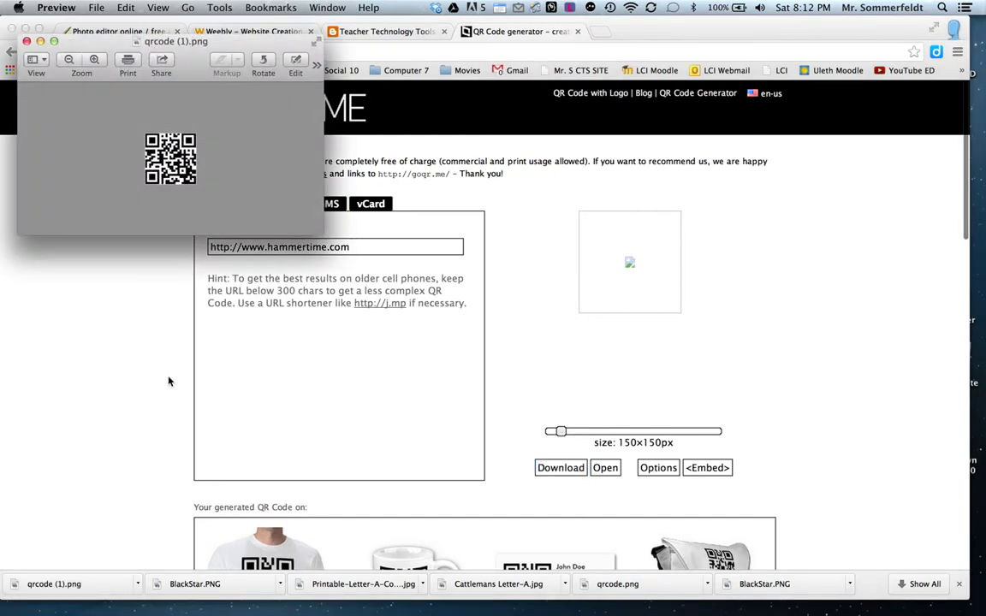
click(95, 8)
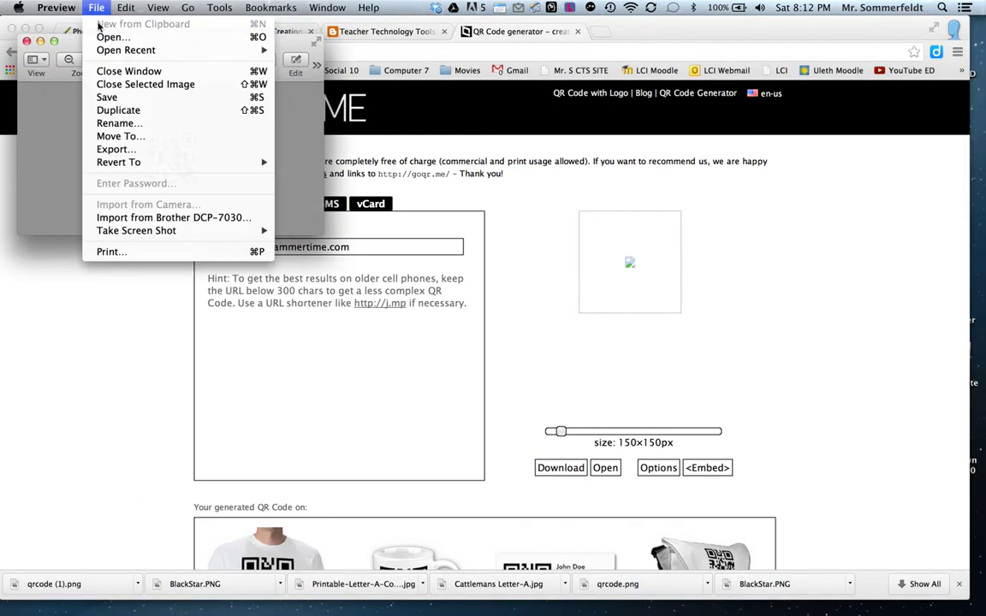
click(96, 149)
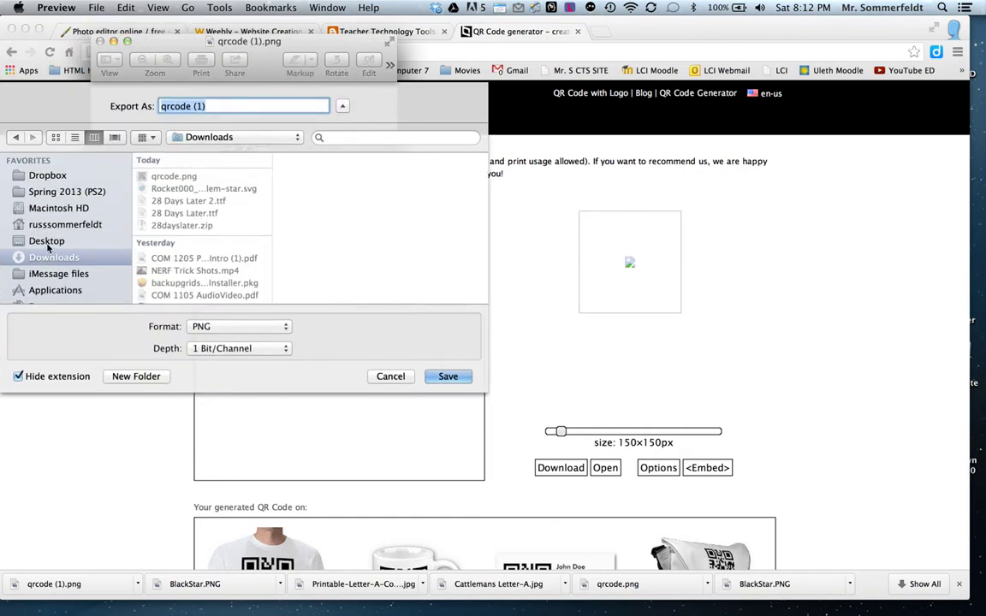
click(47, 240)
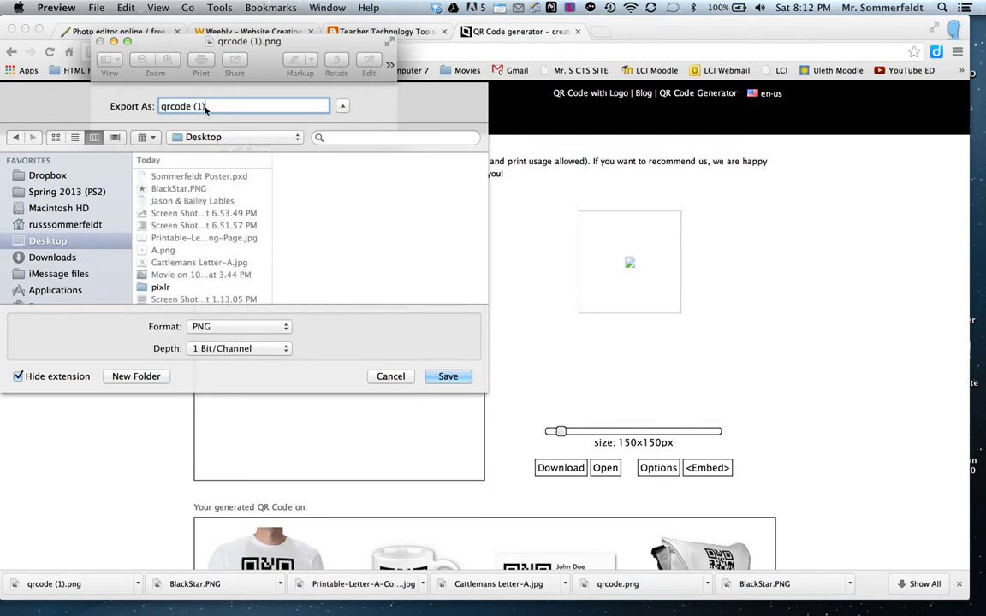
click(161, 106)
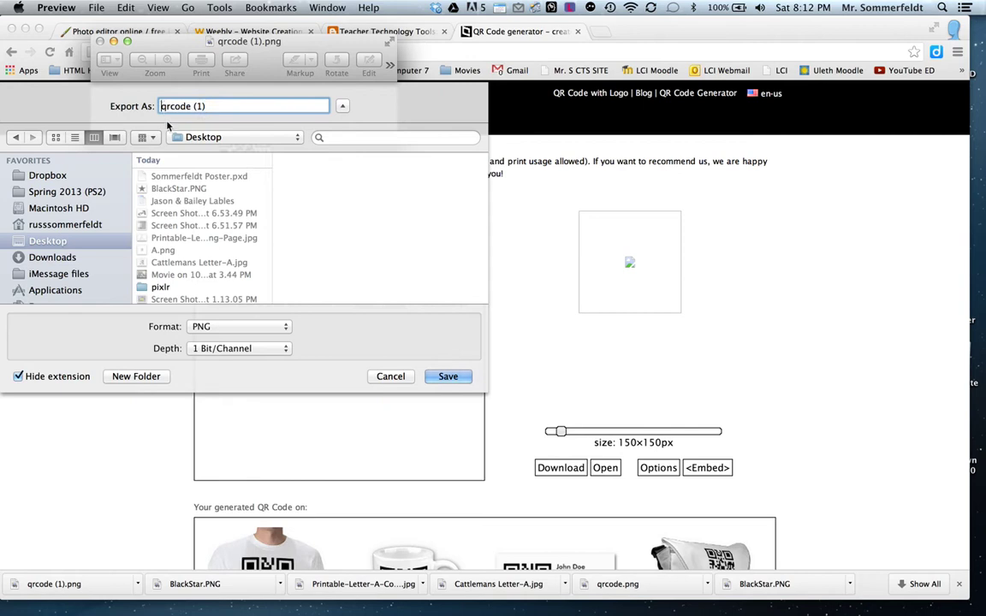
text(Poster)
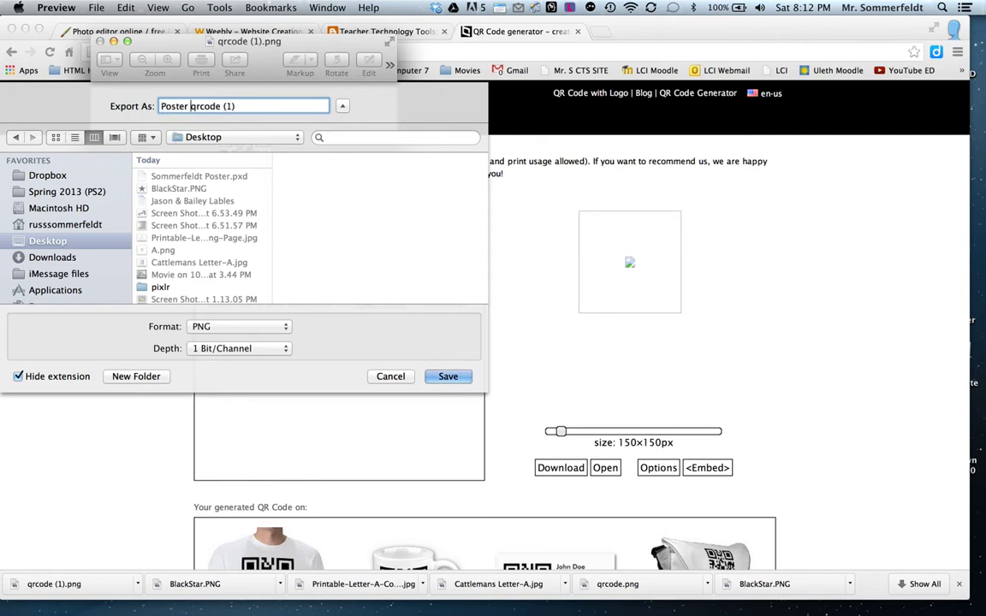
click(443, 376)
click(446, 378)
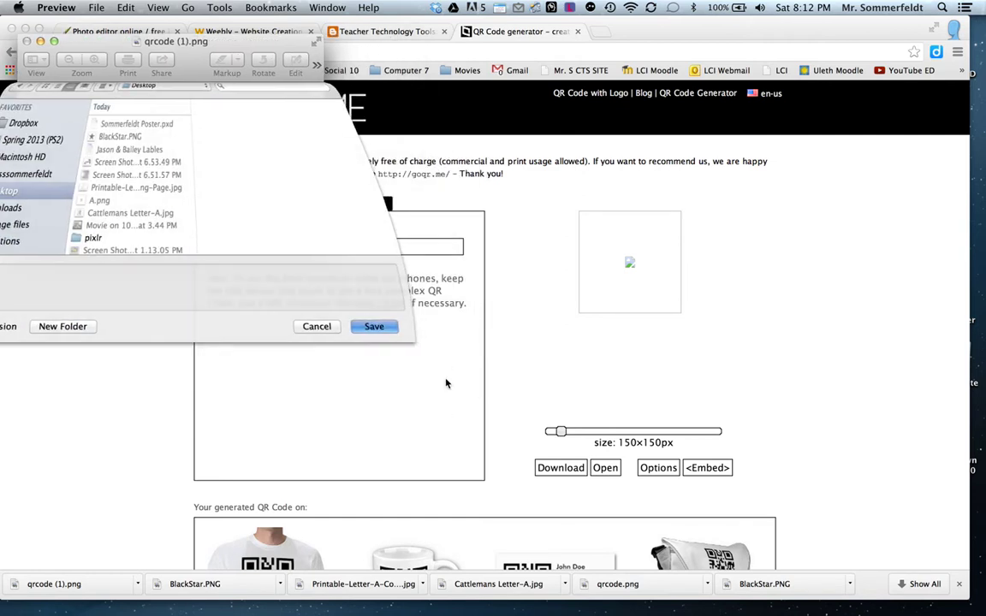
click(27, 41)
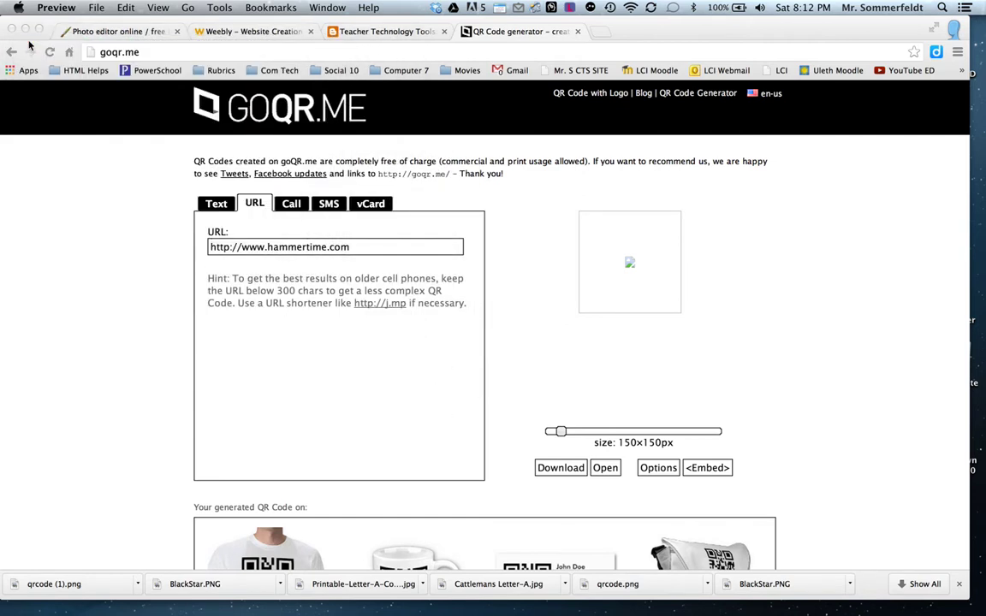
Switch back to the Pixlr poster editor and open the image Poster qrcode (1) from the Desktop.
click(106, 32)
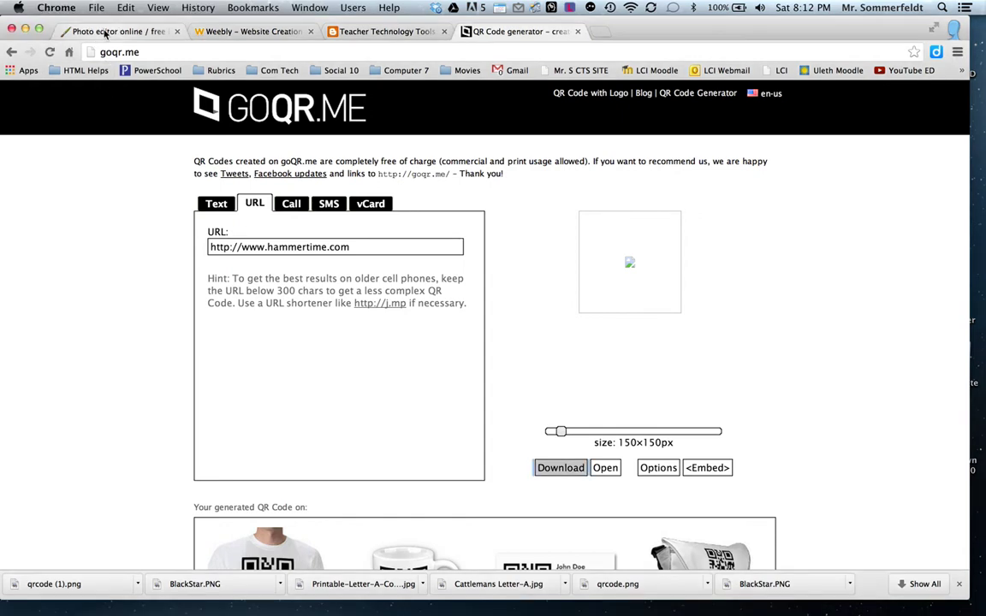
click(105, 32)
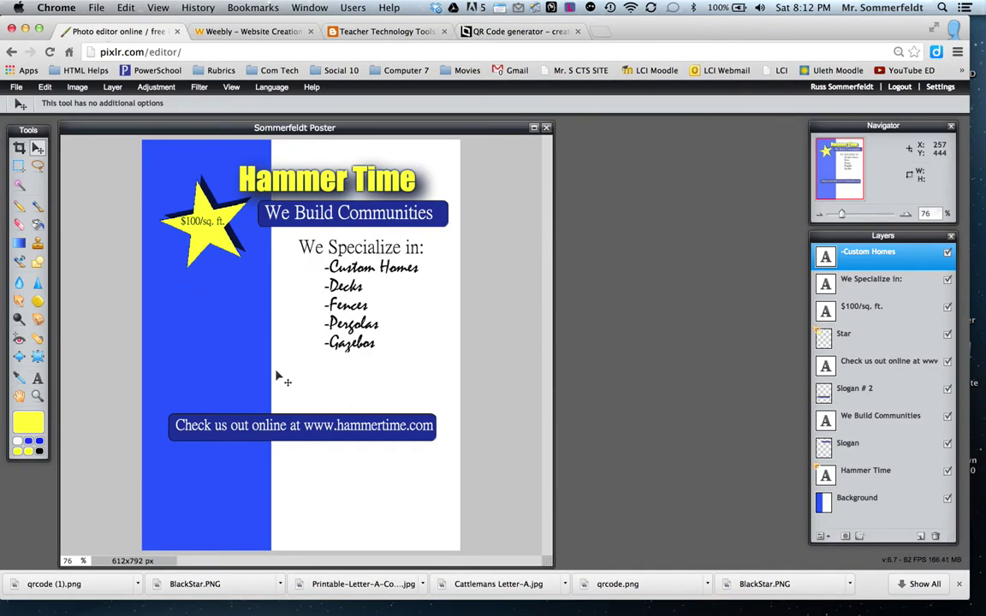
click(18, 88)
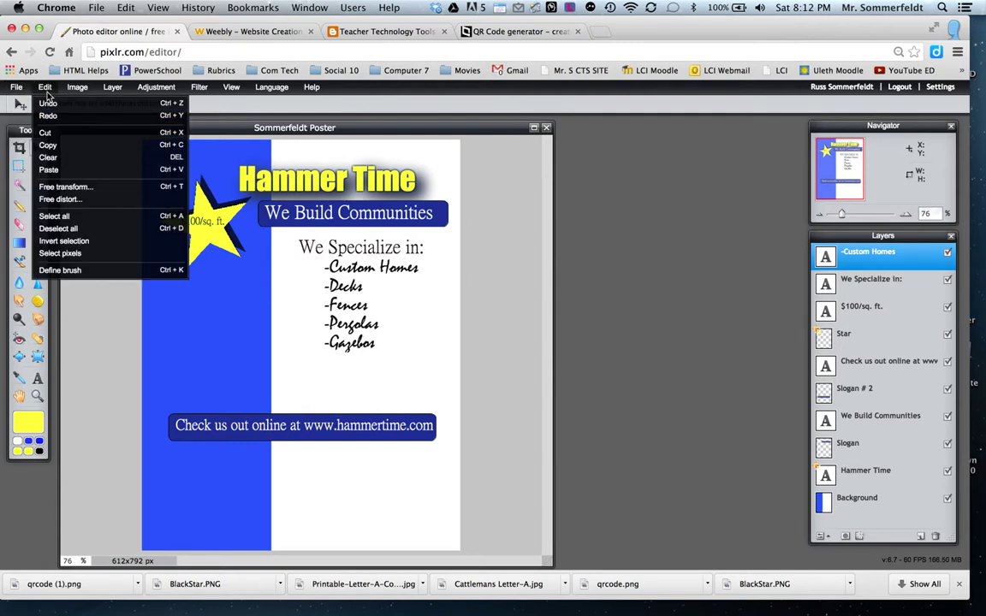
click(32, 115)
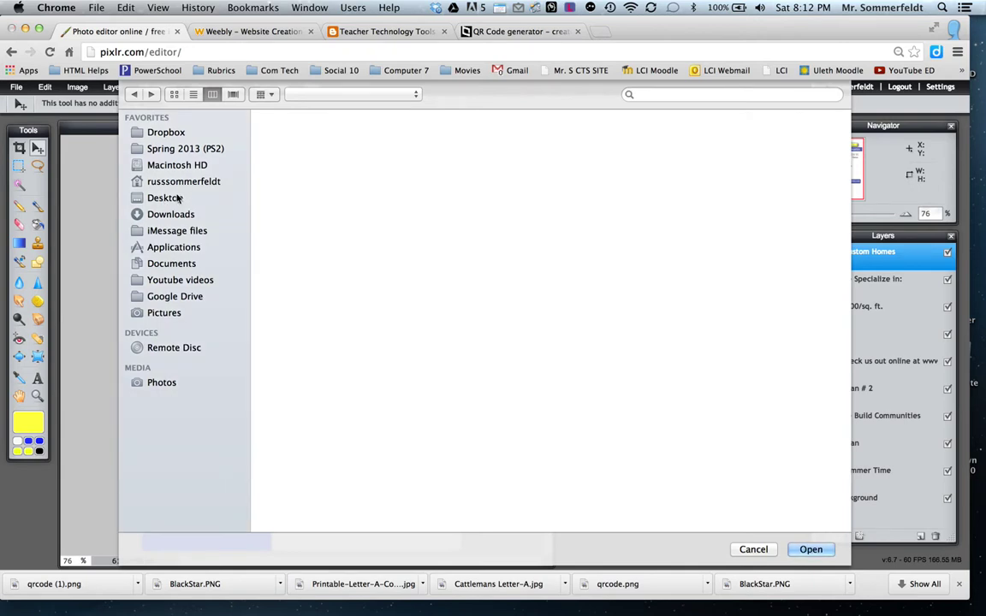
click(174, 201)
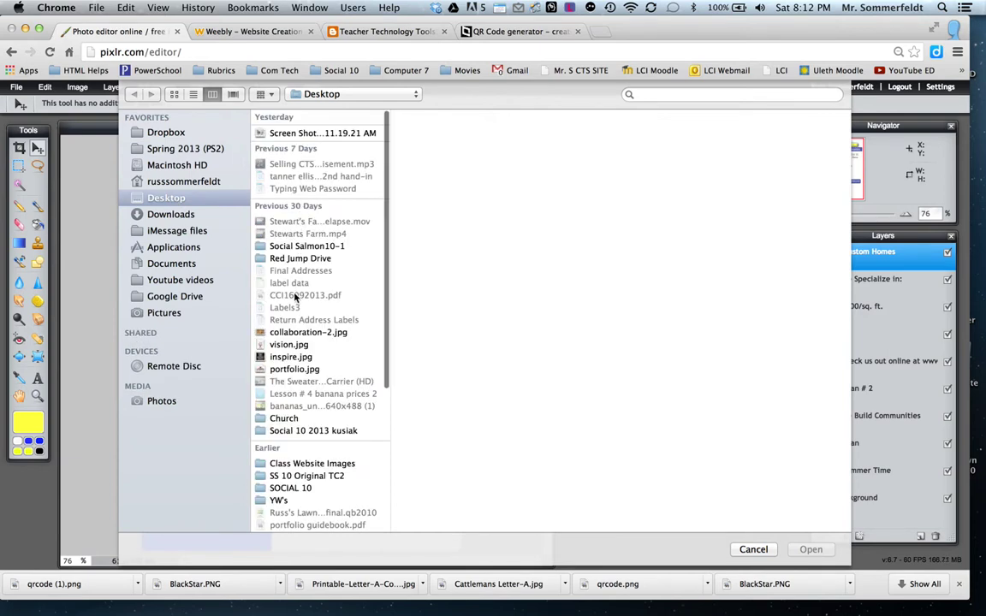
scroll(295, 297, down, 2)
scroll(295, 296, down, 5)
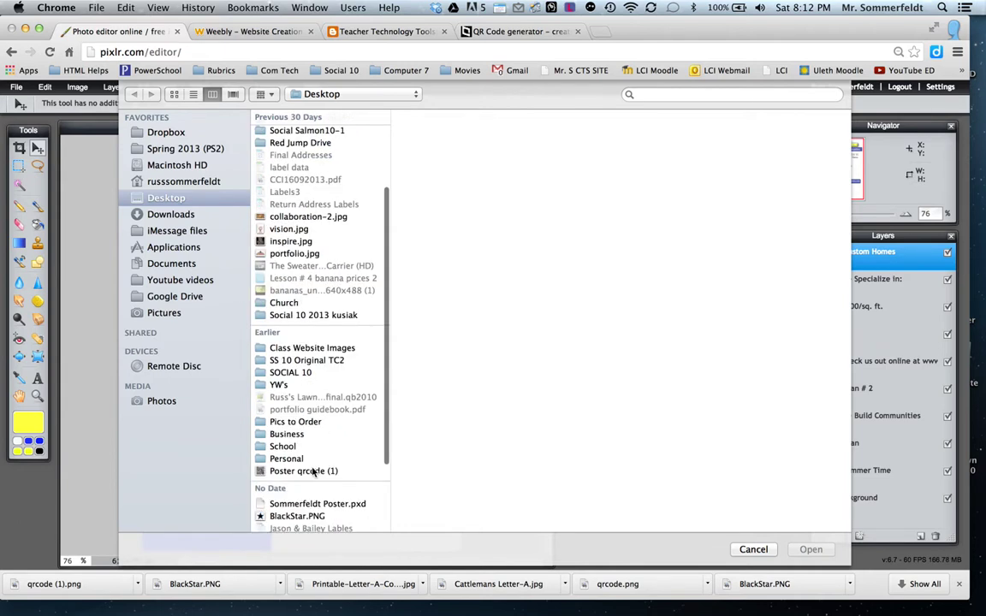
click(306, 471)
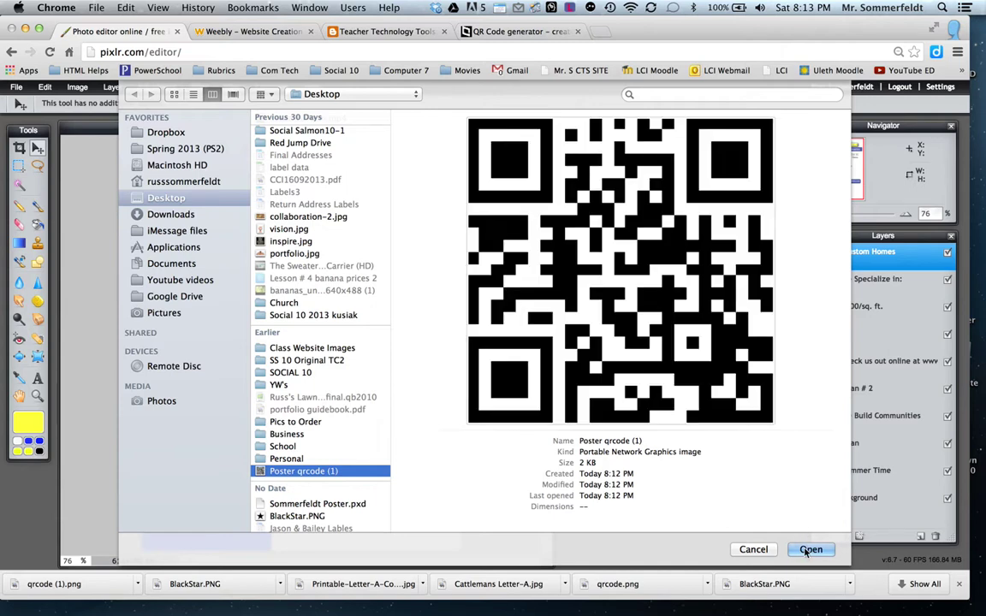
click(809, 550)
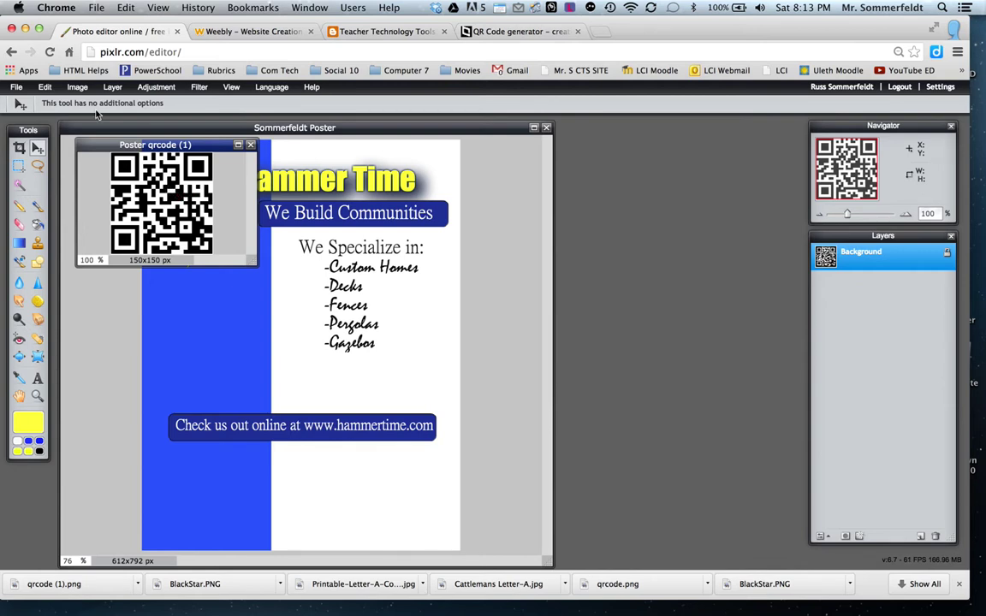
Cut the entire QR code out of its own image, close that image without saving and paste the code into the poster.
click(47, 88)
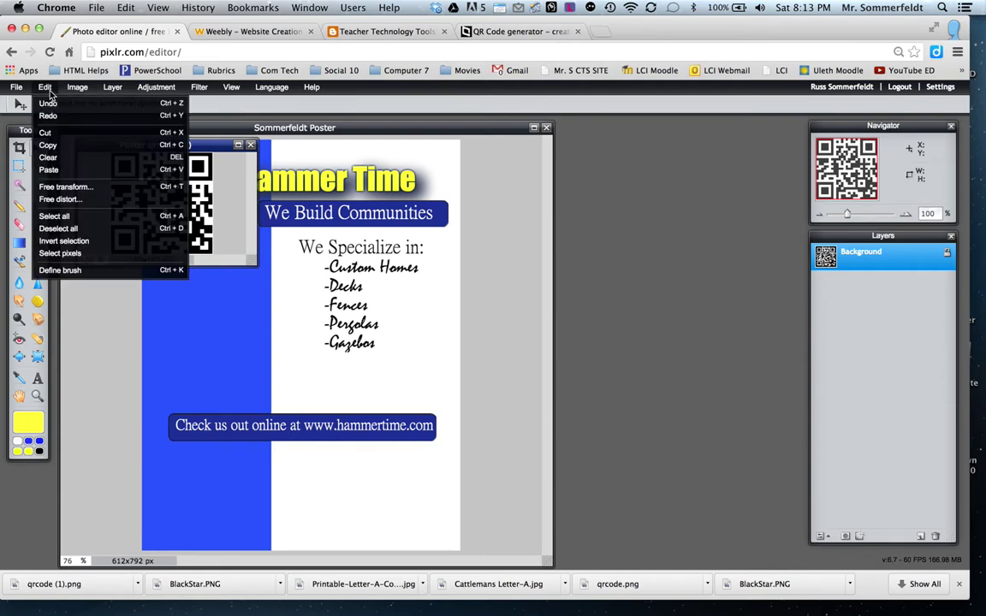
click(57, 215)
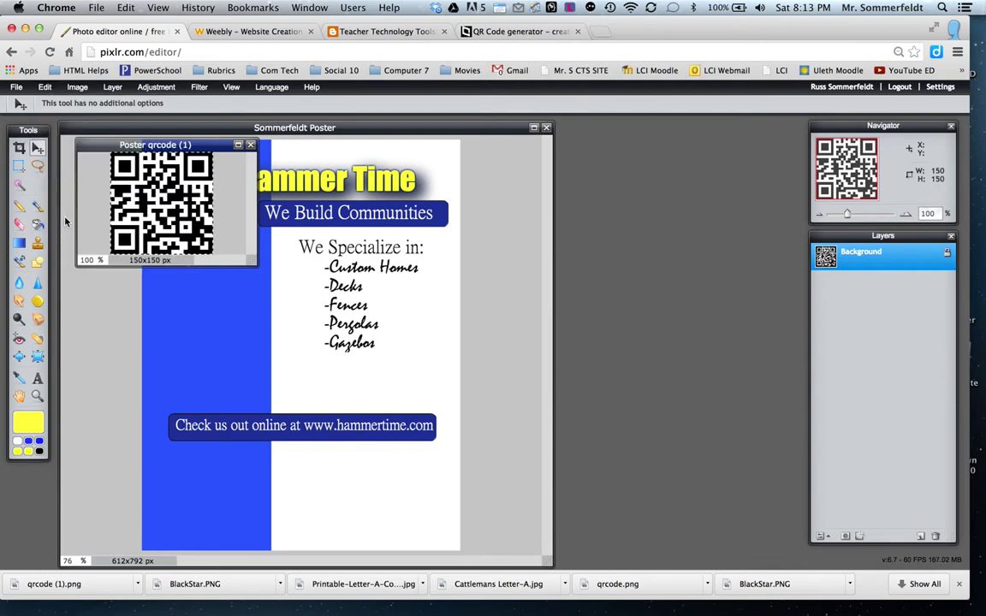
click(47, 89)
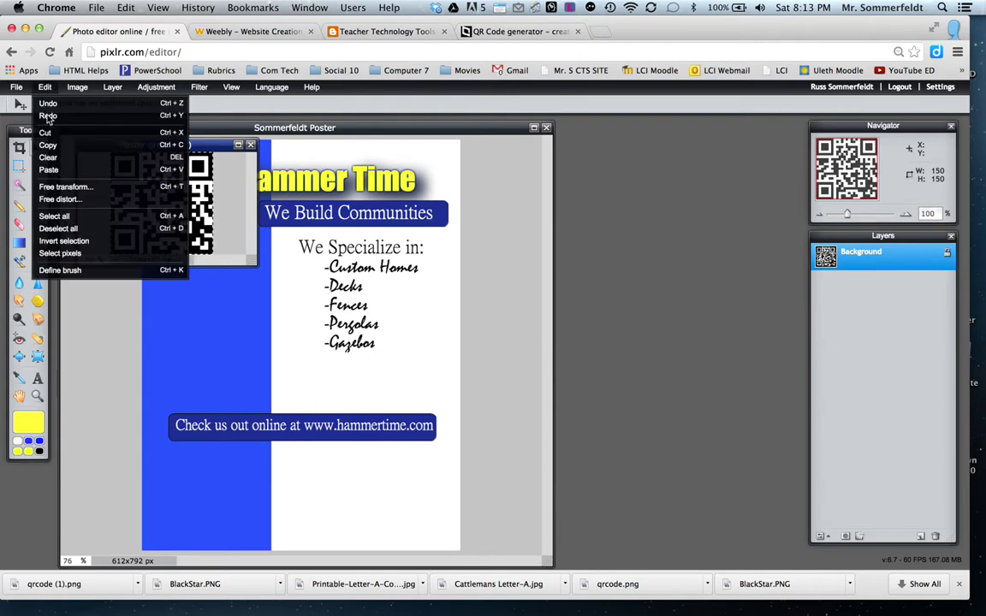
click(44, 132)
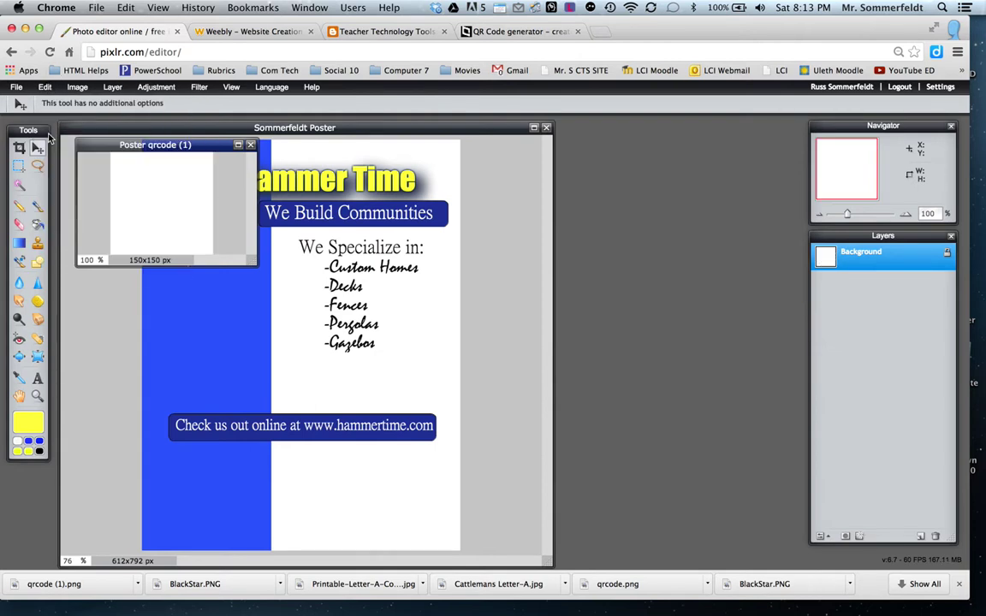
click(250, 146)
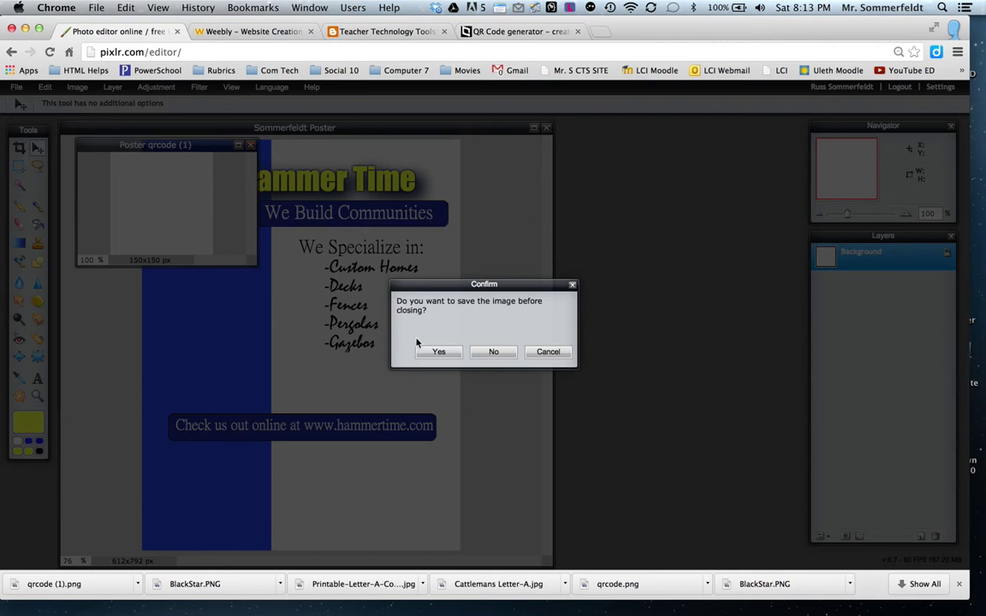
click(492, 352)
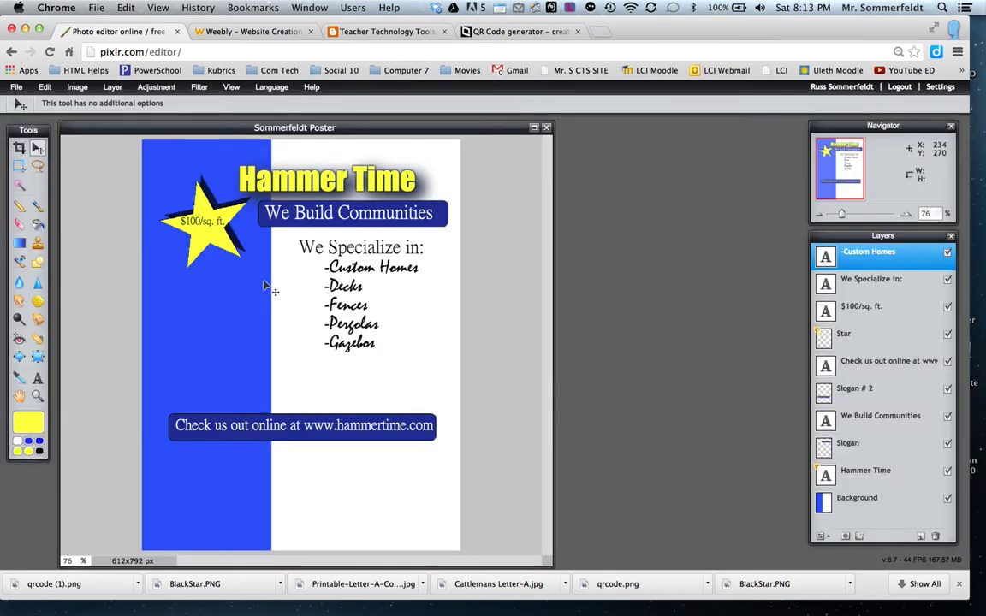
click(44, 87)
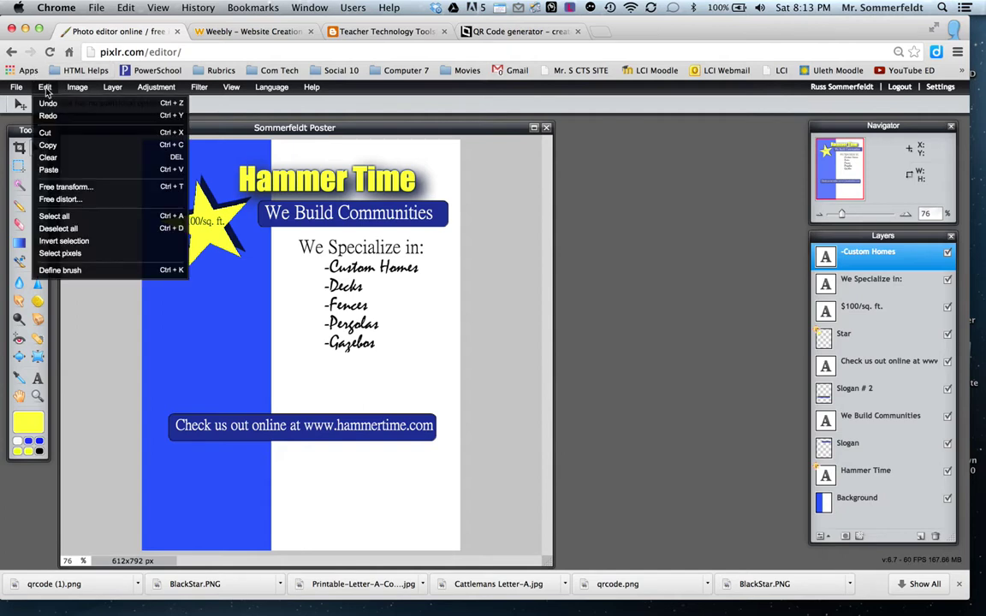
click(49, 169)
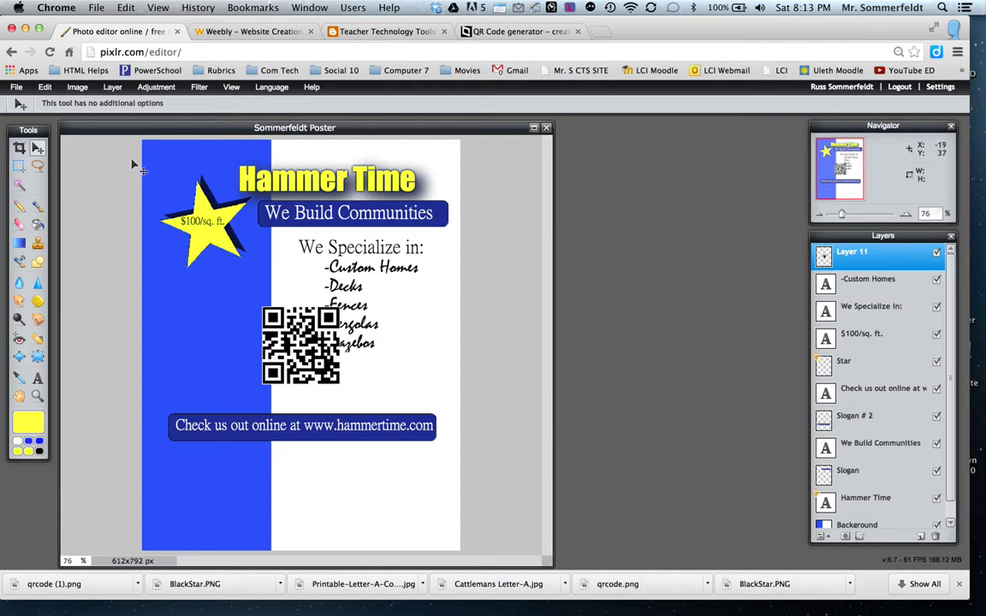
Use Free transform to shrink the QR code proportionally and place it beside "-Gazebos", above the web address banner; apply the changes.
click(52, 88)
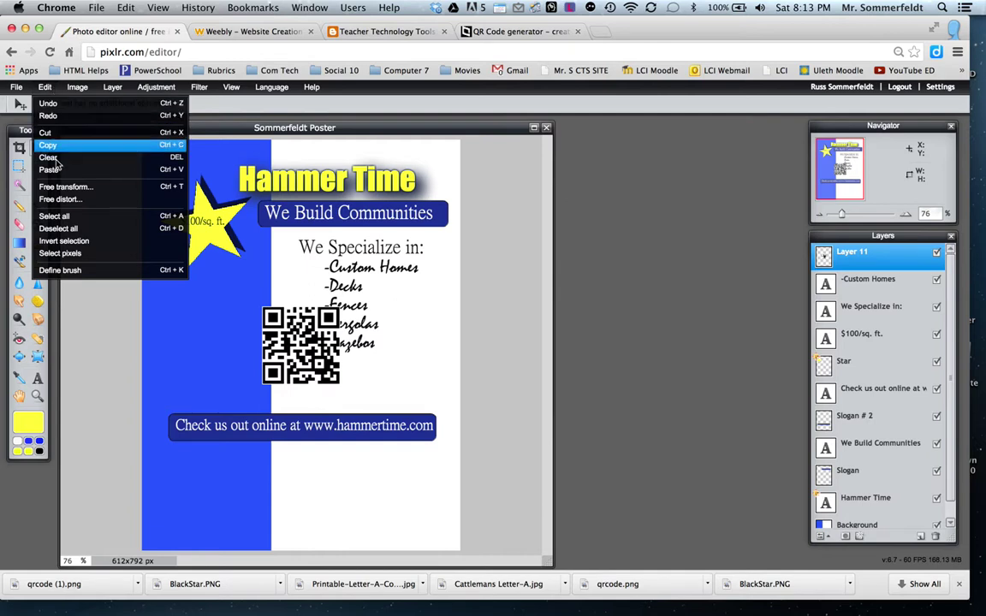
click(60, 187)
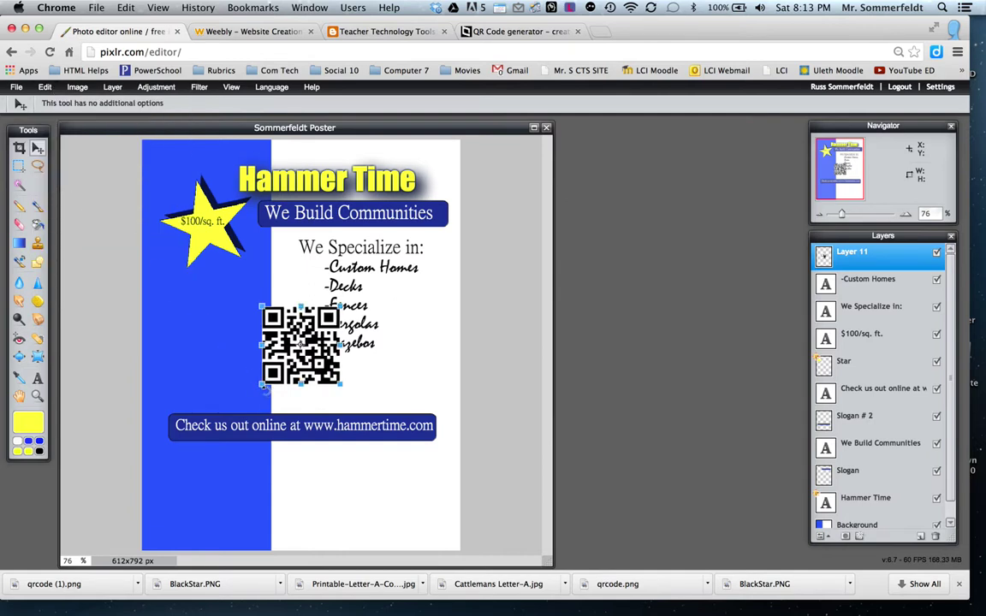
drag(261, 386, 270, 377)
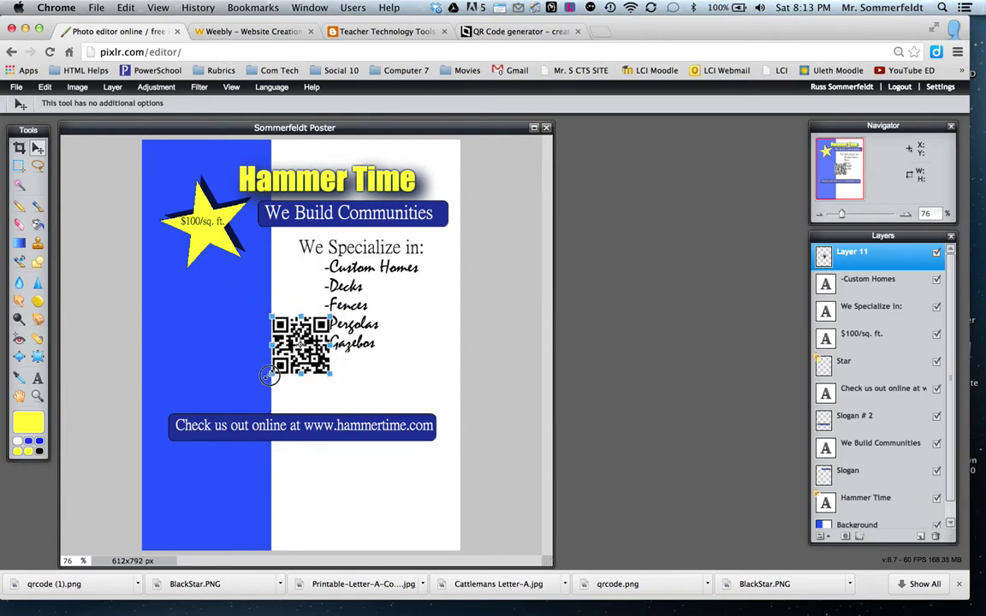
drag(299, 332, 415, 344)
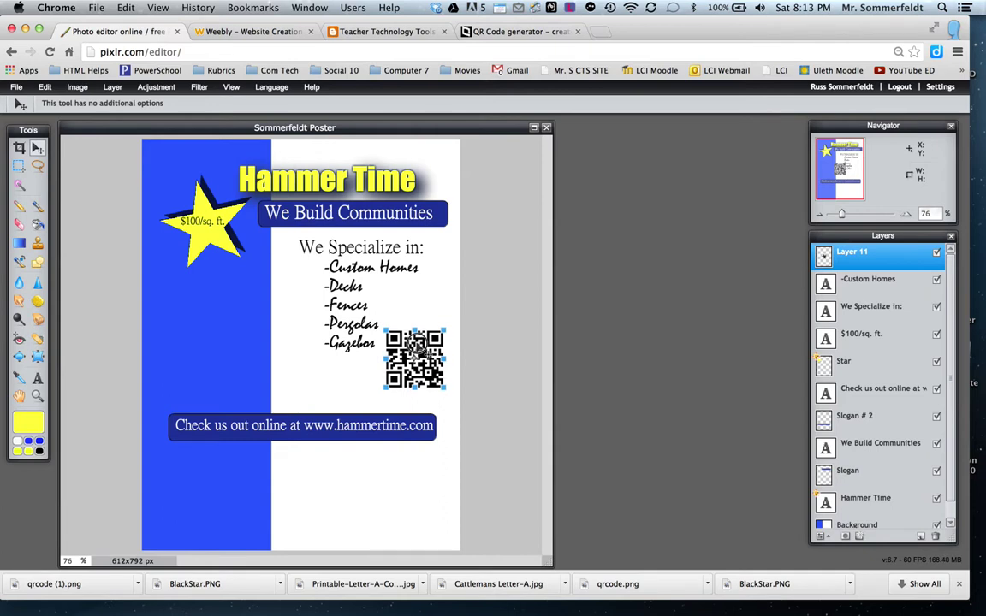
click(341, 390)
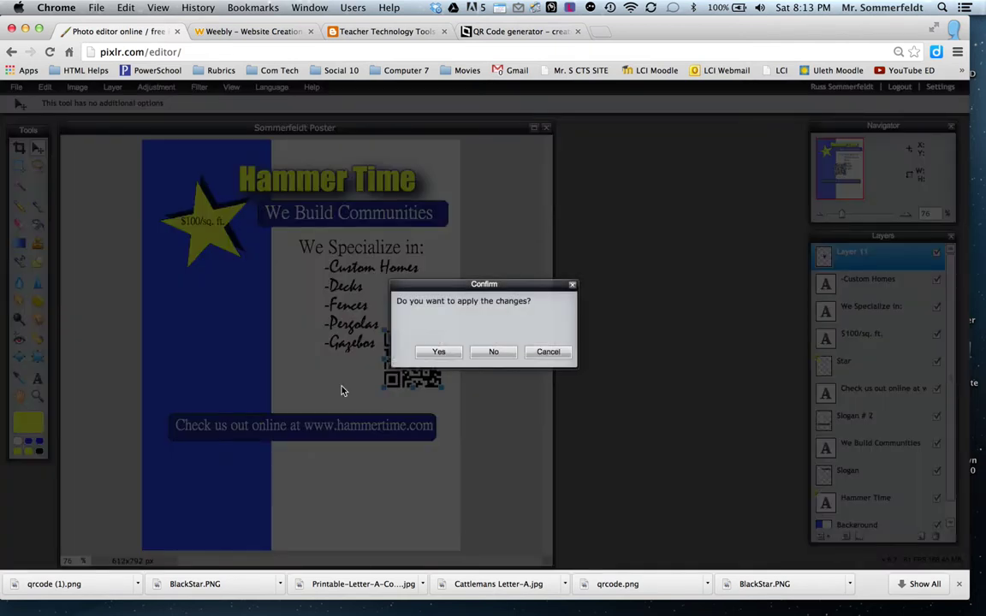
click(438, 353)
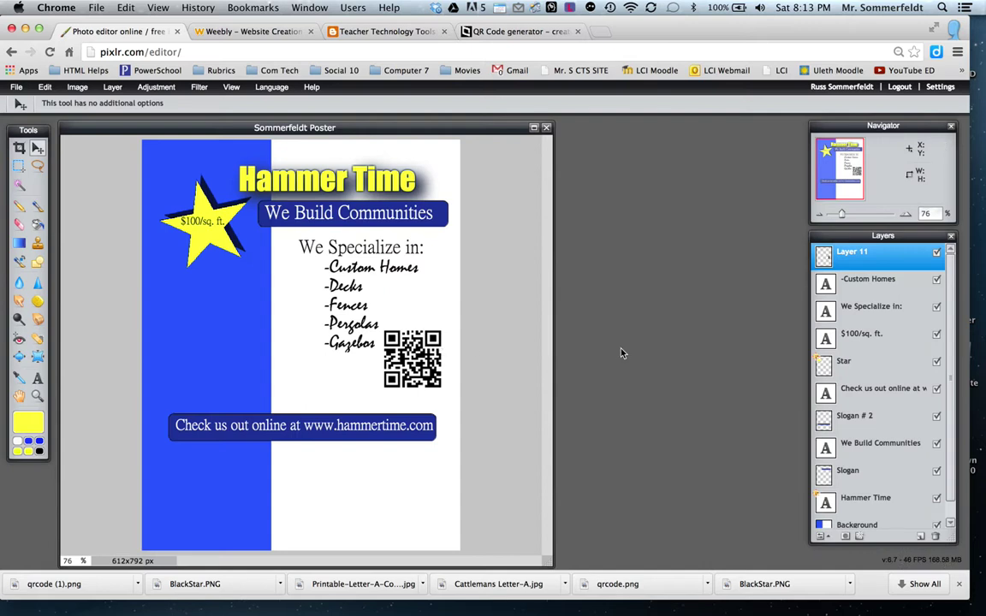
Rename the pasted image's layer to "QR code".
double_click(853, 254)
text(QR code)
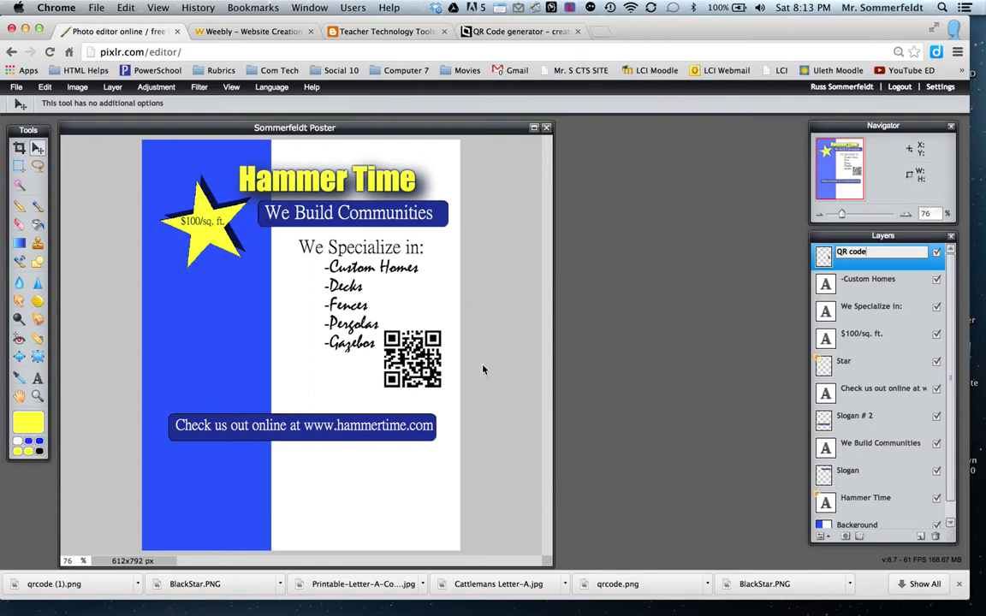
key(Return)
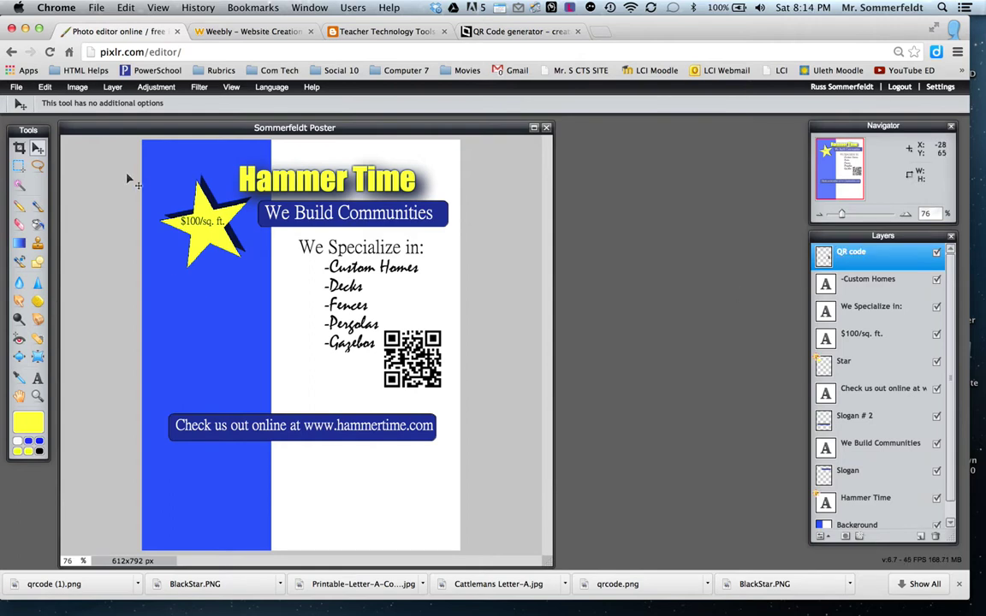
Save the poster to the Desktop in PXD (Layered Pixlr image) format, replacing the existing file.
click(17, 86)
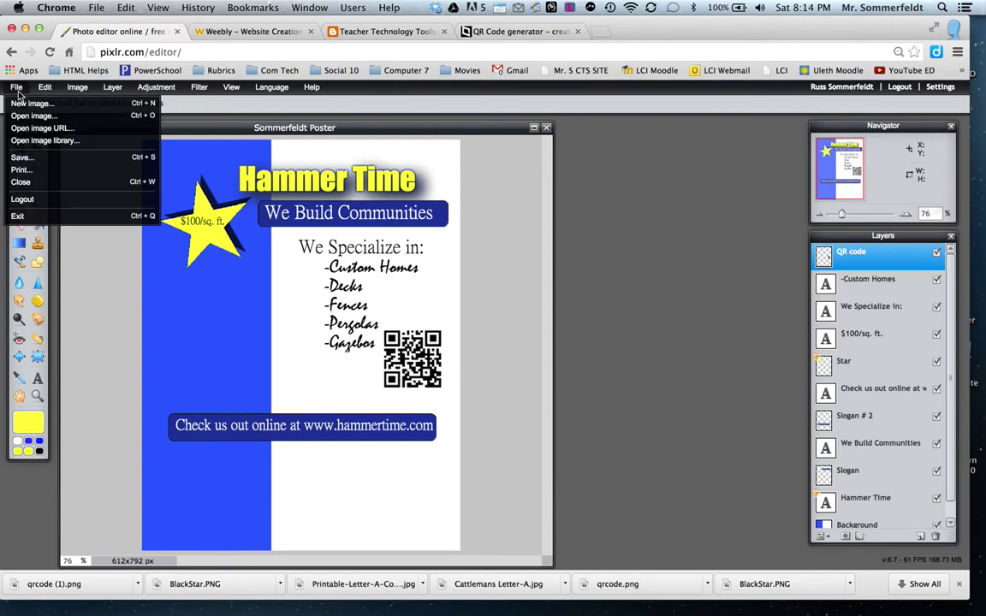
click(21, 157)
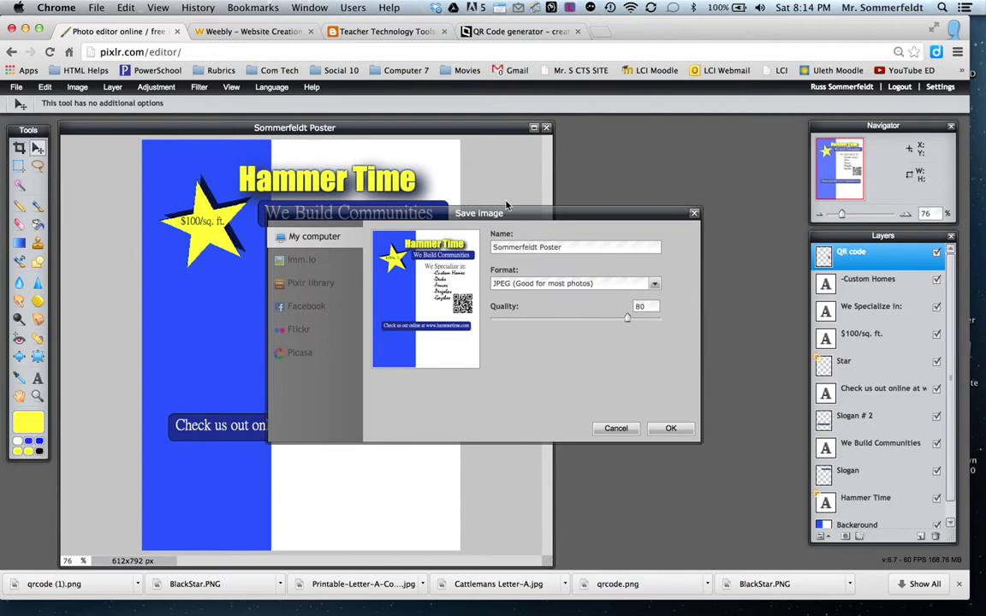
click(654, 283)
click(592, 351)
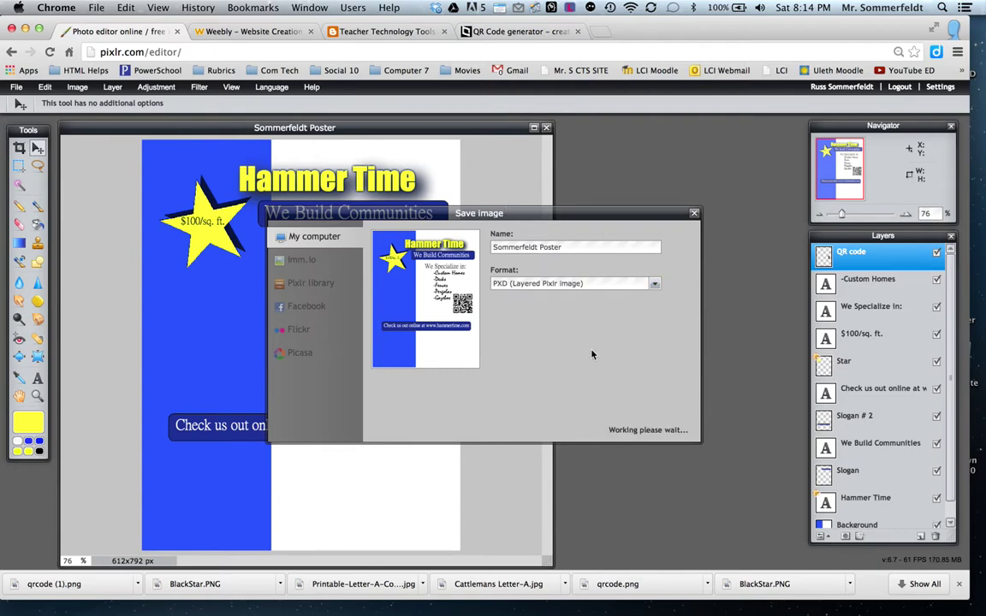
click(672, 429)
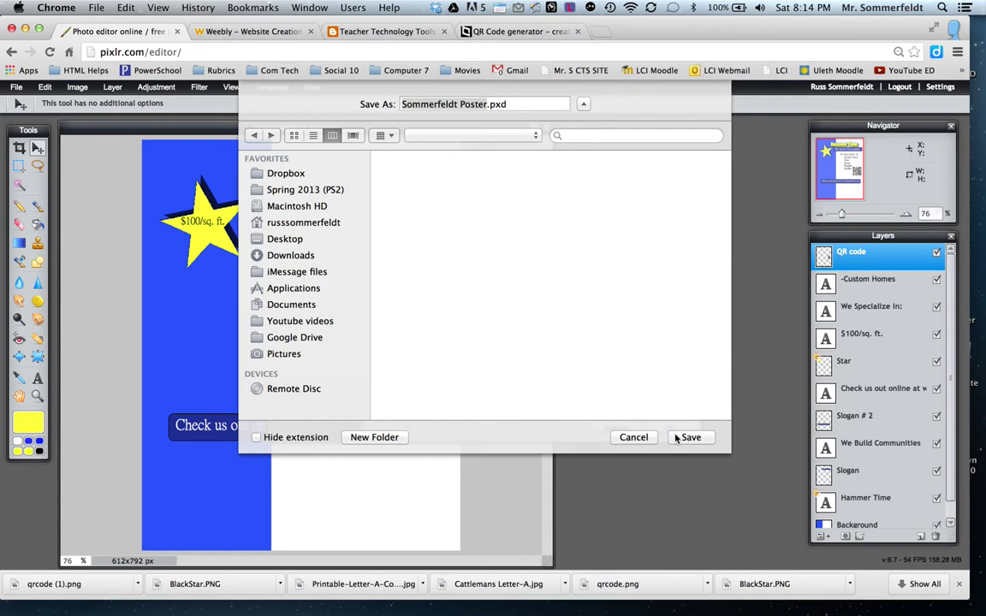
click(692, 438)
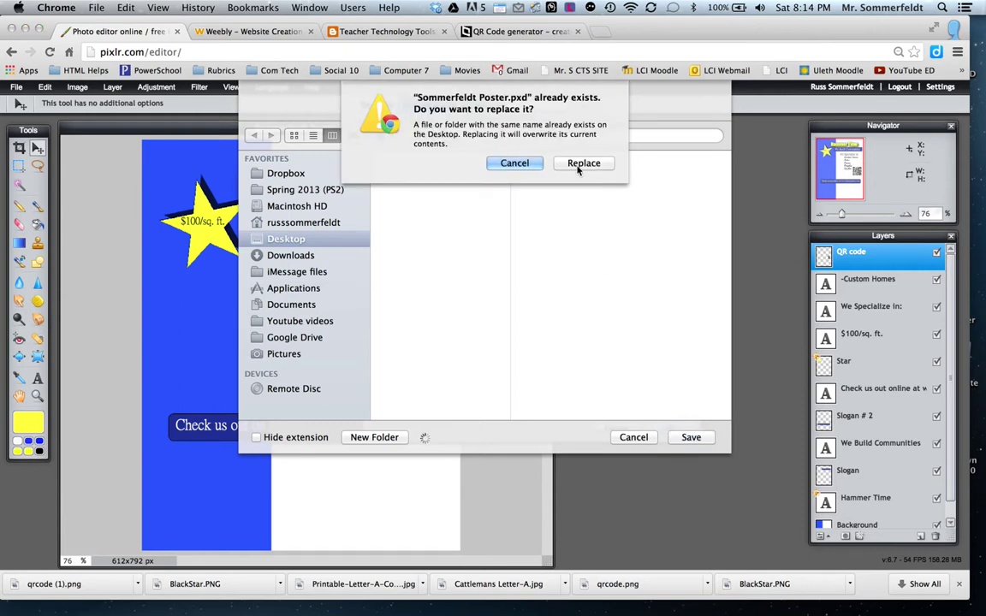
click(577, 165)
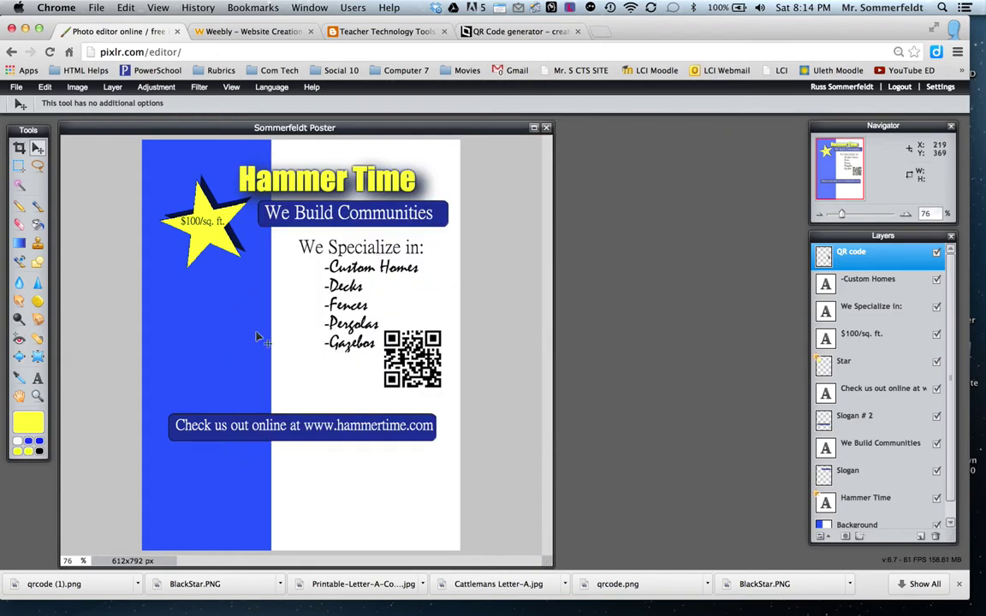
Add the text "We Serve:" on the blue area just below the star.
click(37, 378)
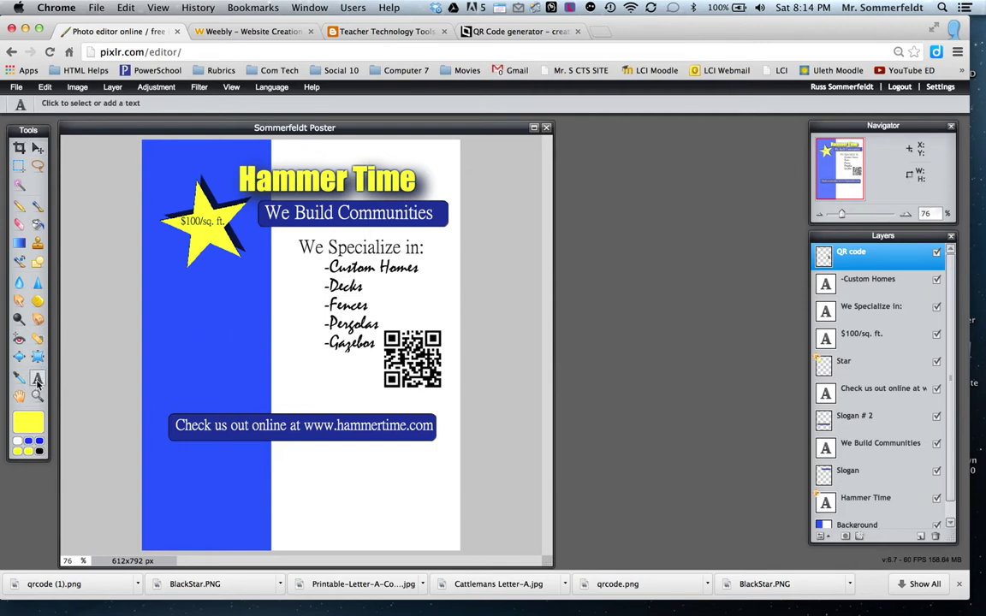
click(167, 280)
text(We Serve:)
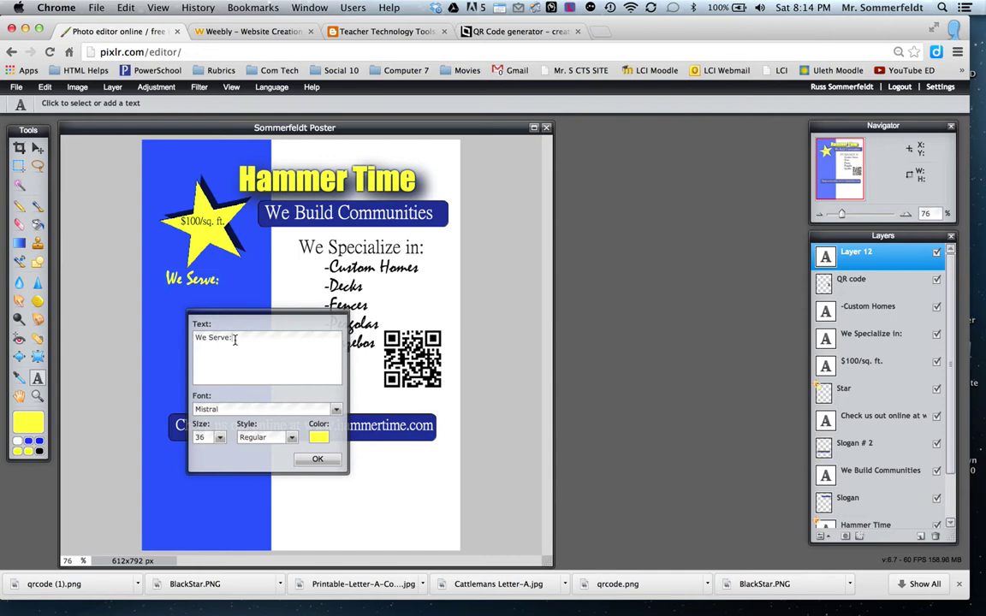
click(335, 412)
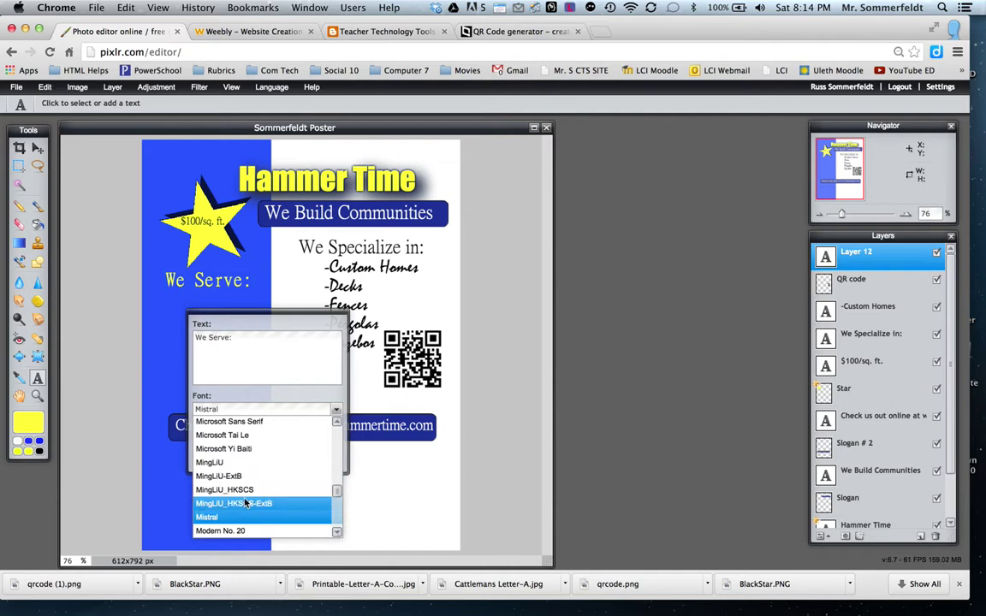
scroll(245, 503, down, 15)
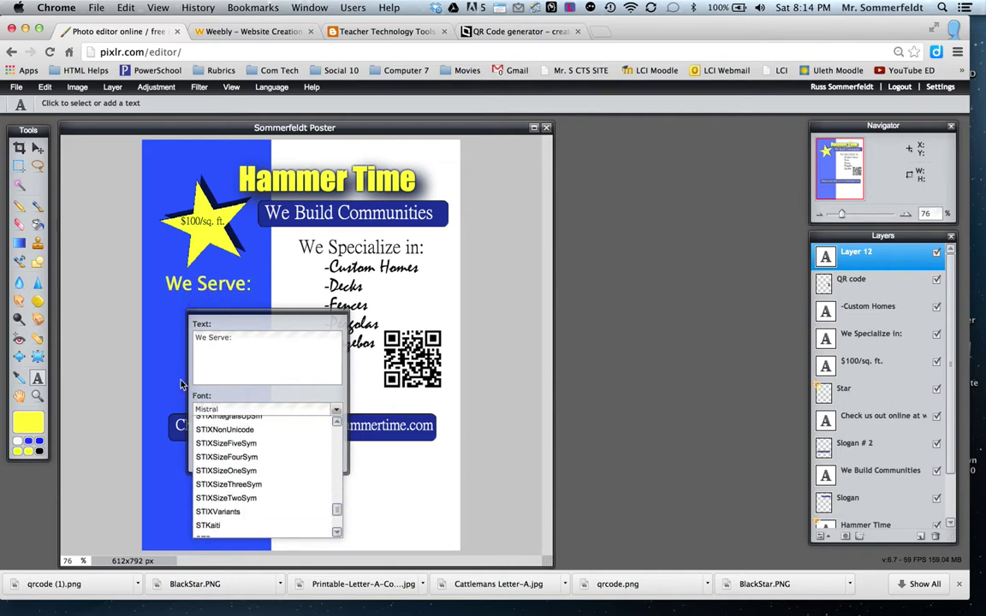
click(158, 332)
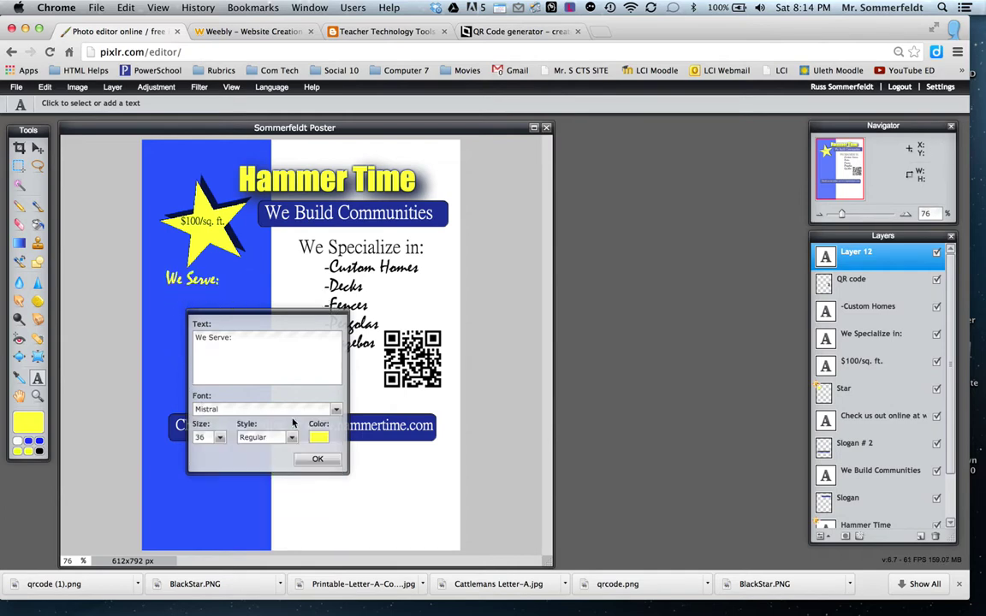
Set the font of the "We Serve:" text to PMingLiU-ExtB to match the "We Specialize in:" heading.
click(305, 461)
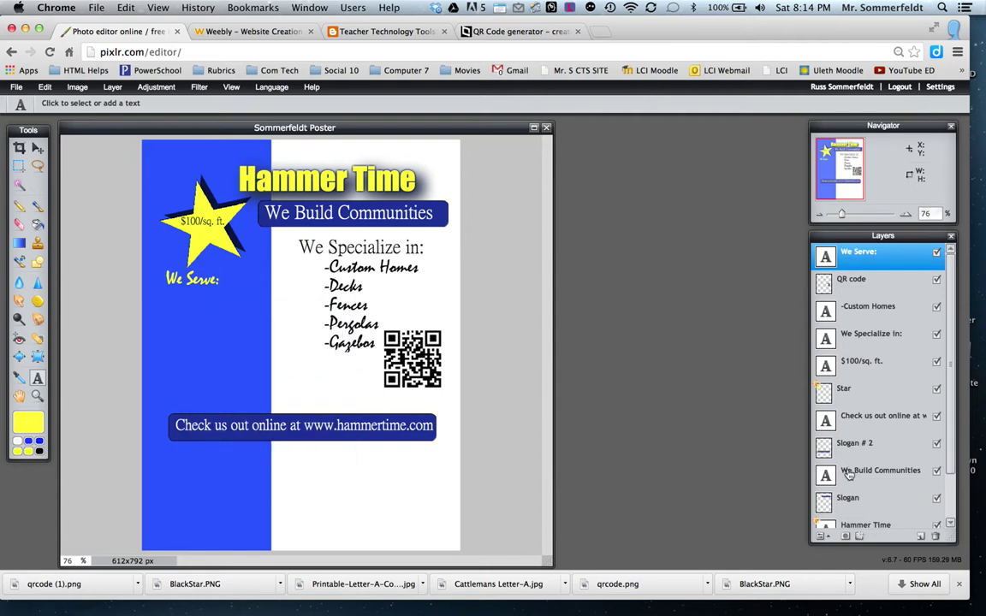
click(865, 338)
click(391, 252)
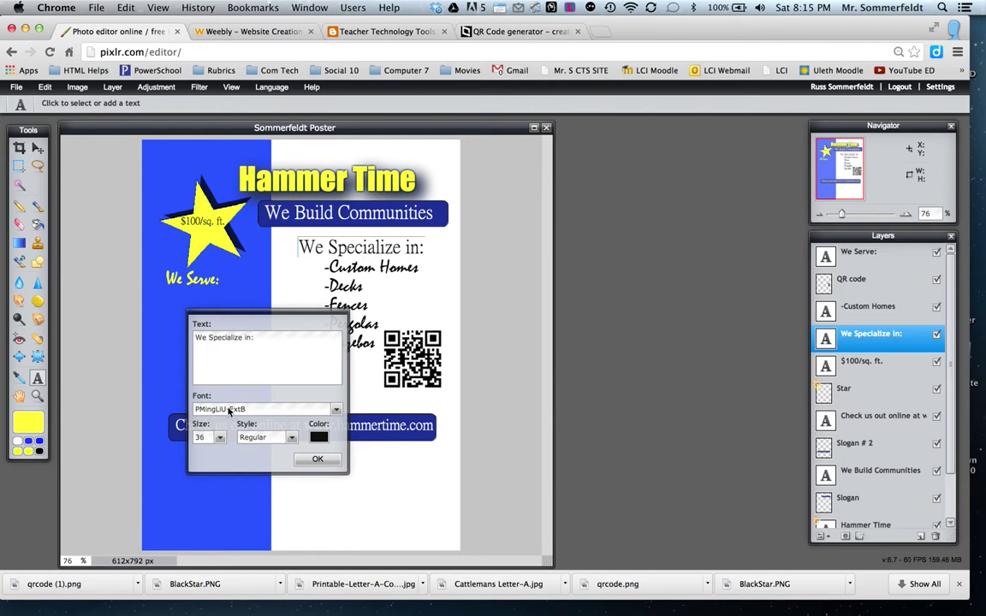
click(317, 459)
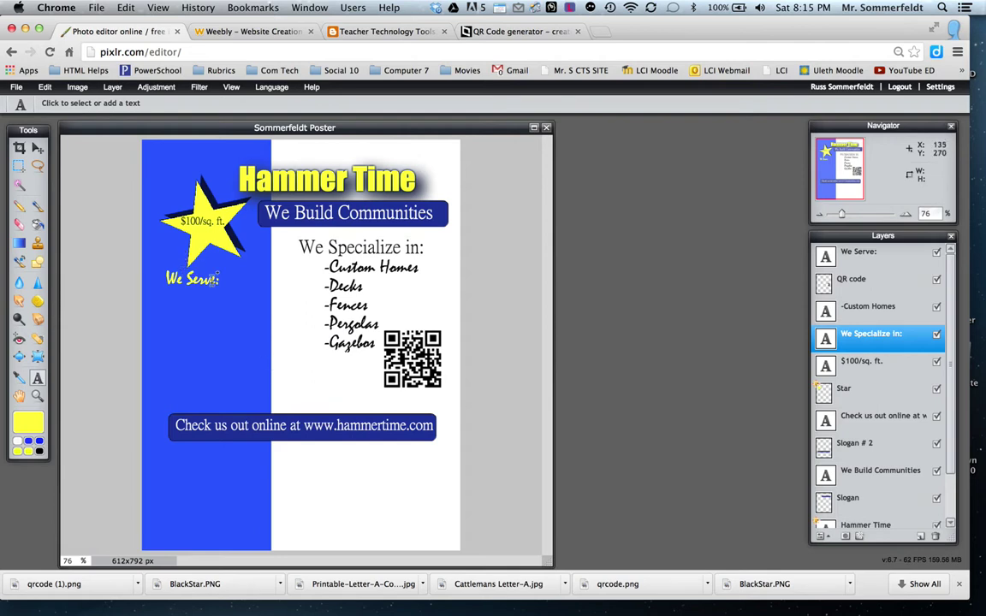
click(849, 257)
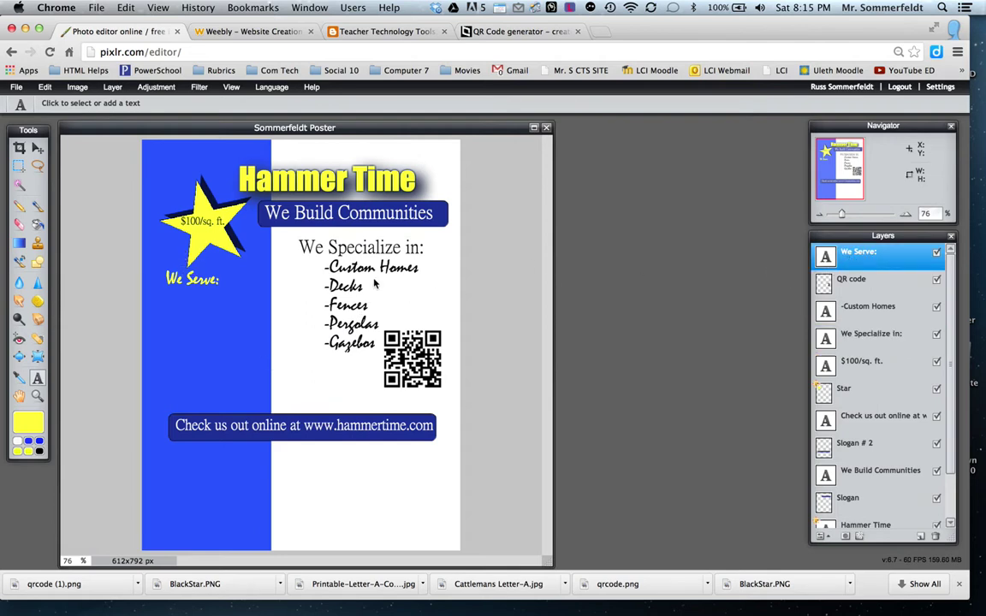
click(193, 291)
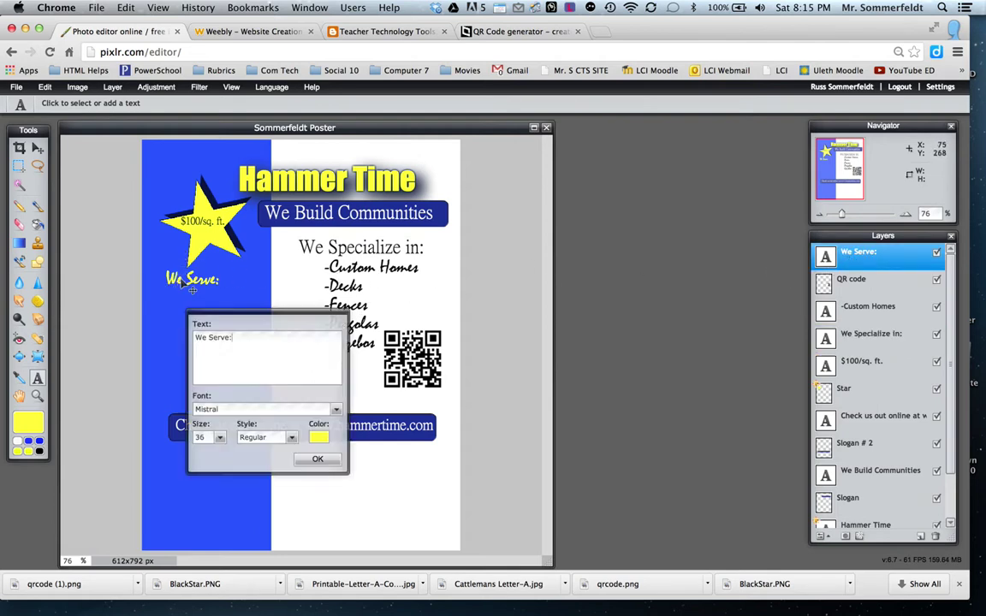
click(243, 412)
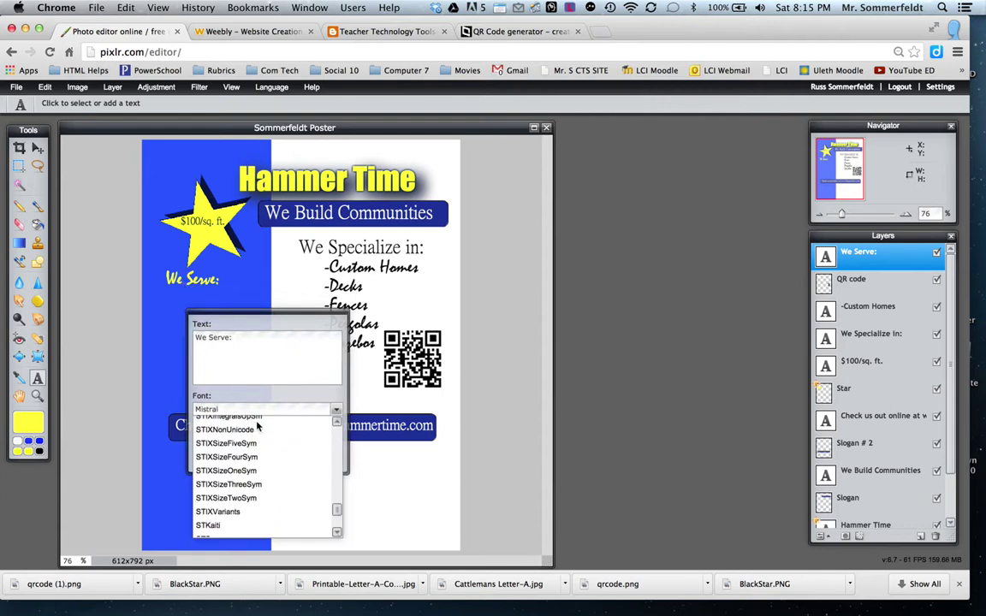
drag(336, 510, 336, 505)
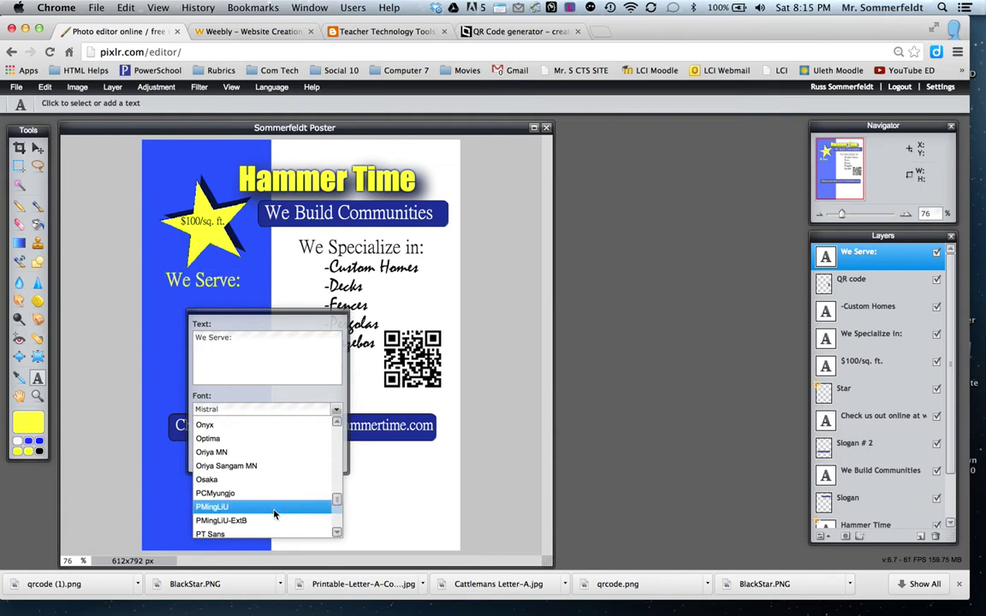
click(248, 522)
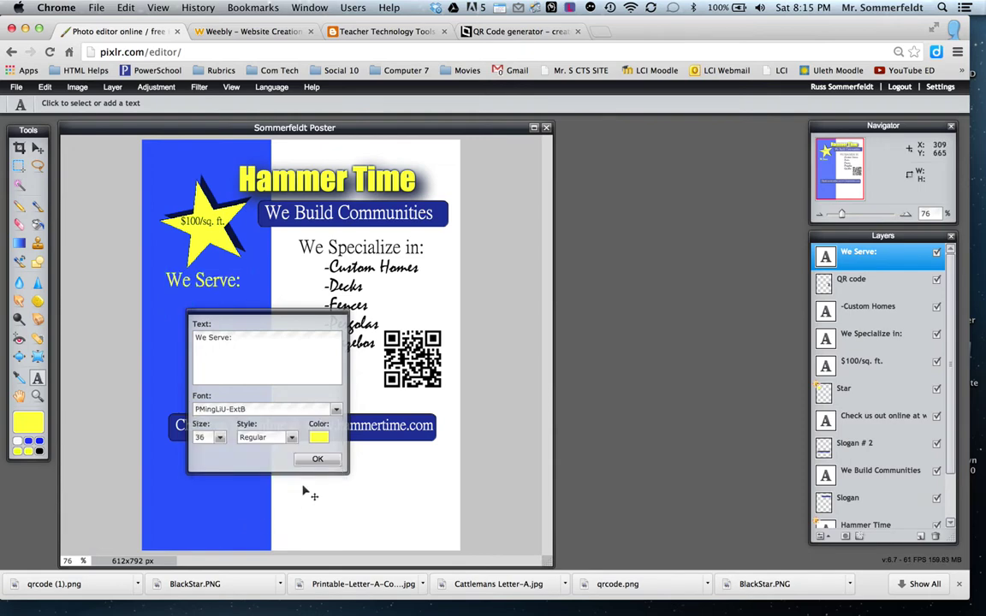
Change the "We Serve:" text colour to white (ffffff) and apply the text changes.
click(319, 437)
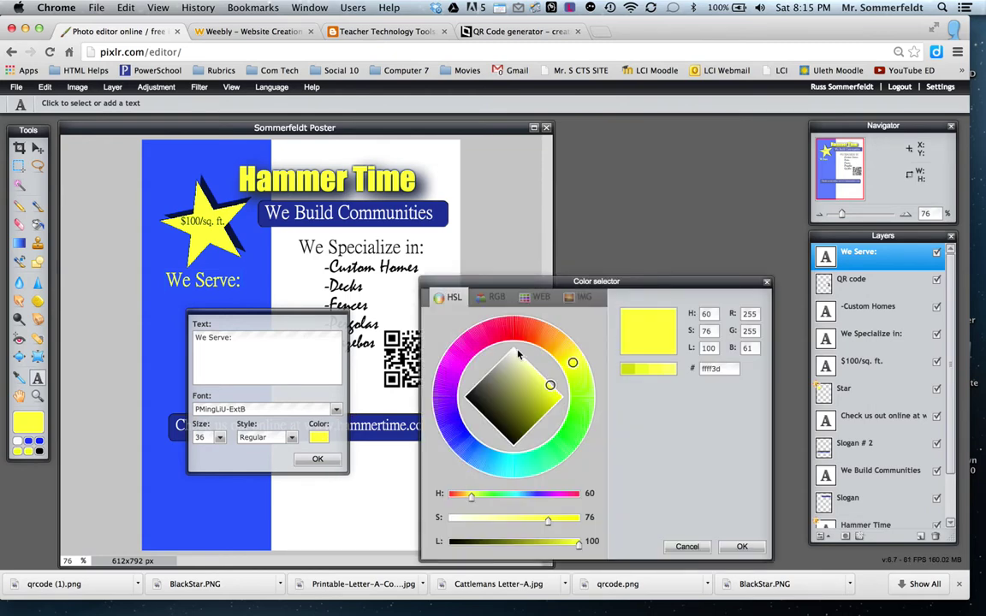
click(513, 352)
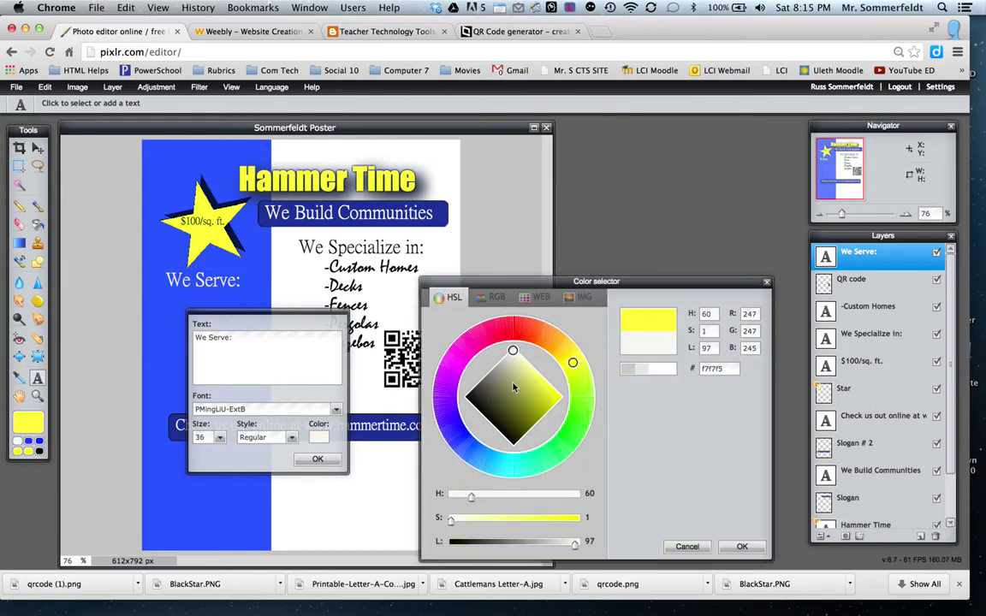
click(673, 375)
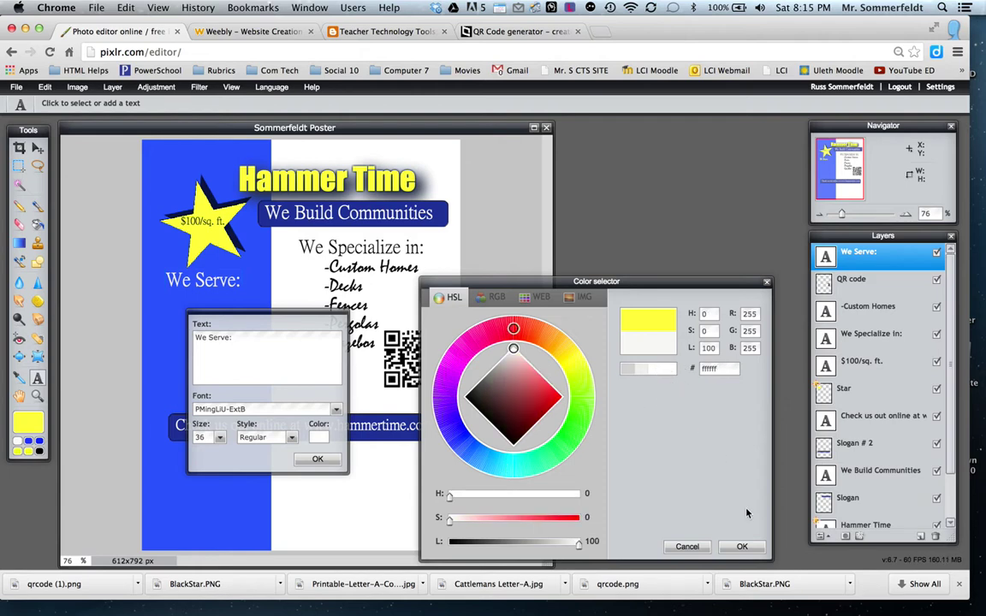
click(741, 546)
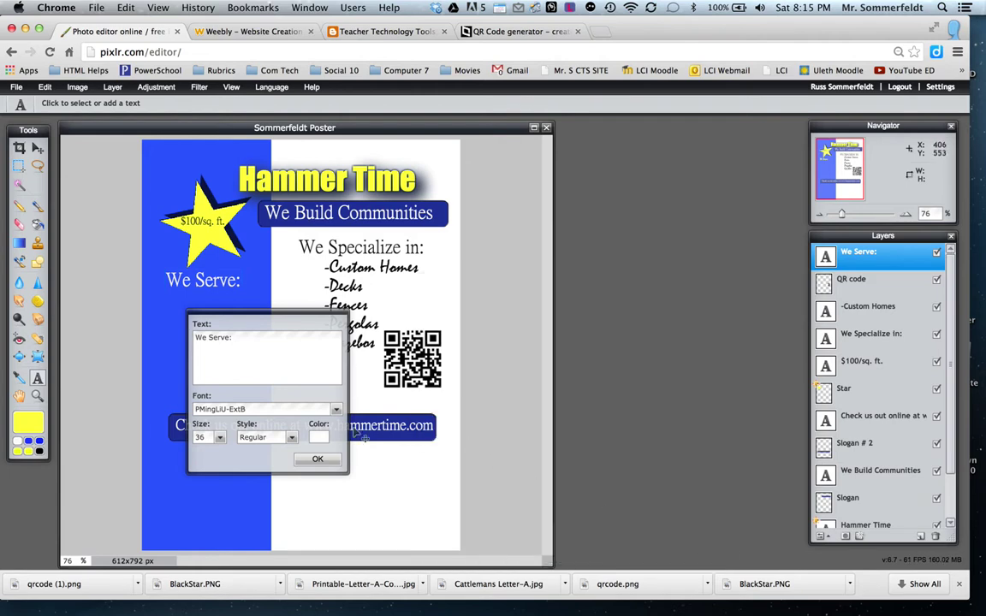
click(317, 459)
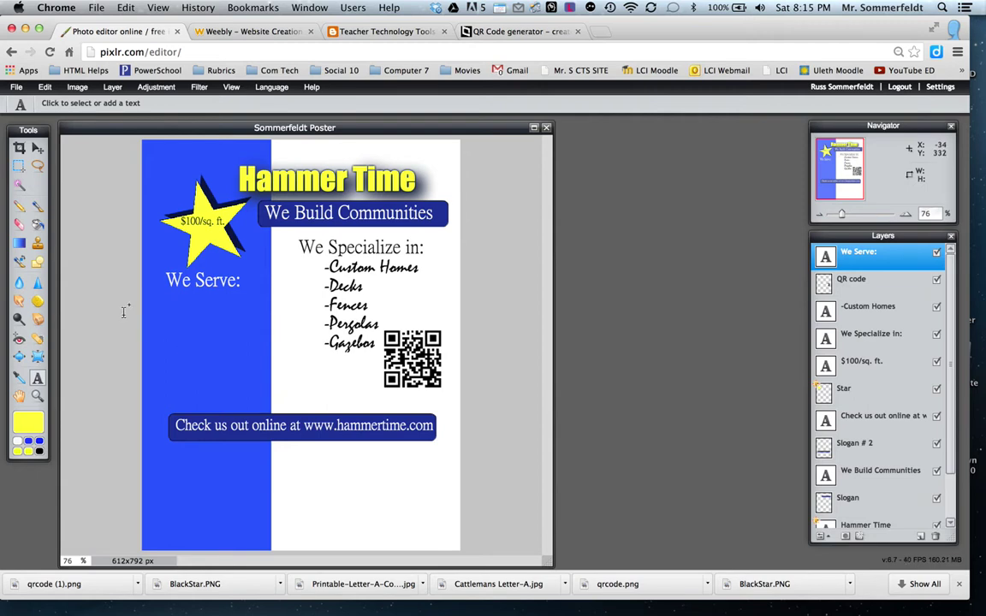
Add a text list below "We Serve:" with the lines "-Lethbridge", "-Raymond", "-Magrath" and "-Cardston".
click(177, 303)
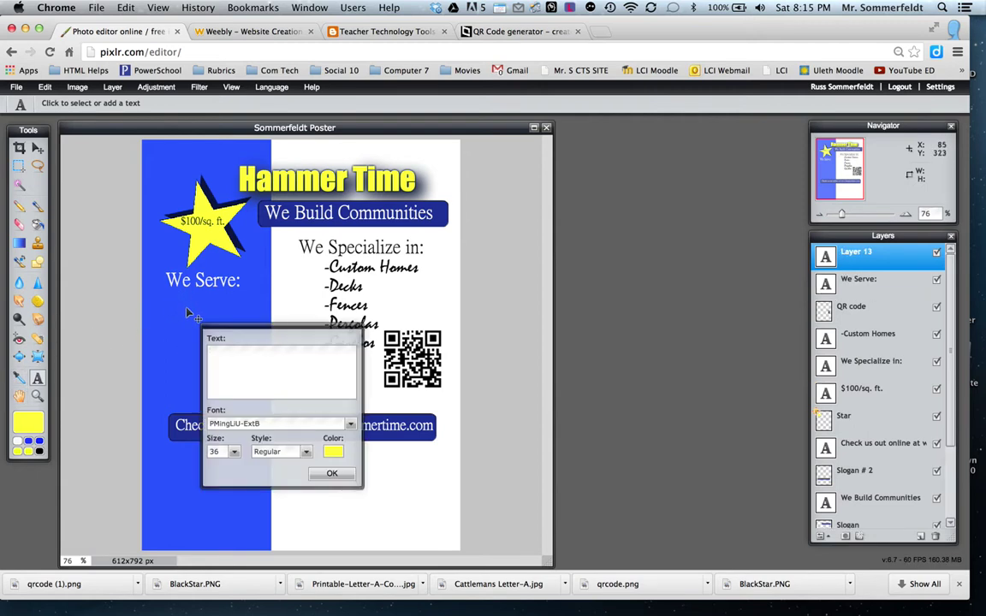
text(-Lethbridge -Raymo)
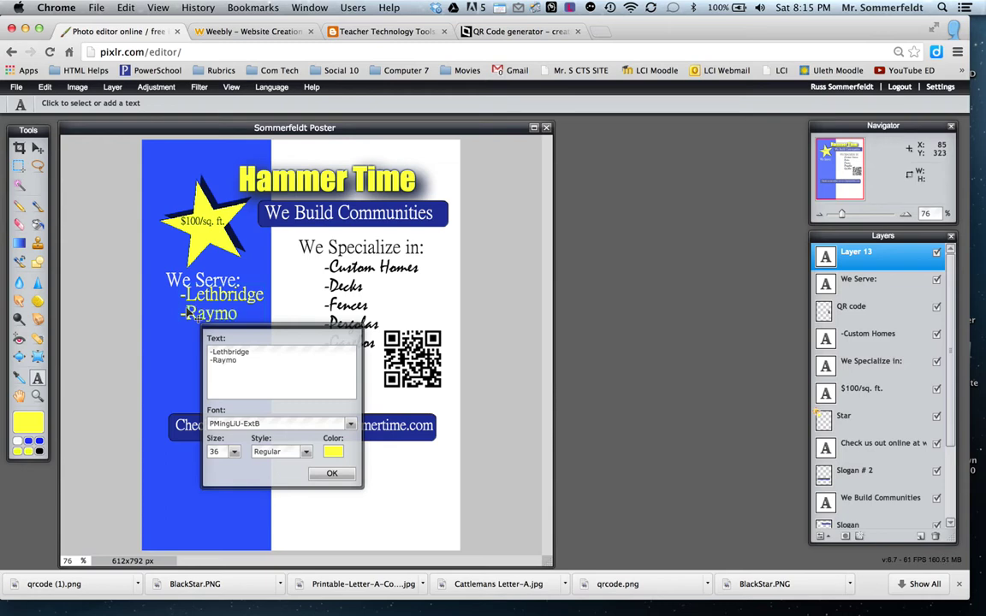
text(nd -Magrath)
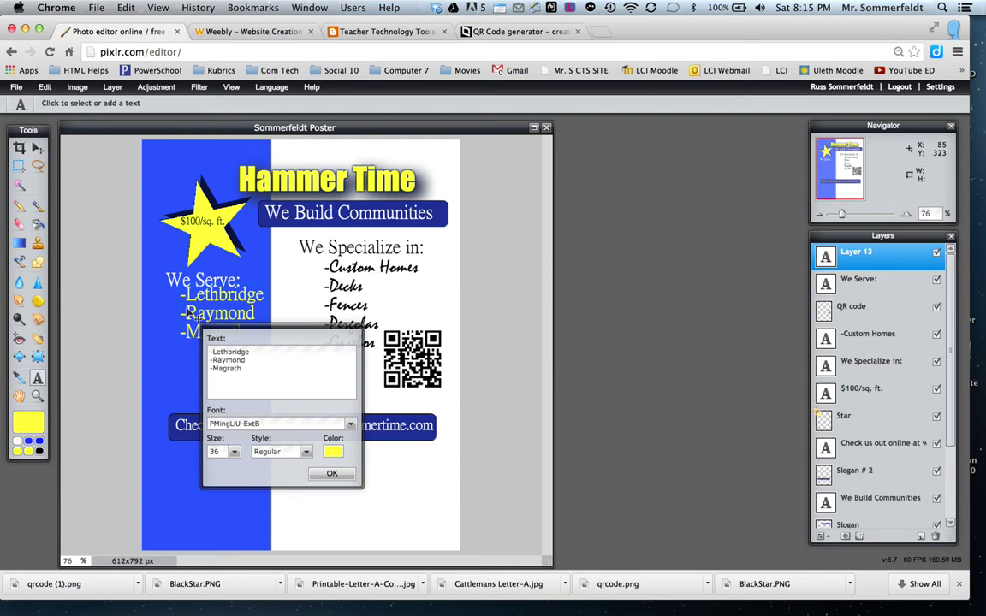
text( -Cardston)
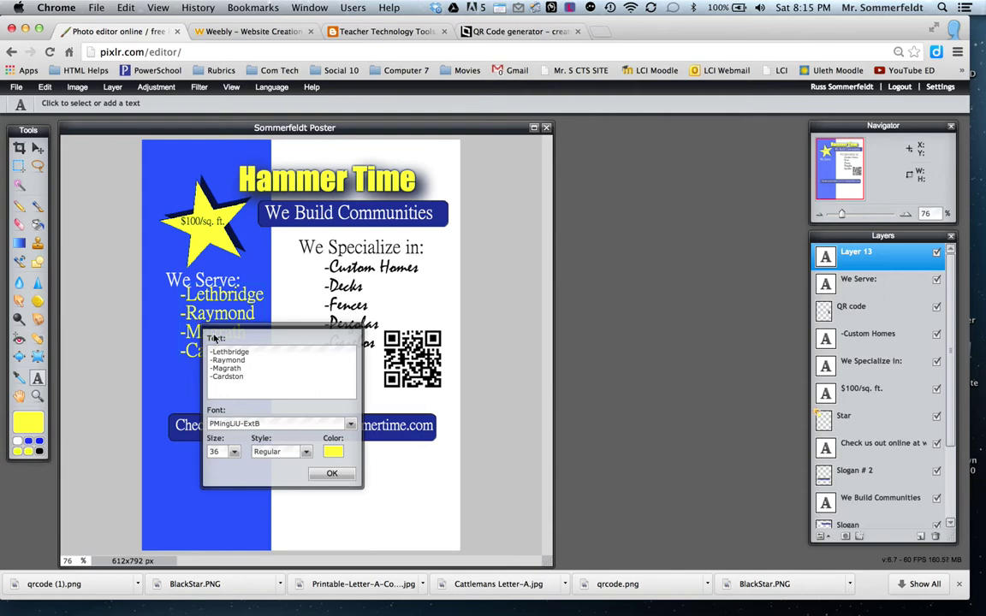
Set the town list's text colour to white and its size to 25, and apply the text.
click(332, 451)
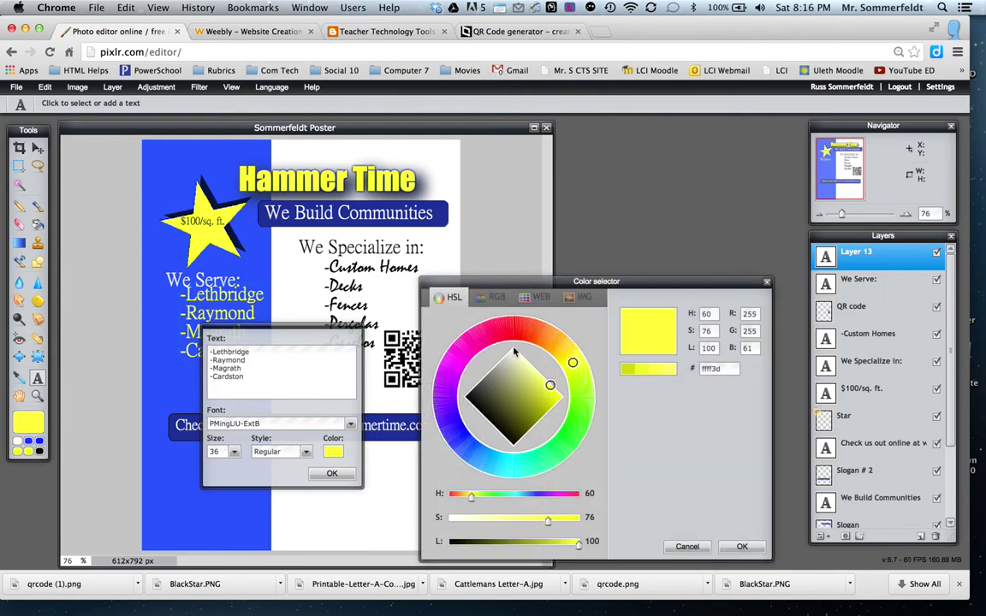
click(741, 547)
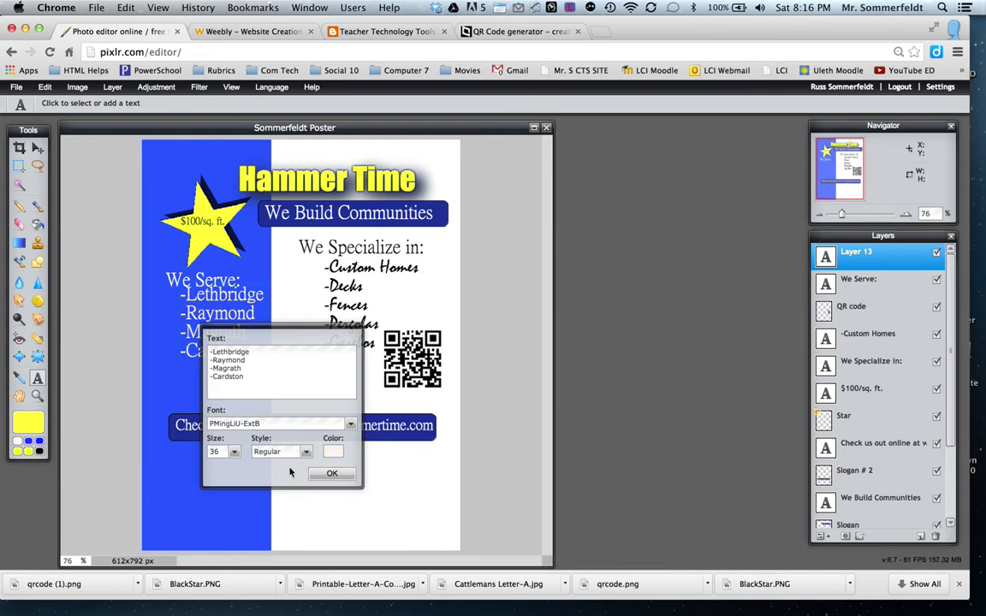
click(234, 452)
drag(190, 466, 179, 468)
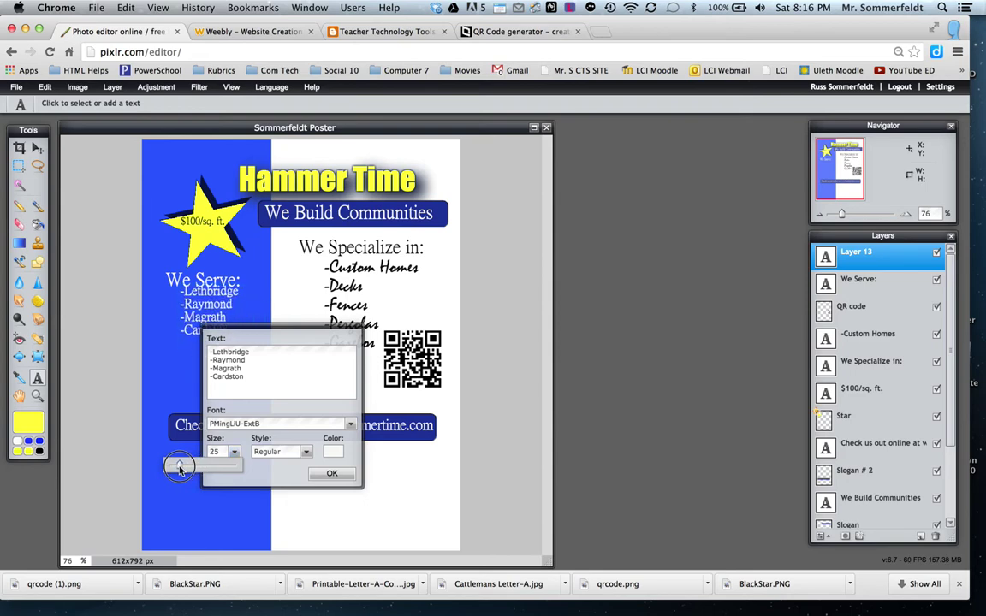
click(322, 475)
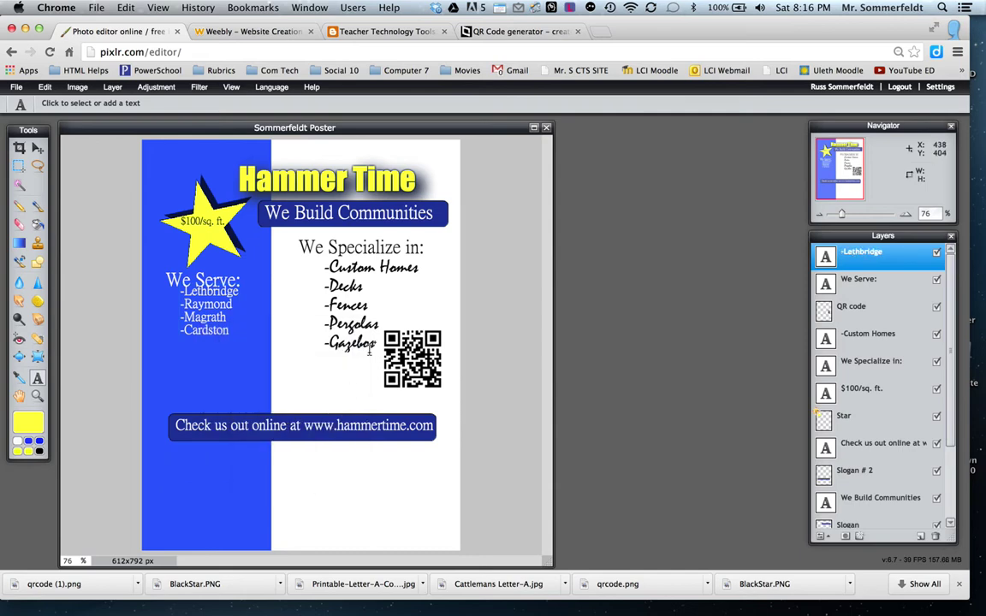
Set the town list's font to Mistral to match the specialties list, and move it slightly lower to clear "We Serve:".
click(867, 336)
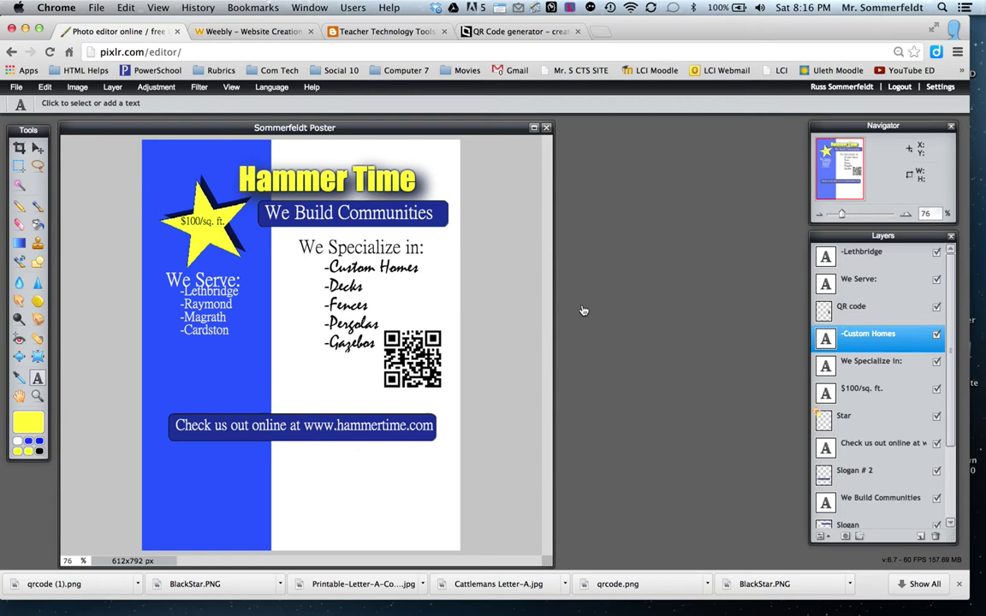
click(349, 302)
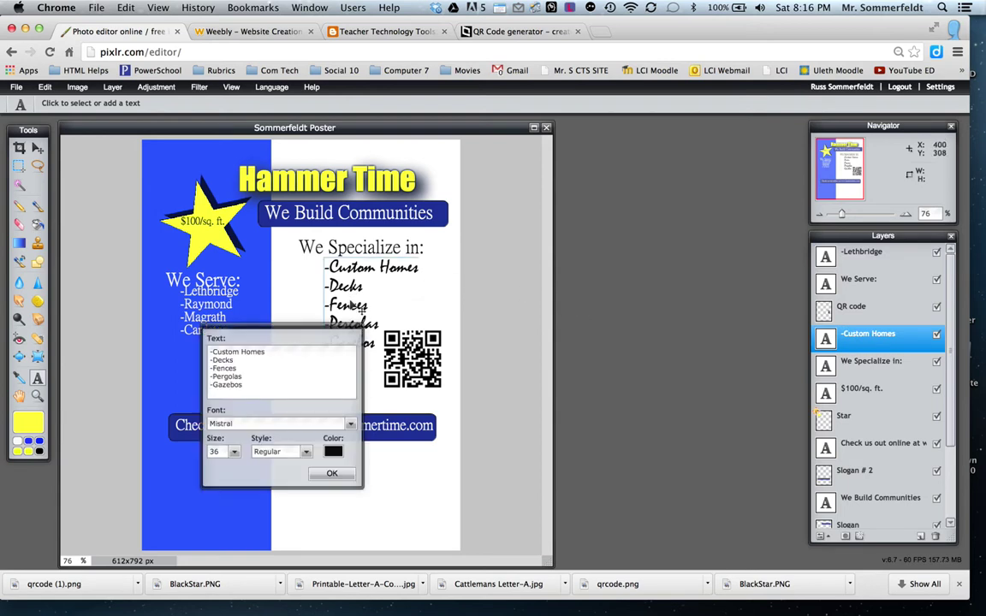
click(340, 472)
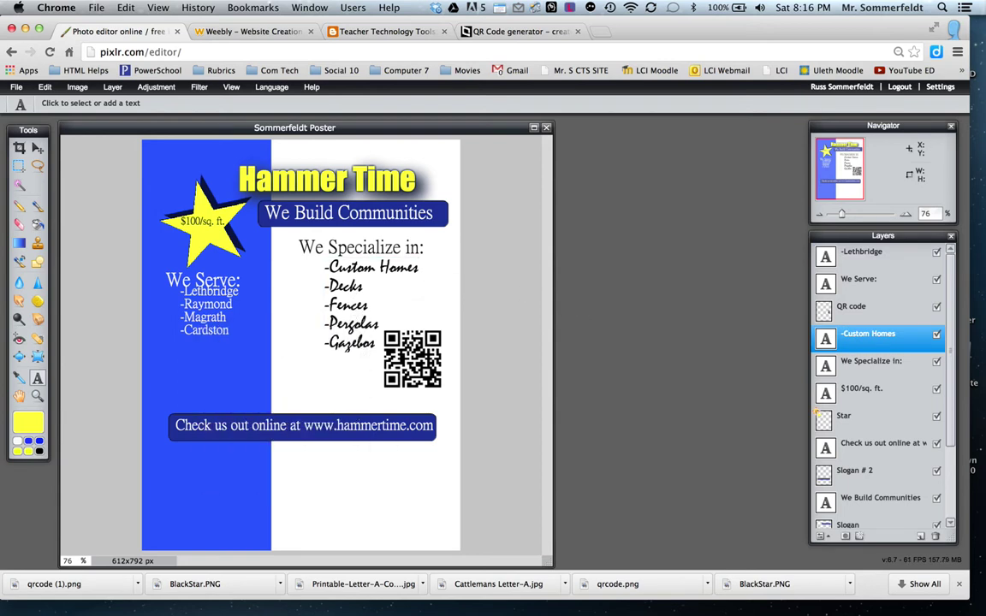
click(860, 252)
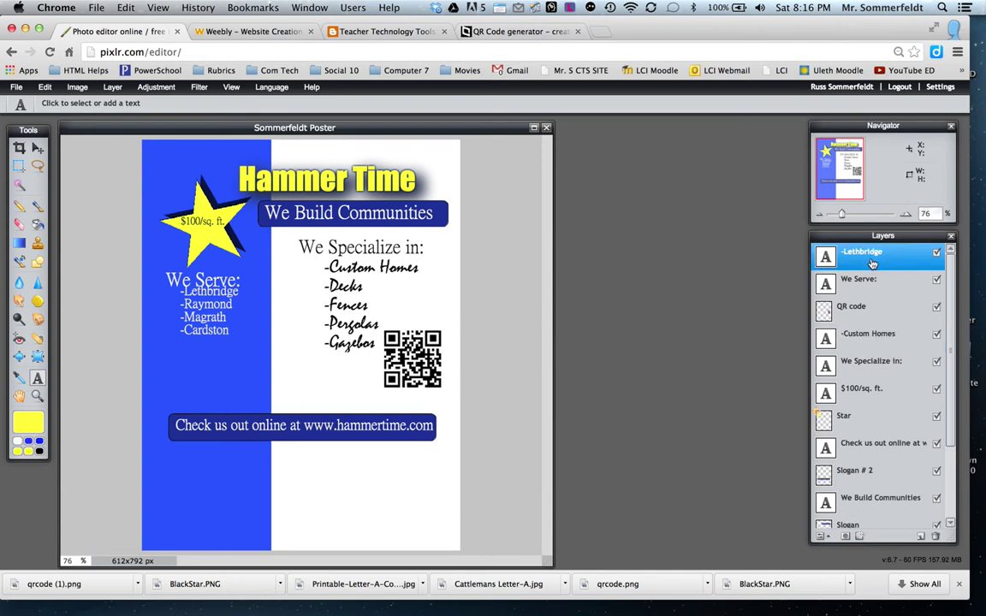
click(194, 329)
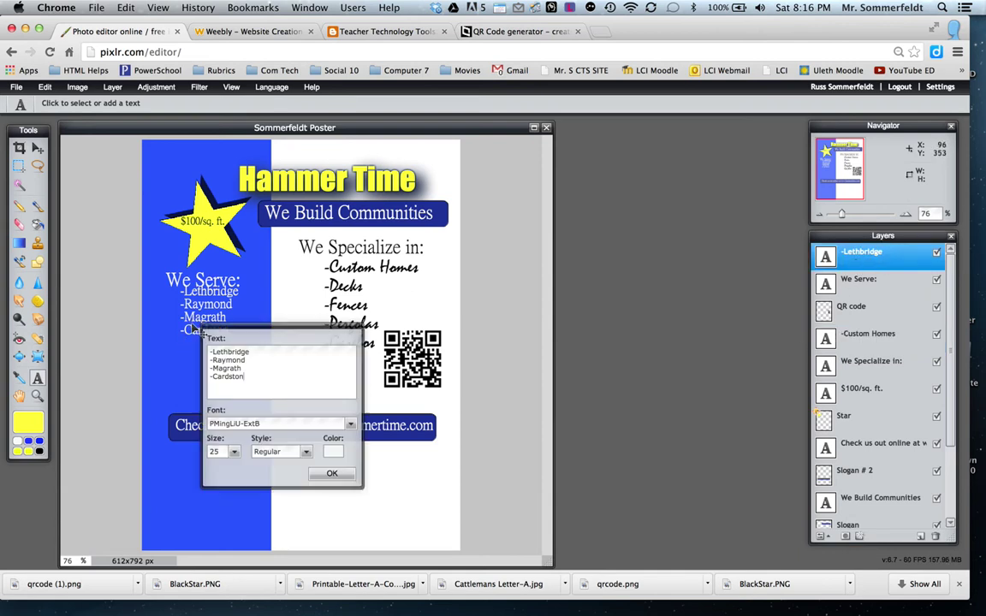
click(351, 426)
mouse_move(353, 522)
mouse_down()
mouse_move(353, 505)
mouse_move(353, 513)
mouse_up()
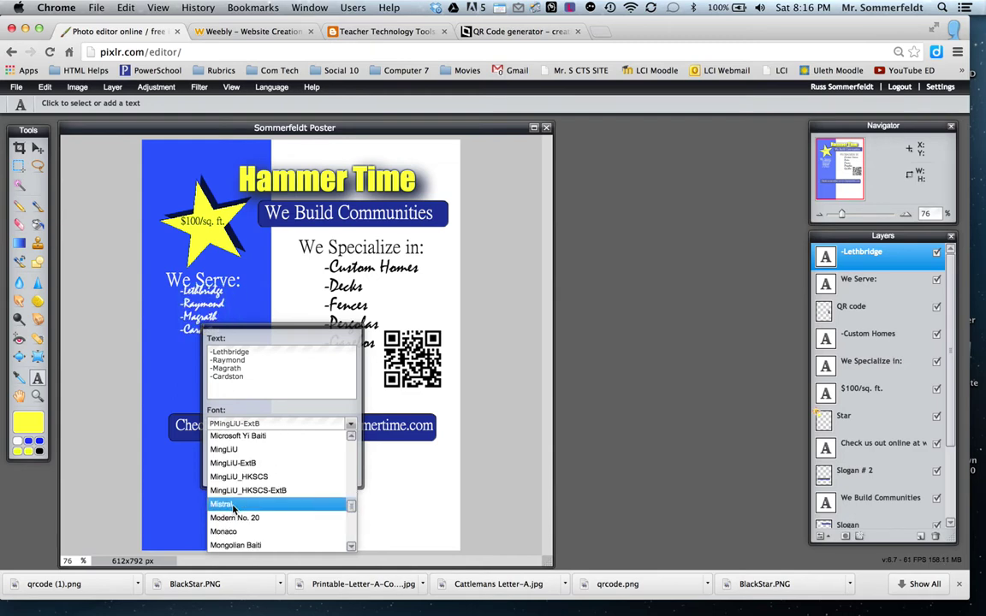
click(233, 508)
click(332, 473)
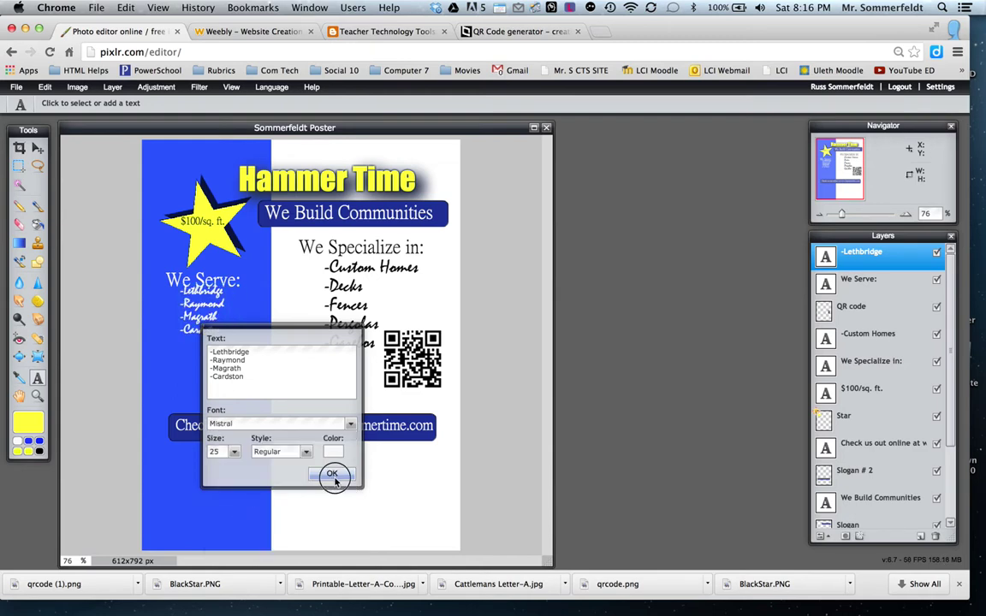
click(201, 311)
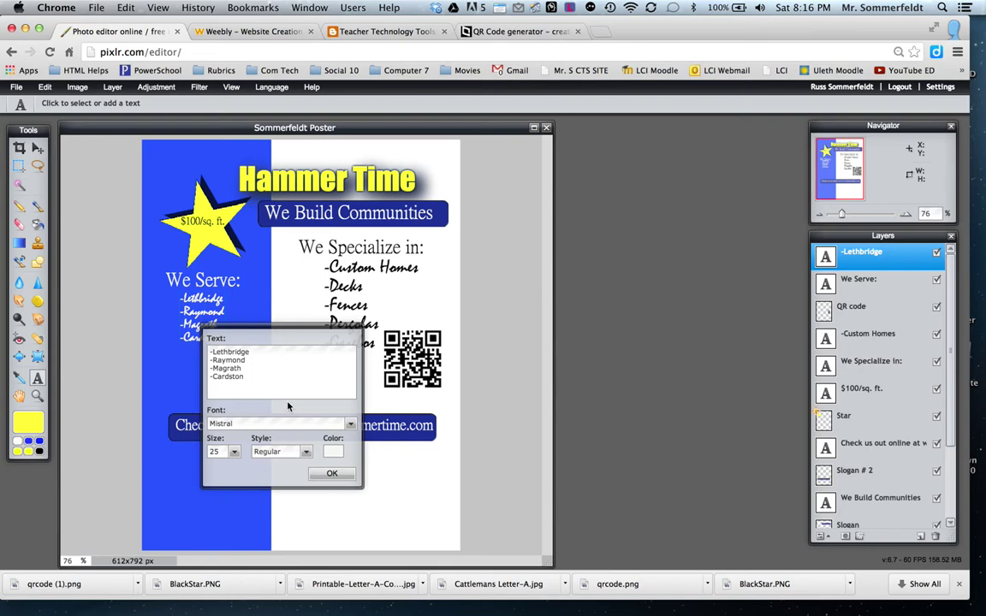
click(332, 475)
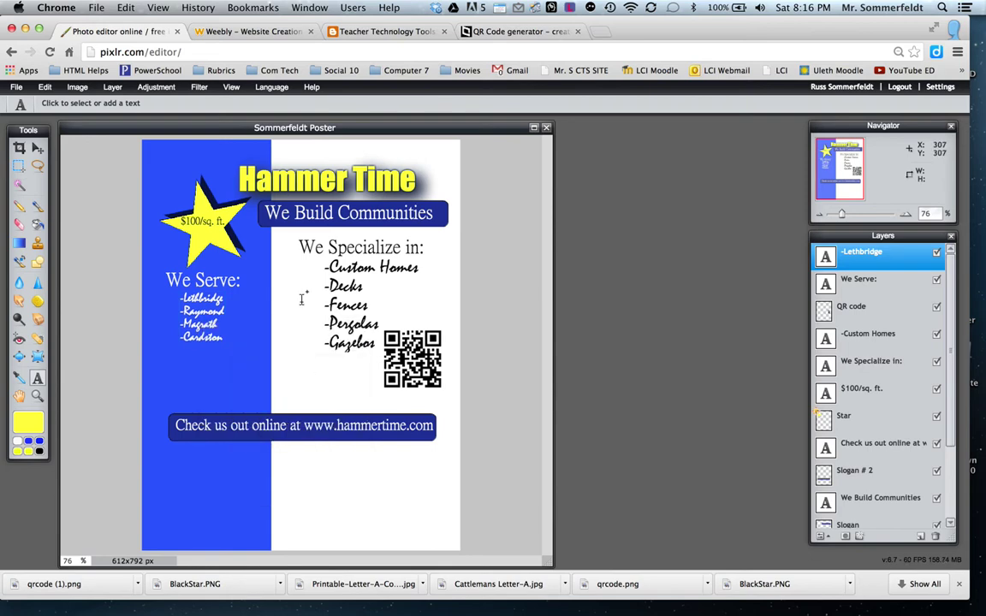
Start opening an image file and browse in Dropbox to U OF L, PS3, 2. Computer 7.
click(46, 89)
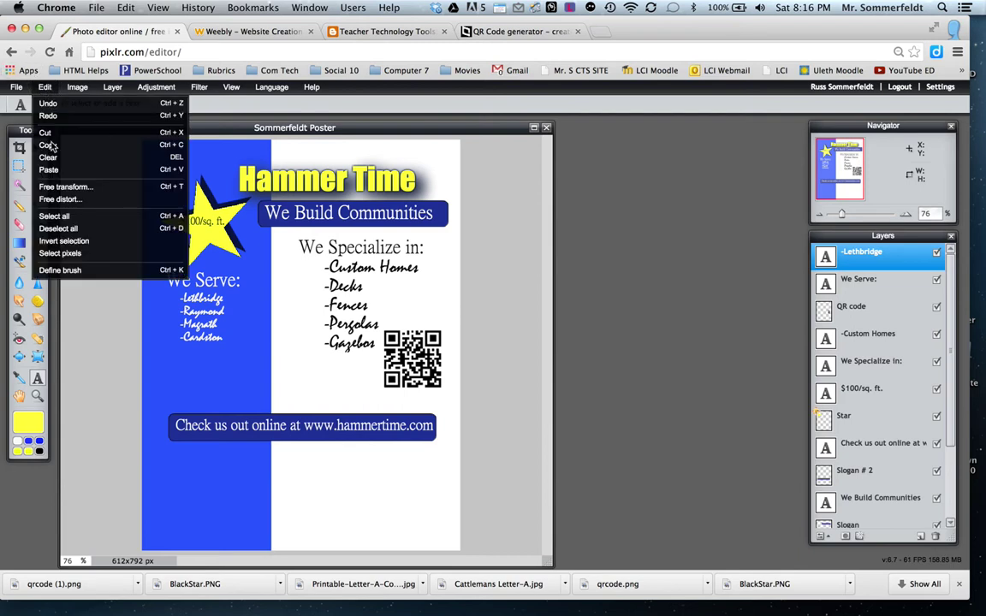
click(16, 89)
click(15, 88)
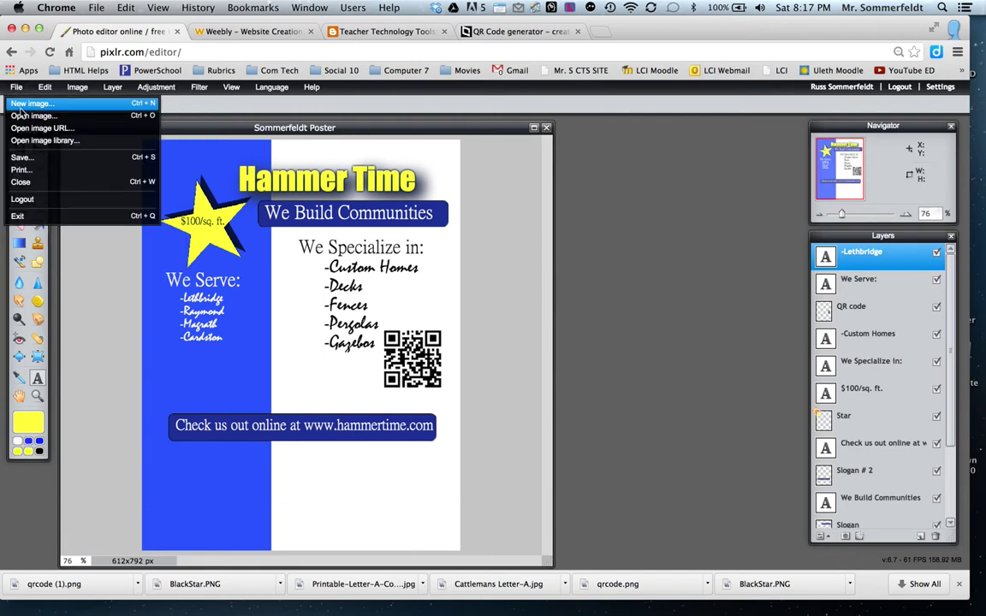
click(26, 115)
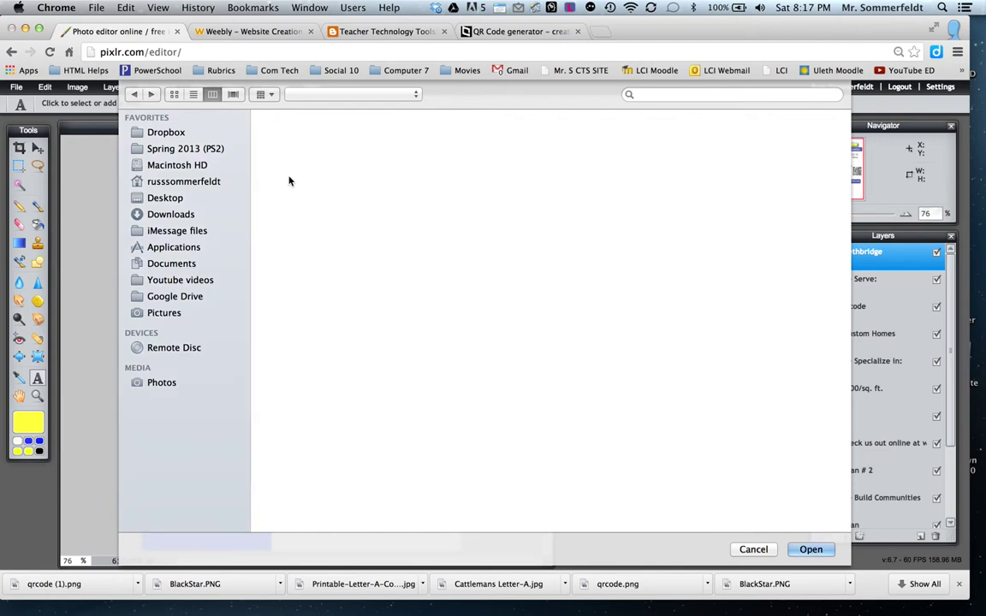
click(176, 198)
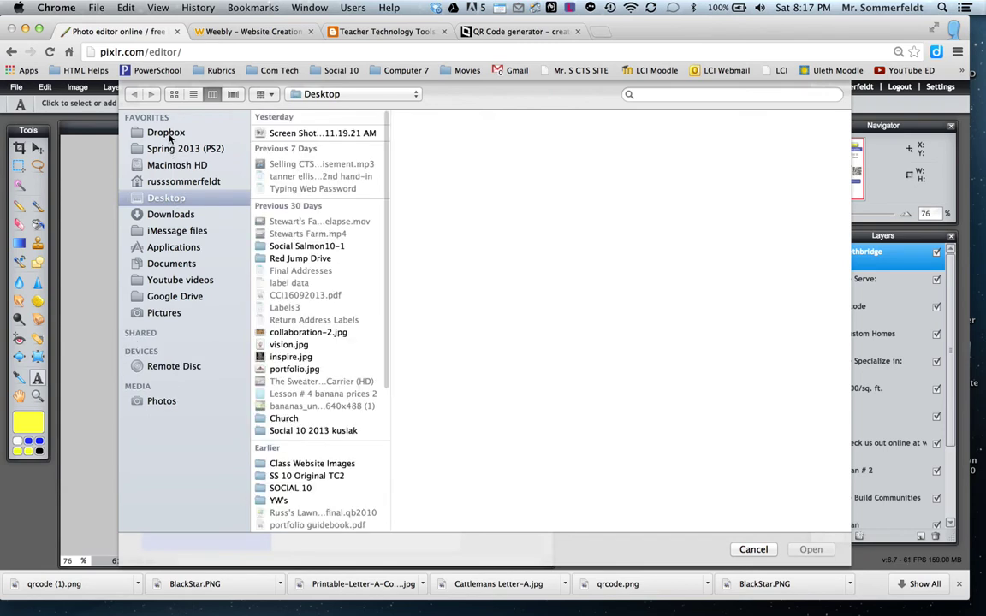
click(169, 136)
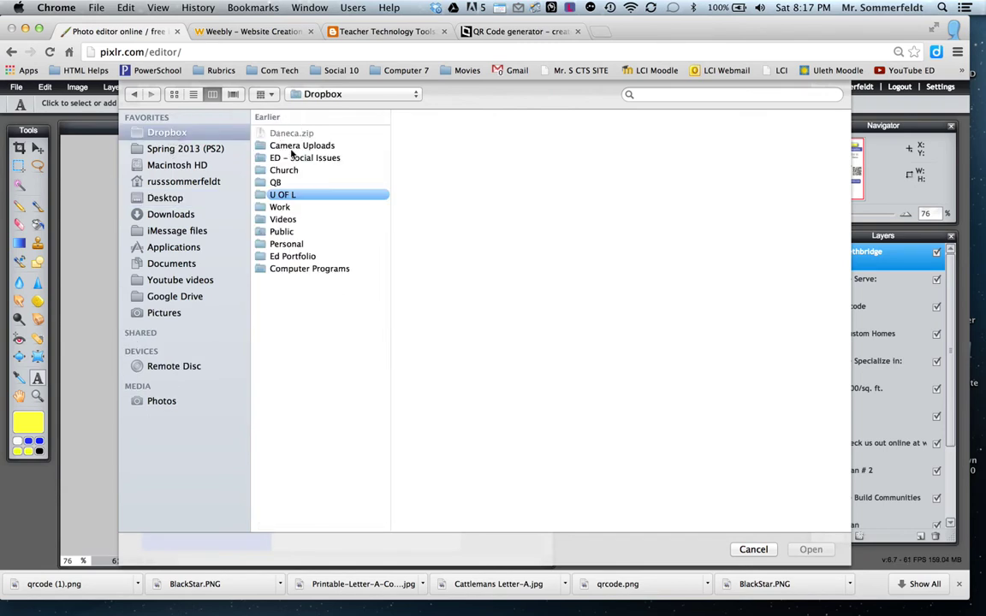
click(281, 195)
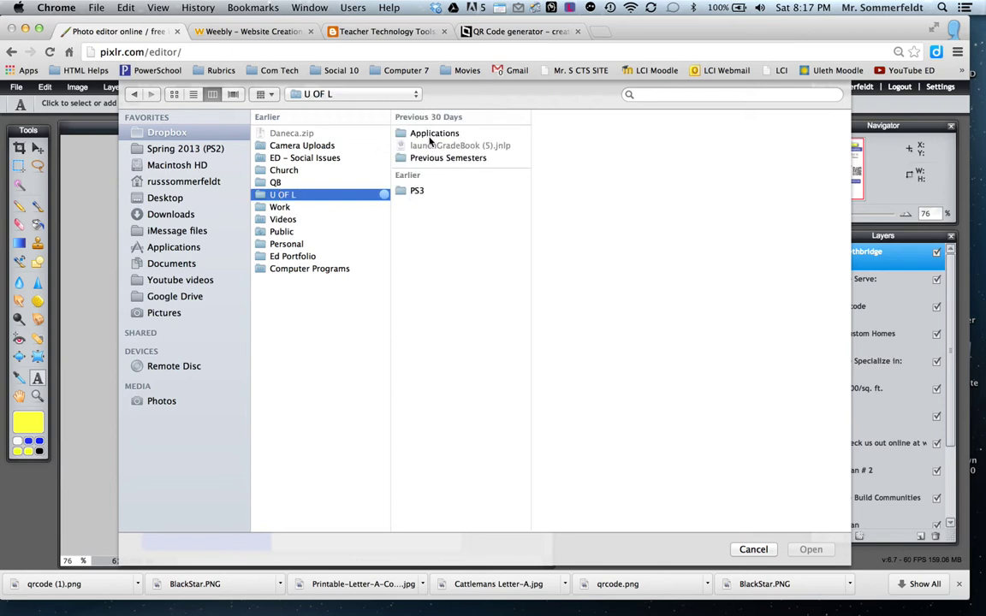
click(417, 190)
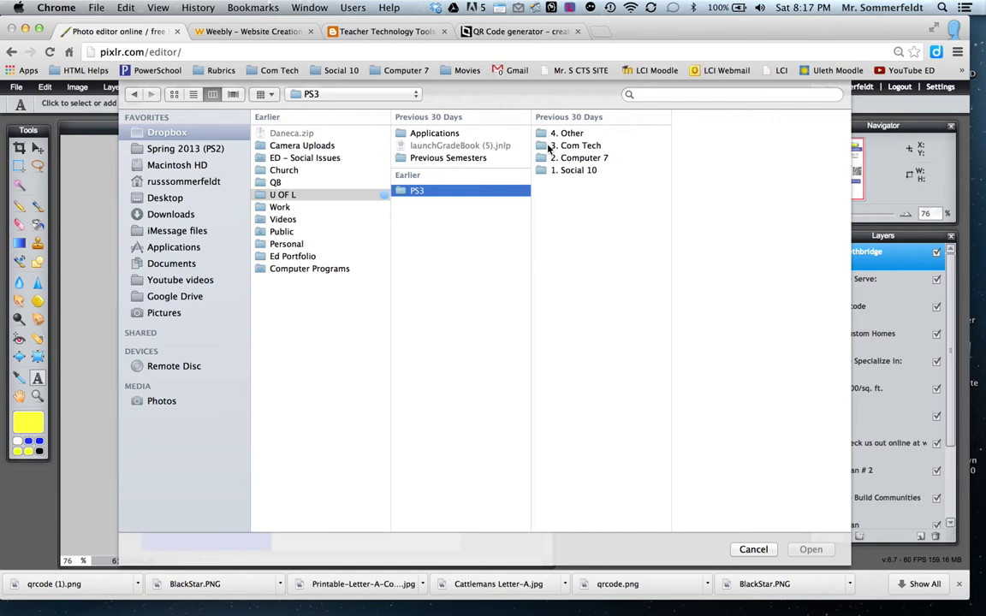
click(571, 160)
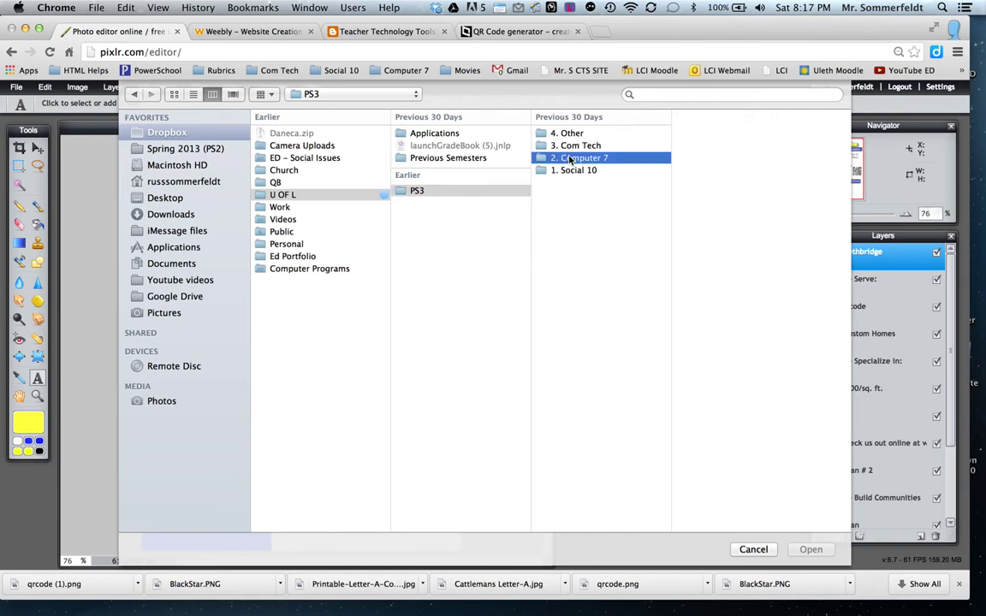
click(747, 208)
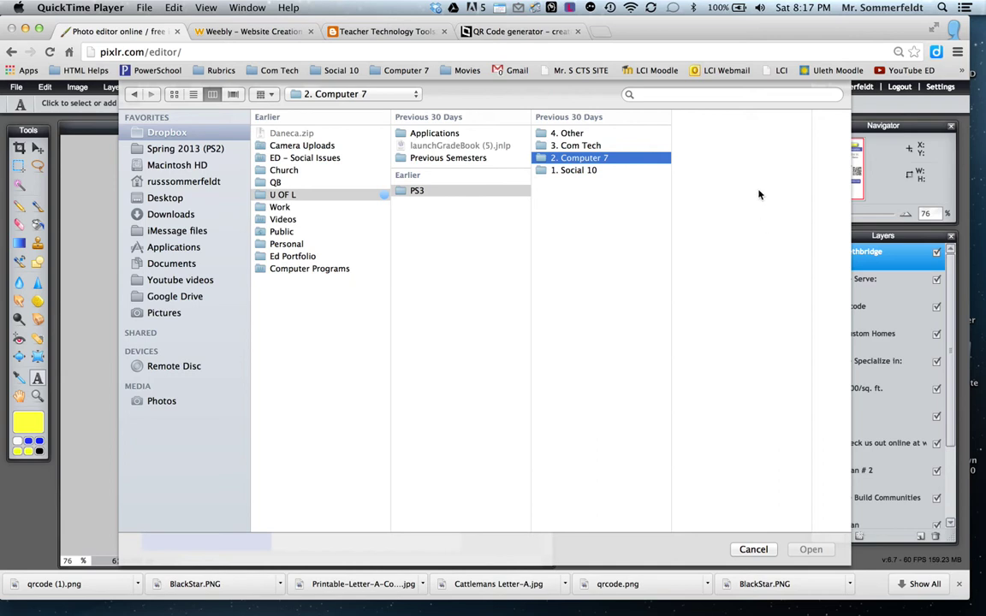
click(751, 347)
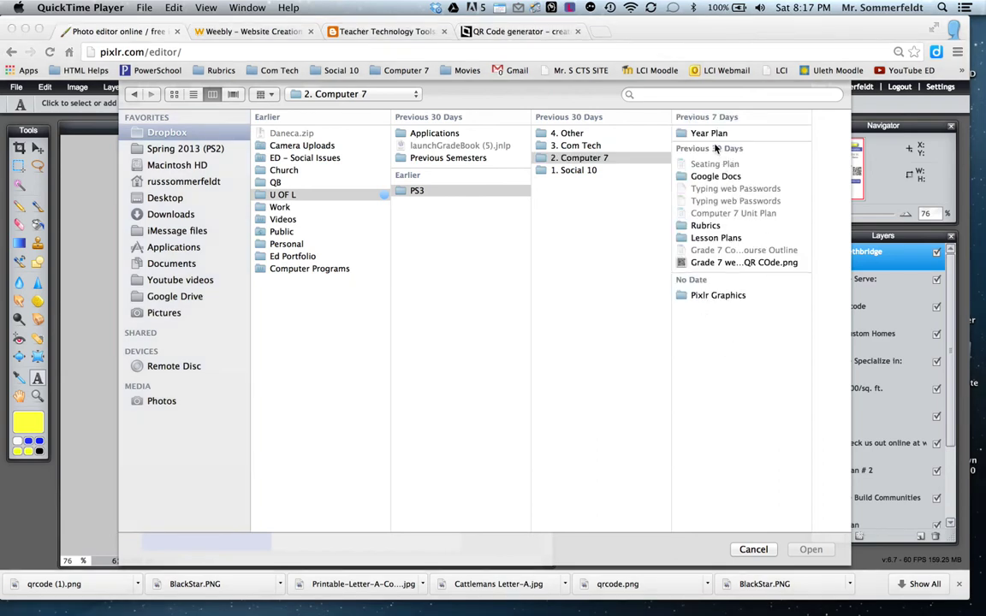
Open Hammer.png from the Pixlr Graphics folder.
click(709, 296)
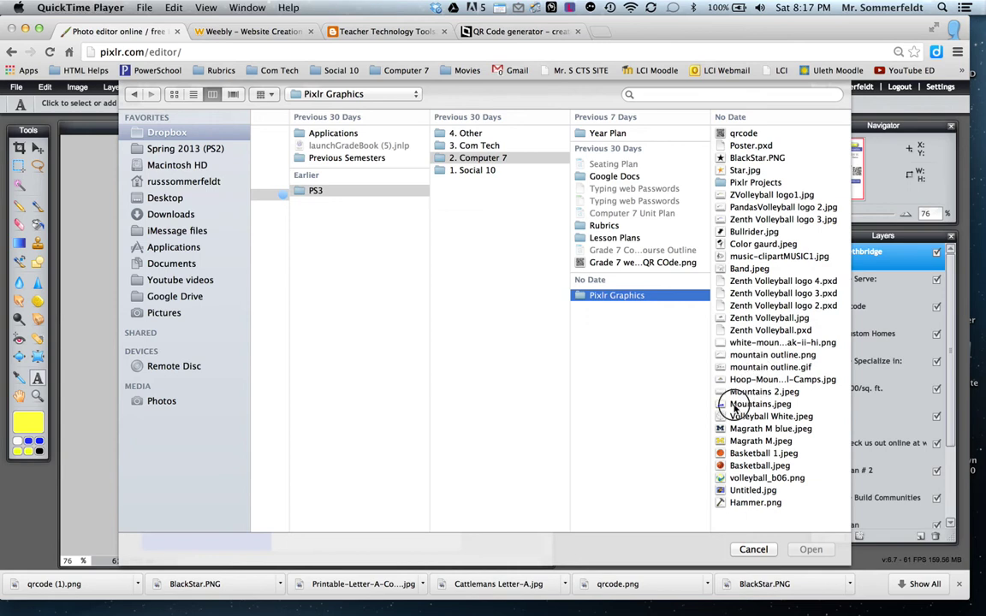
click(752, 504)
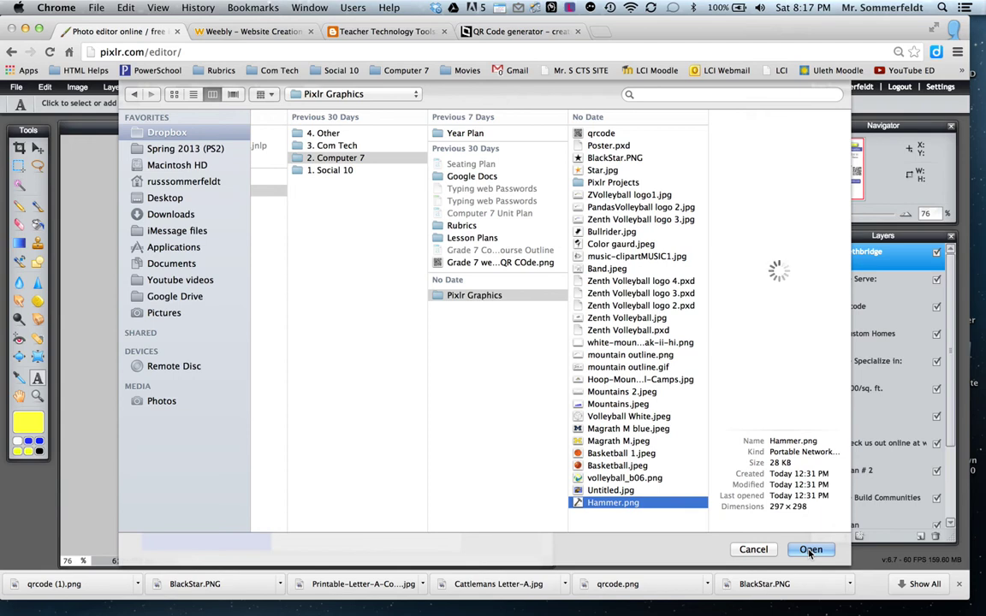
click(809, 550)
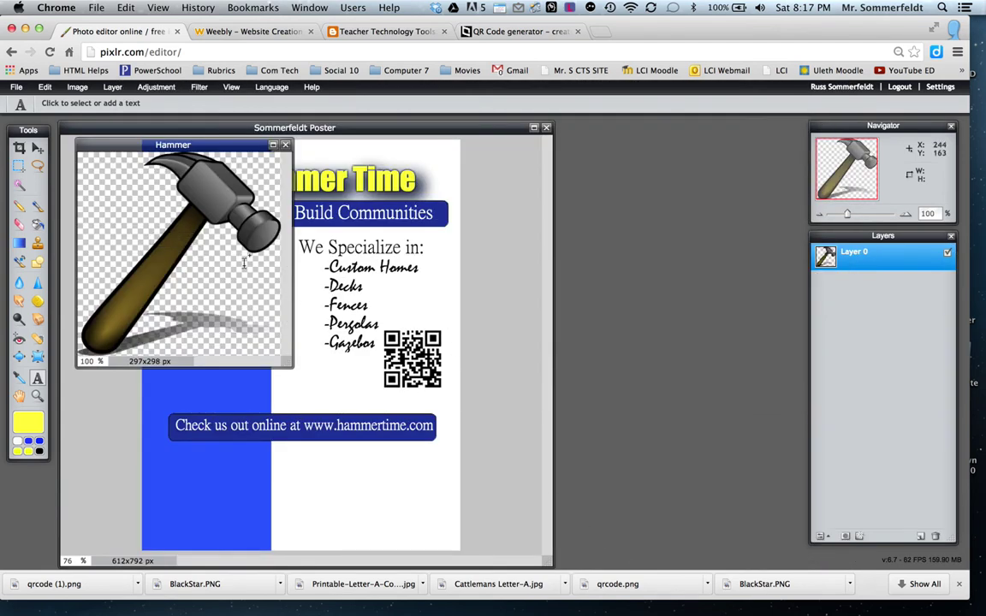
Scale the hammer down to about half its size with Free transform and apply the change.
click(47, 88)
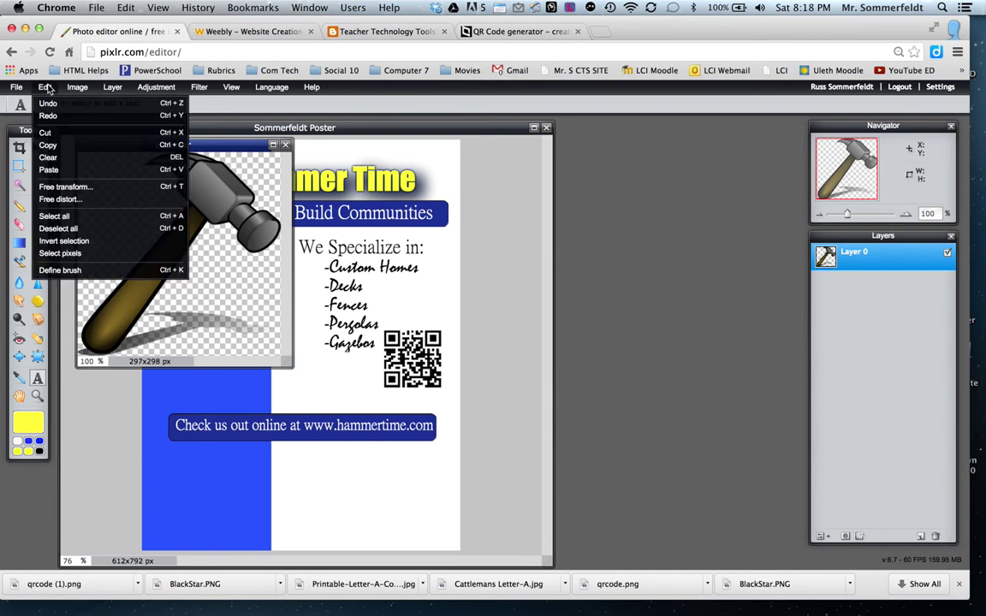
click(56, 188)
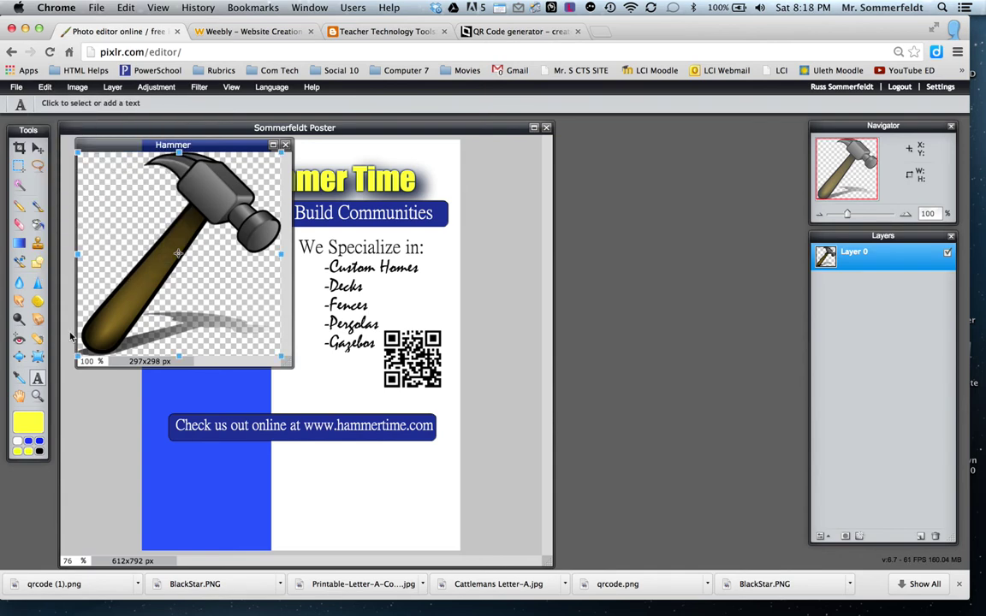
drag(78, 356, 119, 307)
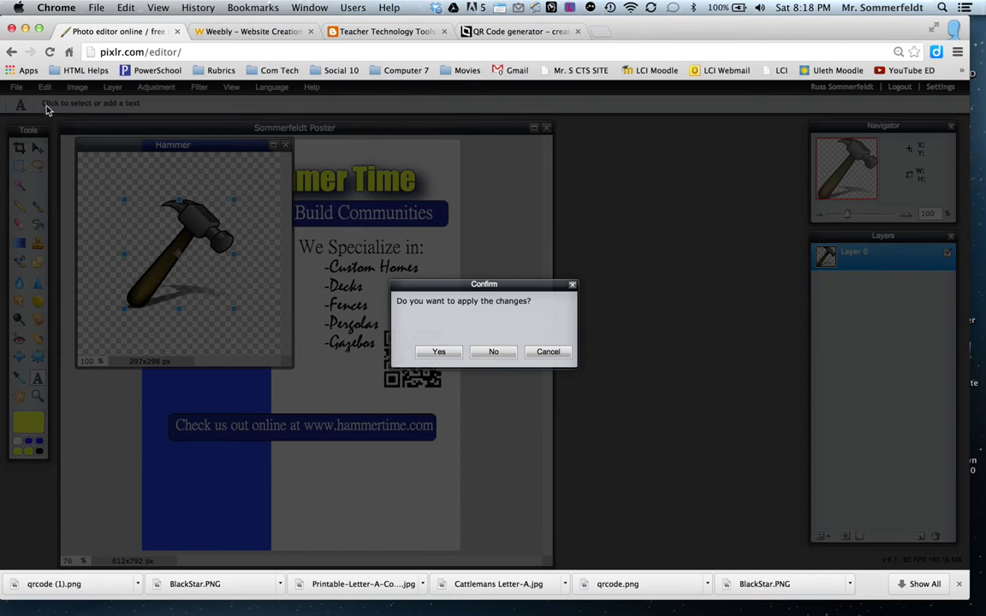
click(437, 353)
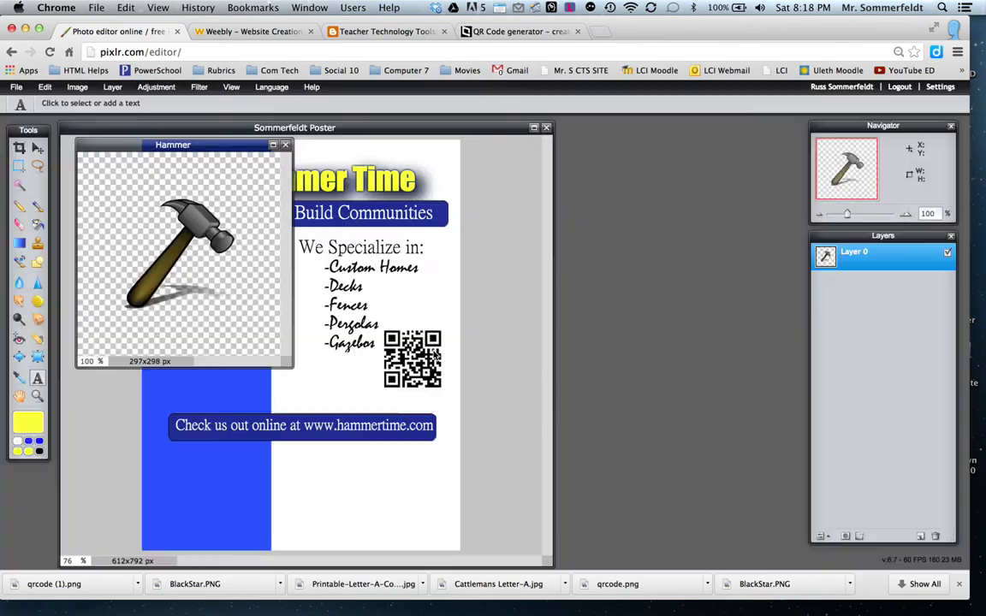
Select and cut the entire hammer image to the clipboard, and close the Hammer file without saving it.
click(44, 86)
click(49, 139)
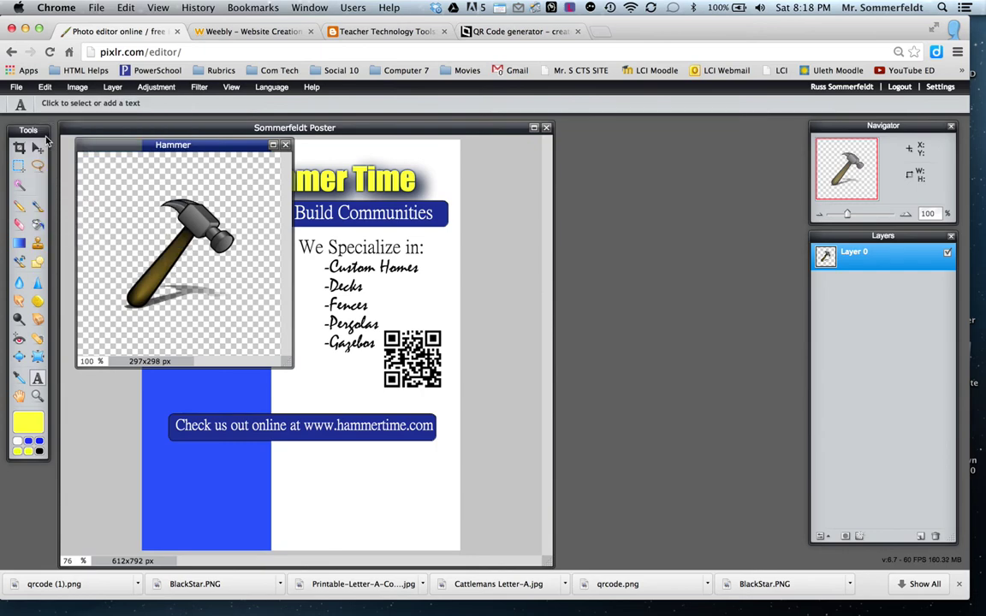
click(45, 87)
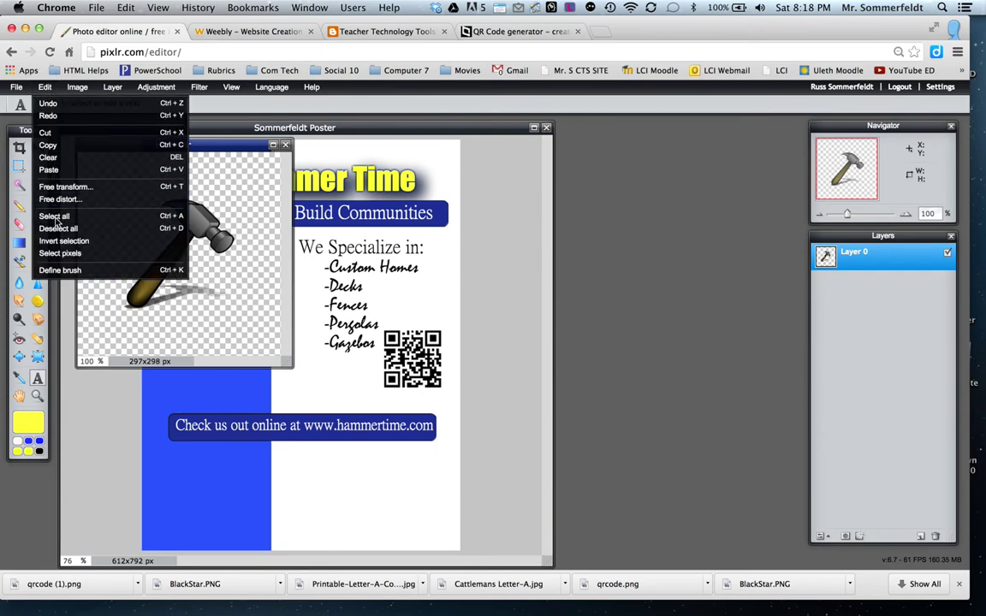
click(54, 217)
click(45, 87)
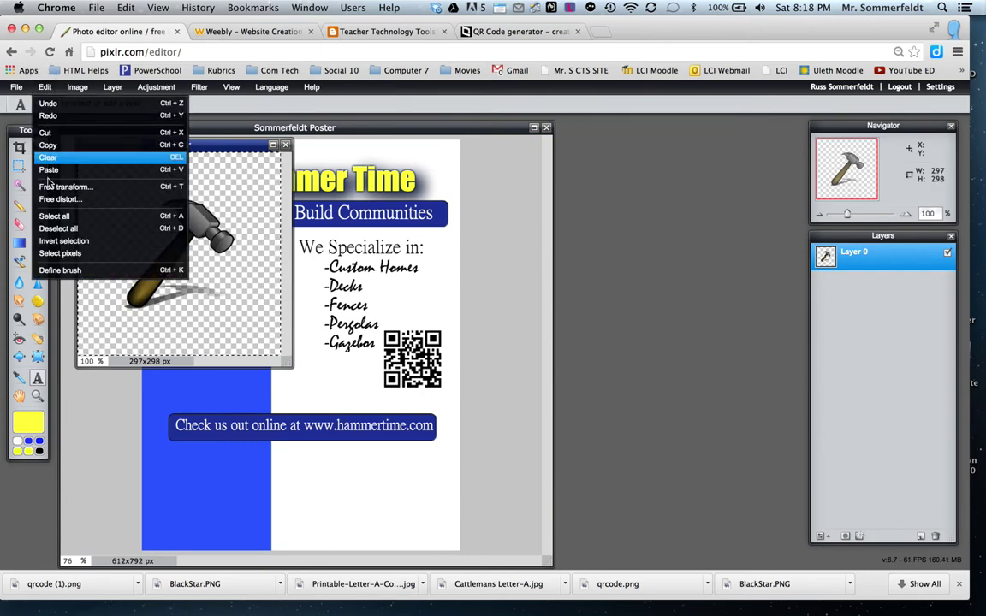
click(45, 133)
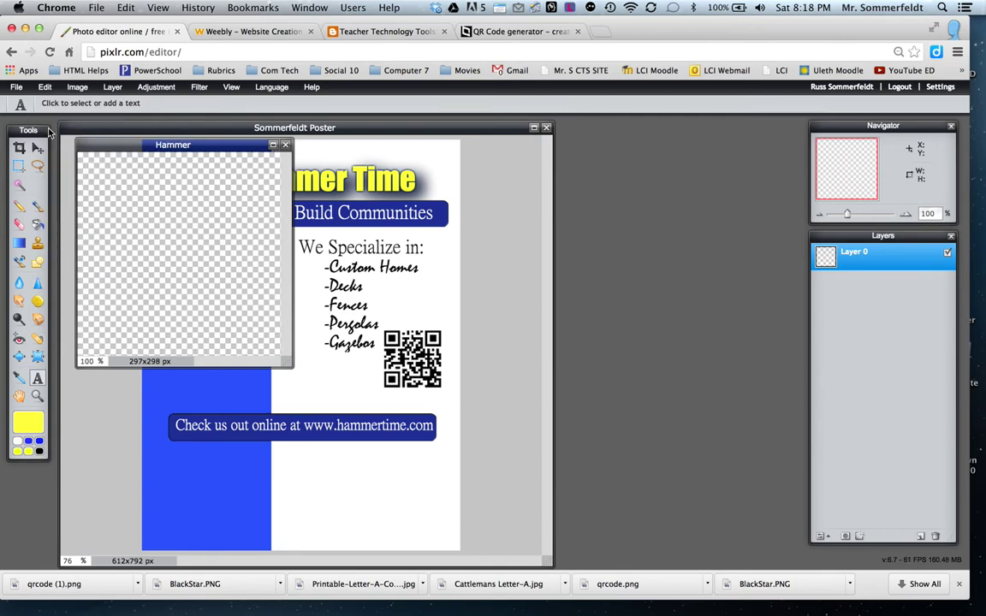
click(286, 146)
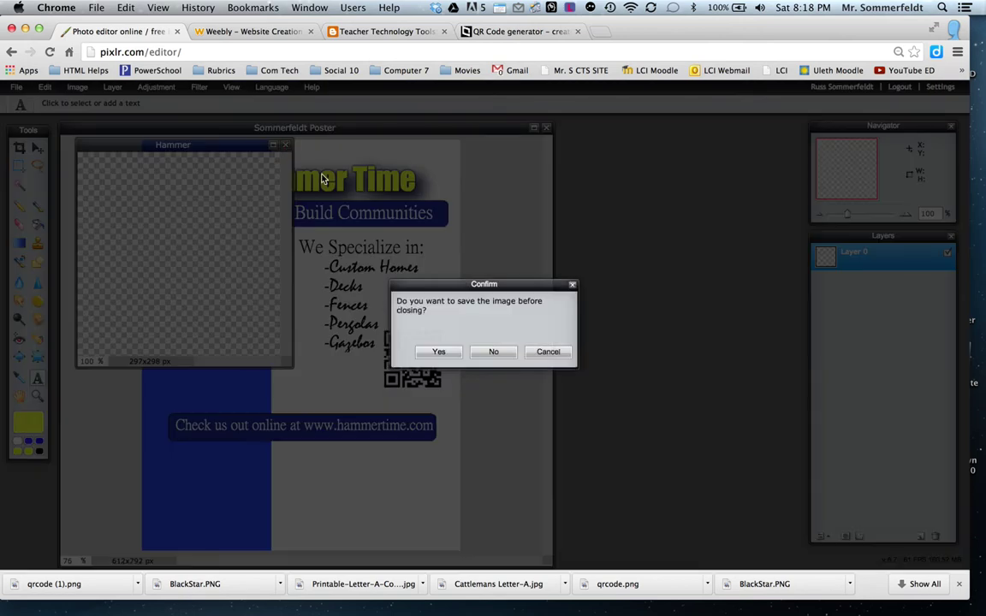
click(493, 353)
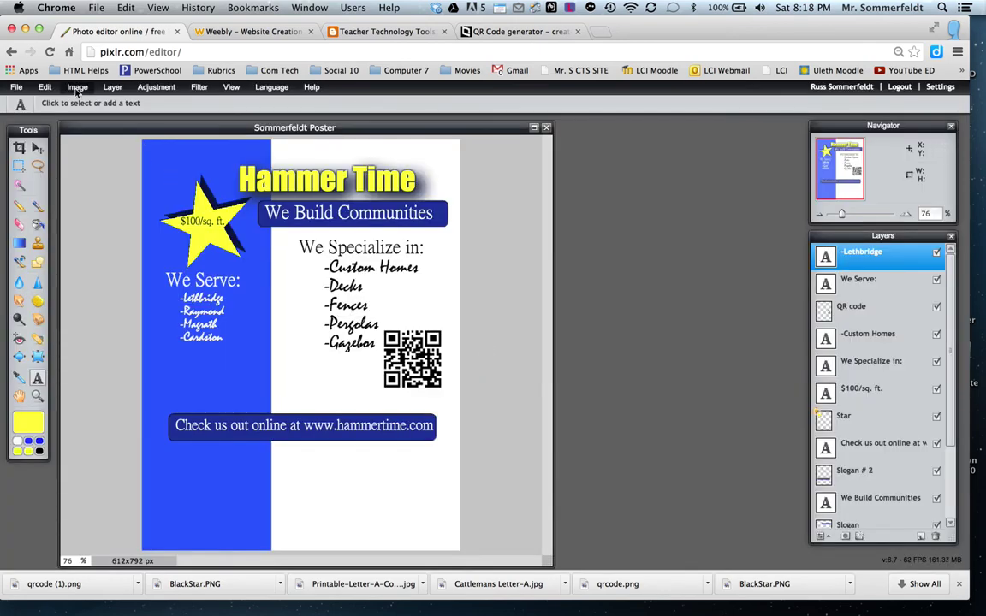
Paste the hammer into the poster and move it between the town list and the specialties list.
click(44, 86)
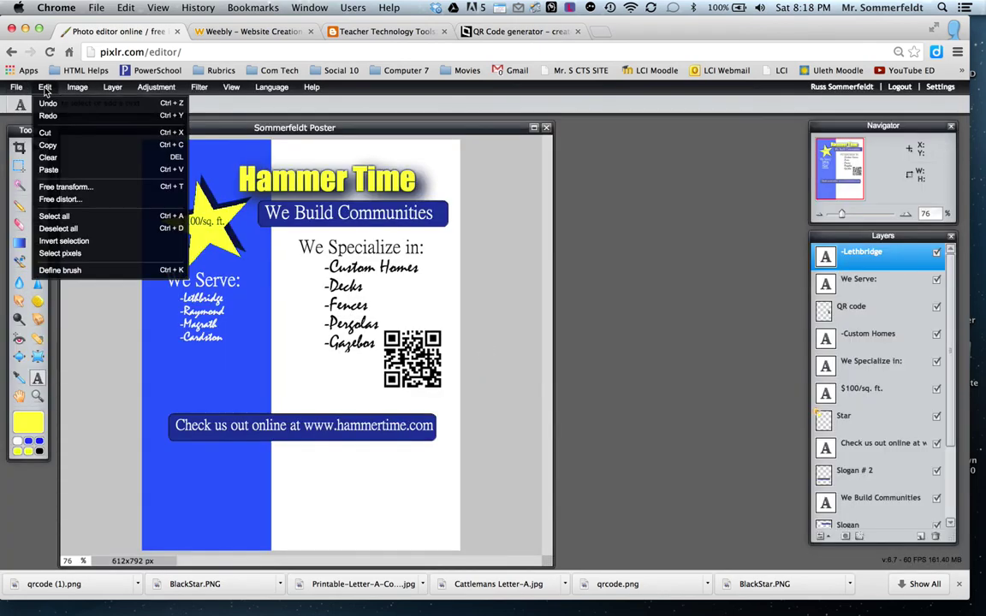
click(48, 170)
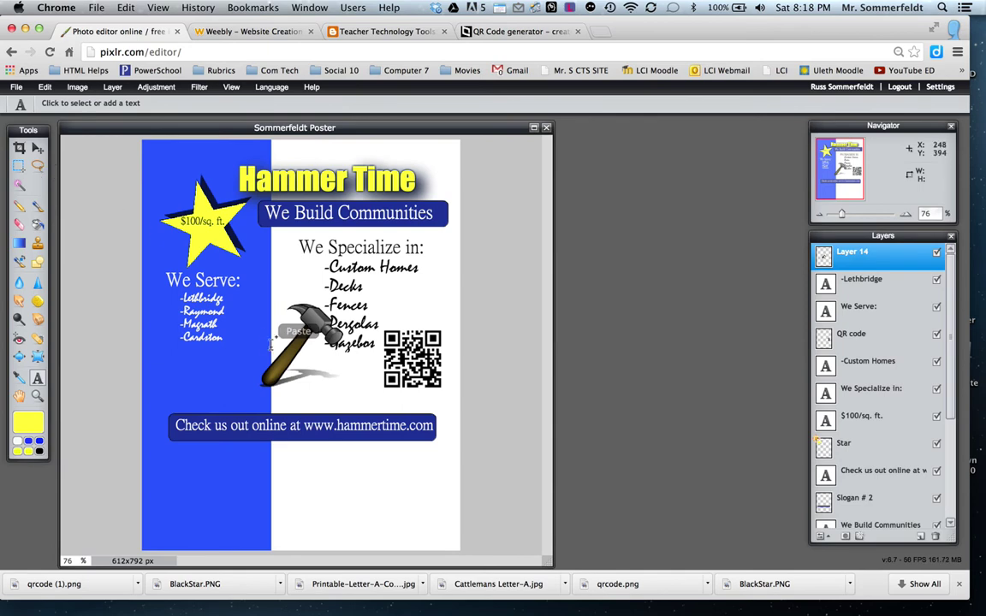
click(37, 149)
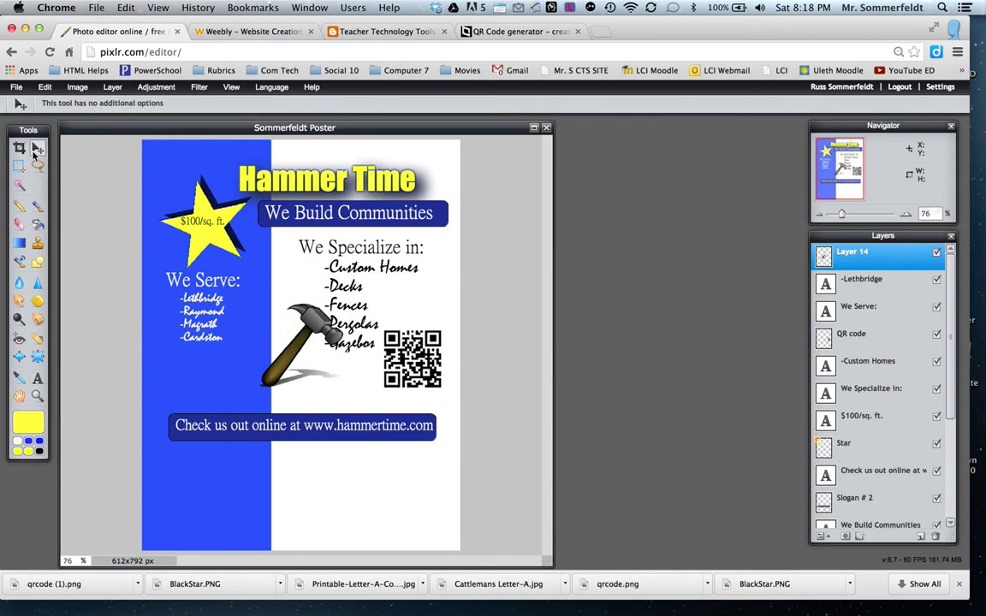
mouse_move(278, 366)
mouse_down()
mouse_move(267, 338)
mouse_move(276, 345)
mouse_up()
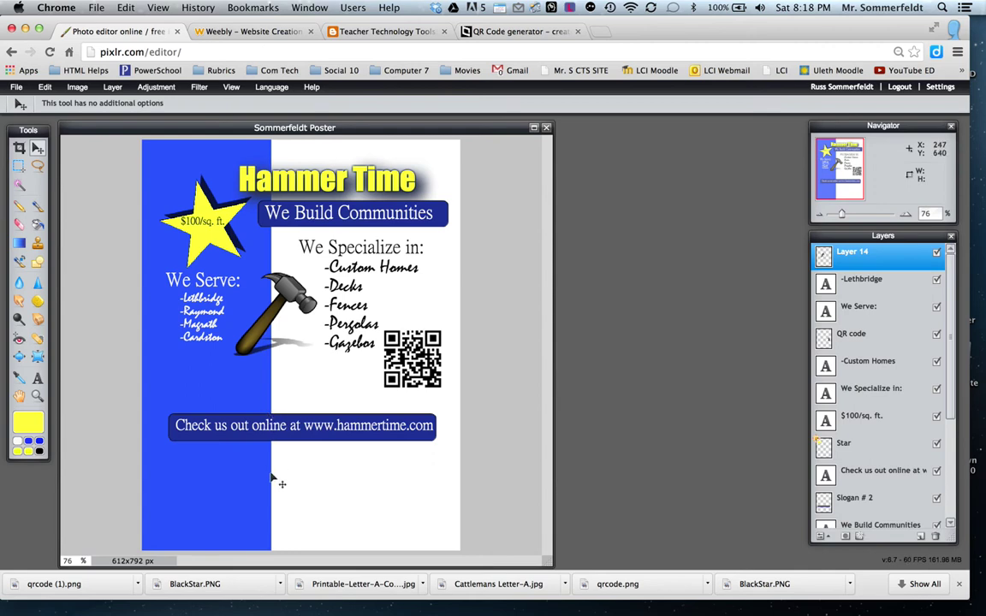
Save the poster to the computer as a layered PXD image in the Pixlr Graphics folder.
click(16, 86)
click(25, 159)
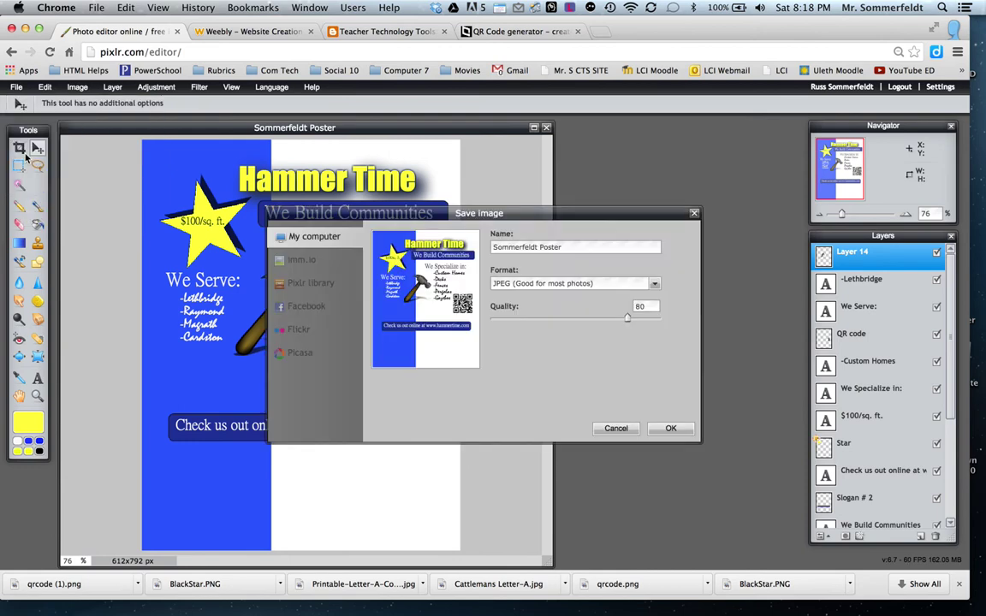
click(655, 285)
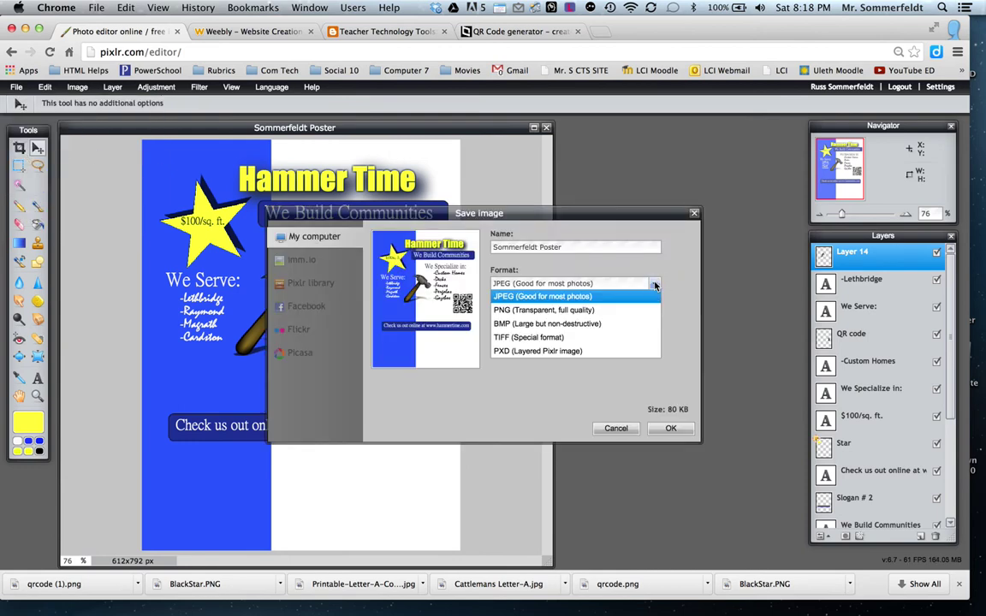
click(576, 355)
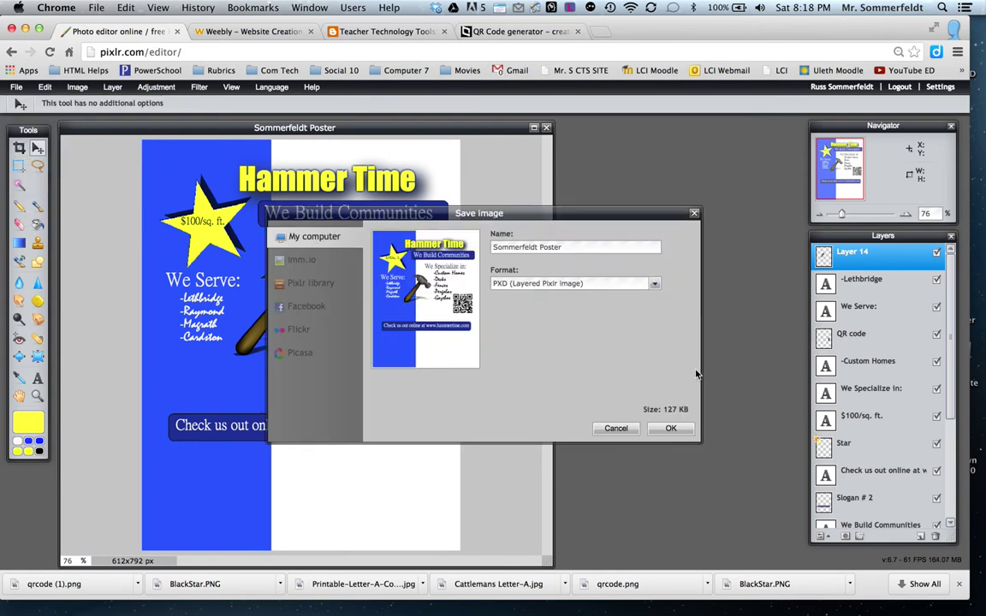
click(674, 430)
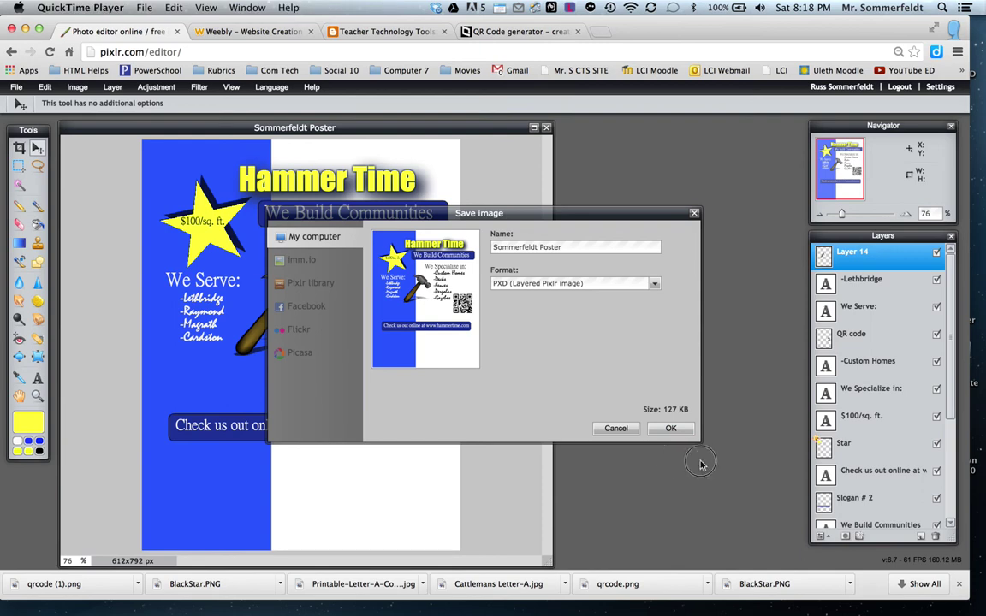
click(685, 435)
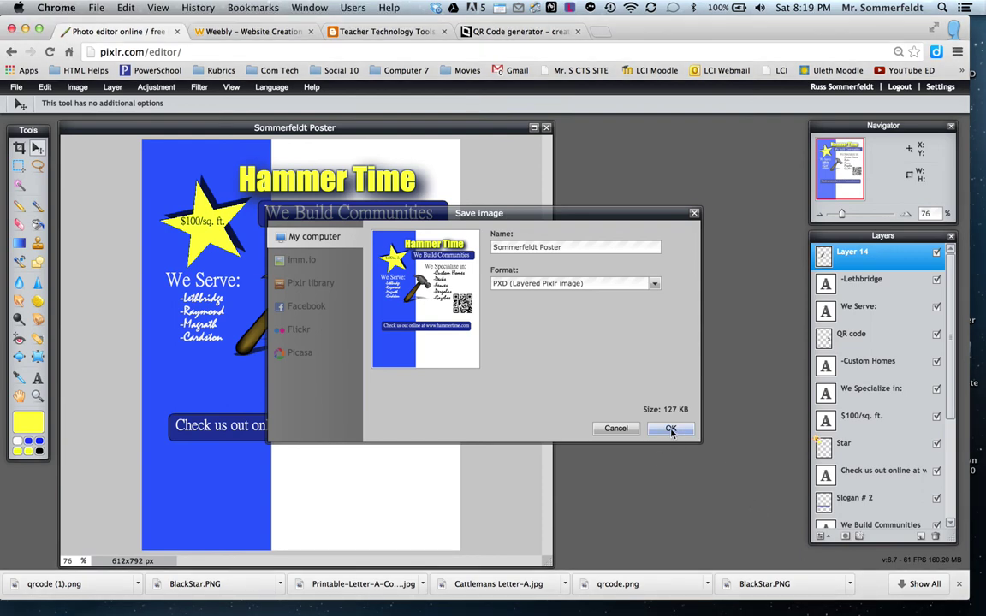
click(671, 430)
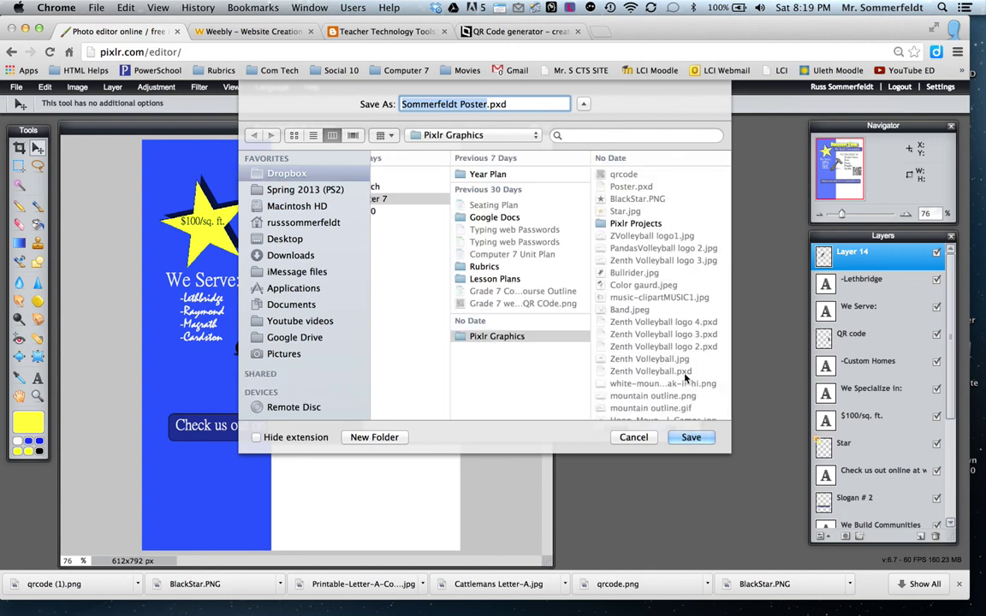
click(691, 440)
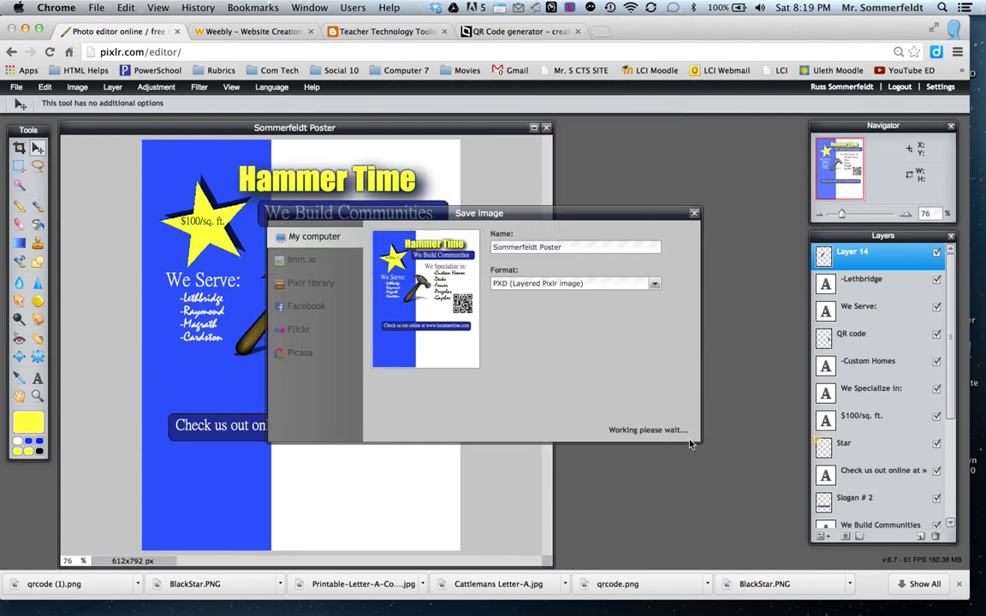